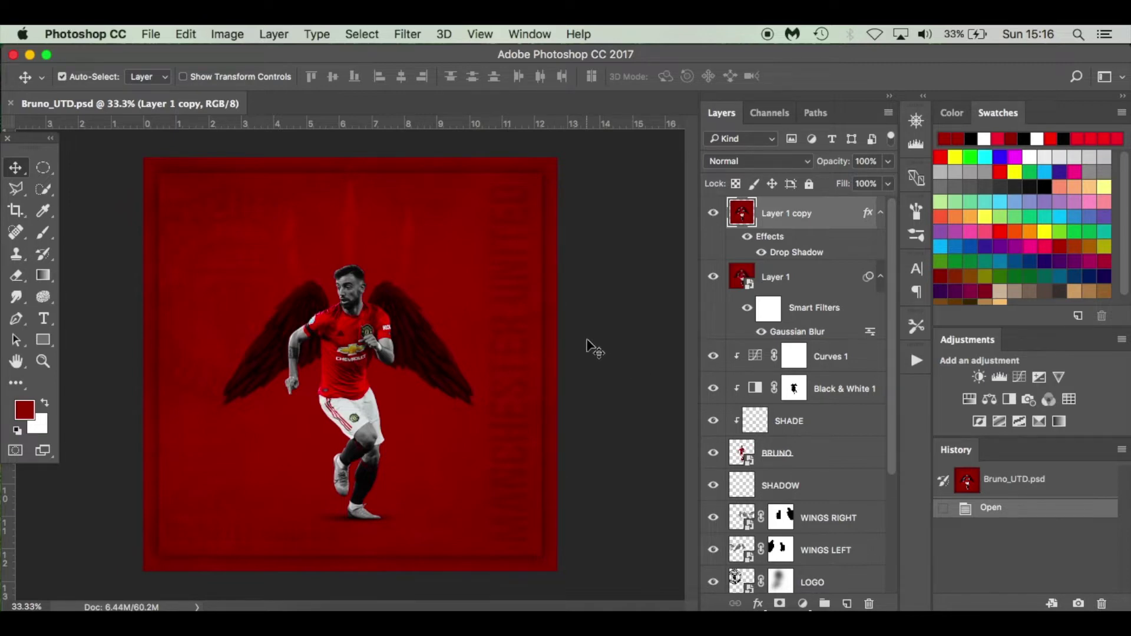
Step: Create a new 1500 x 1500 px document at 300 pixels/inch with a white background, named Bruno
{"action": "left_click", "coordinate": [589, 296]}
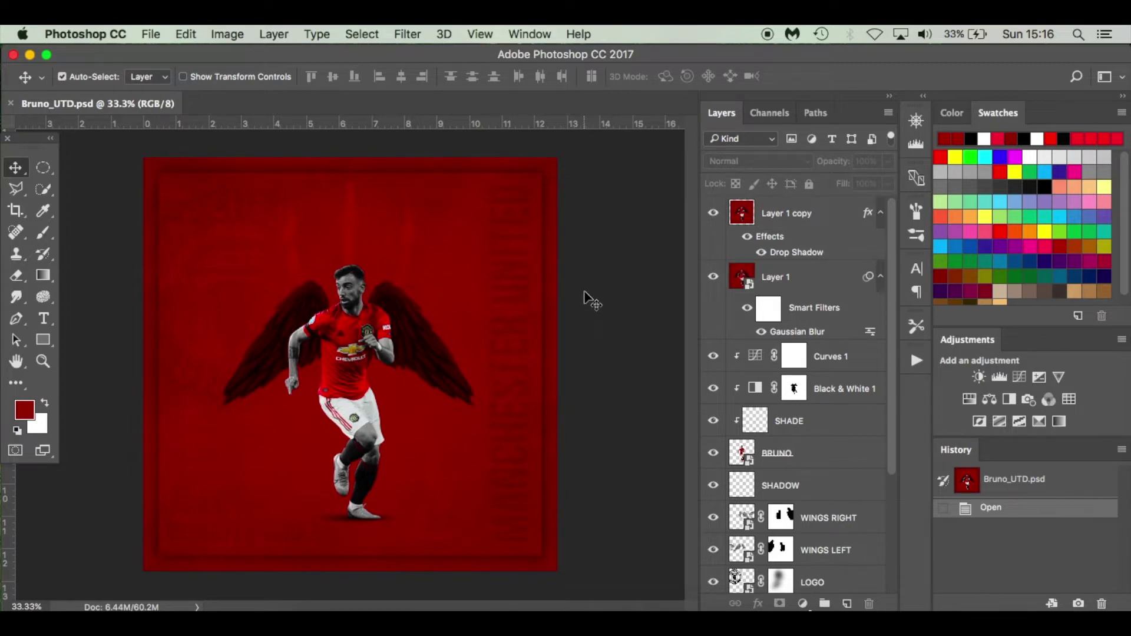
{"action": "key", "text": "super"}
{"action": "key", "text": "super+n"}
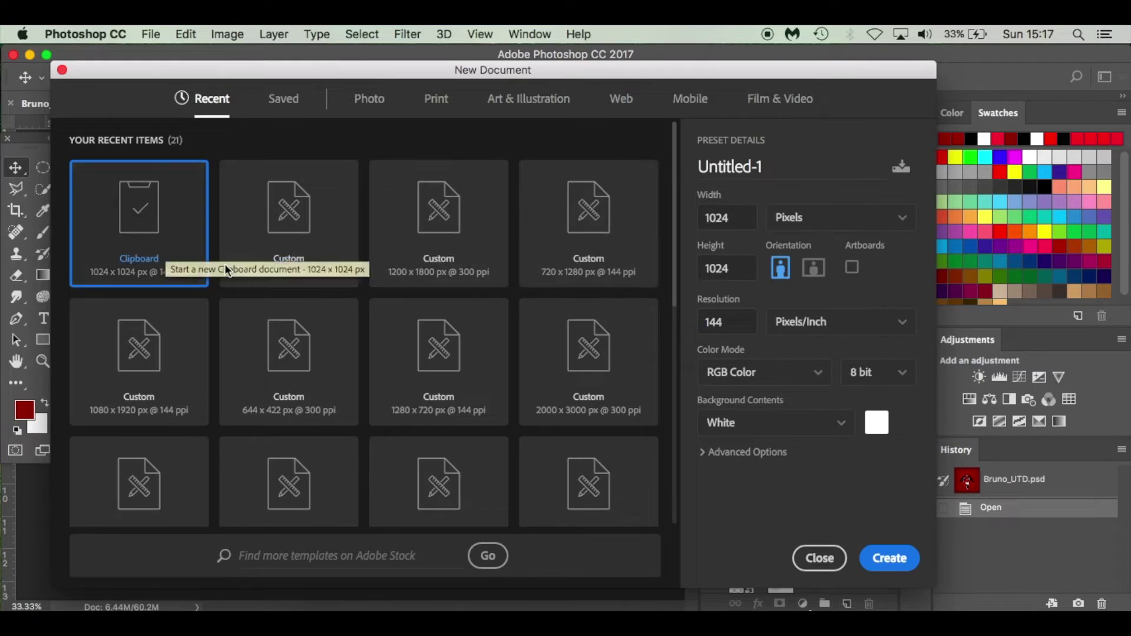
{"action": "left_click", "coordinate": [294, 194]}
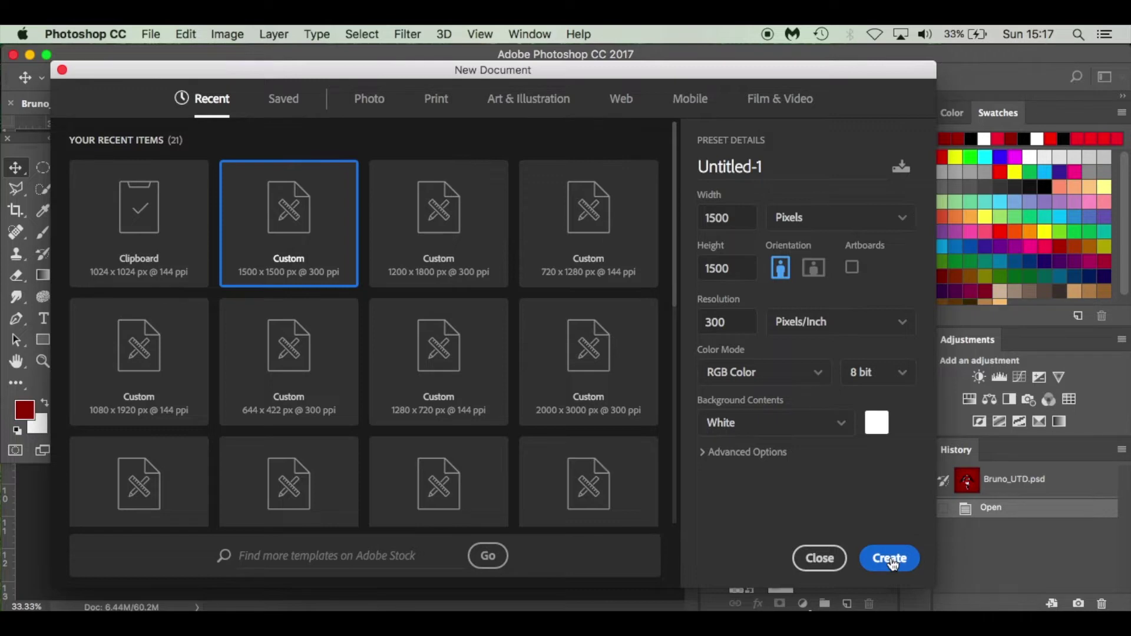
{"action": "left_click", "coordinate": [766, 167]}
{"action": "left_click", "coordinate": [677, 167]}
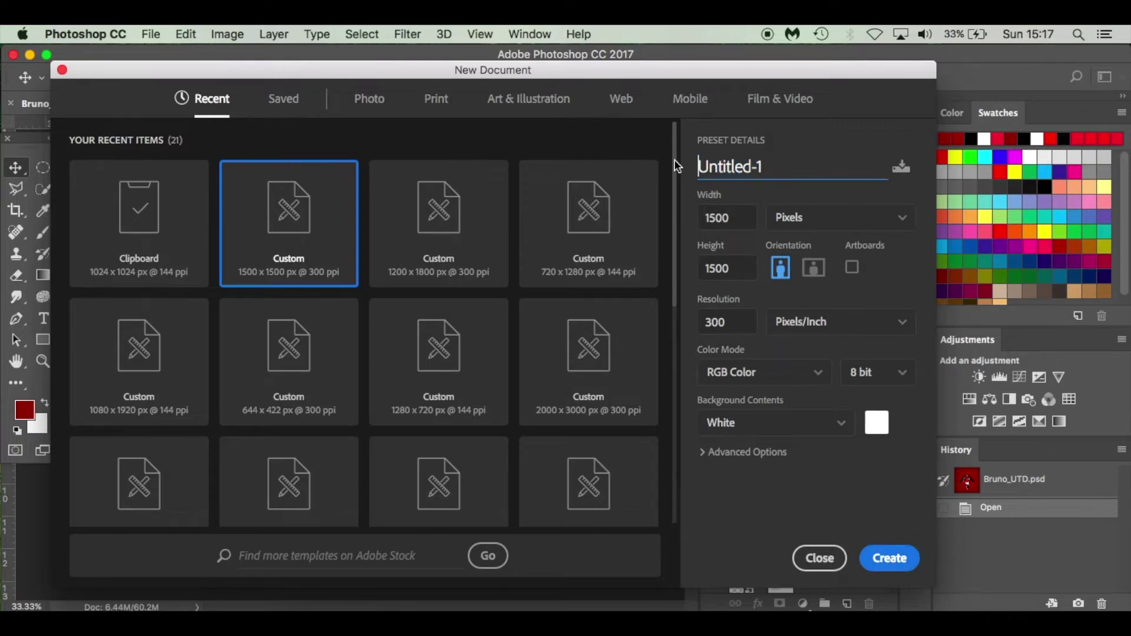
{"action": "left_click", "coordinate": [766, 167]}
{"action": "type", "text": "Bruno"}
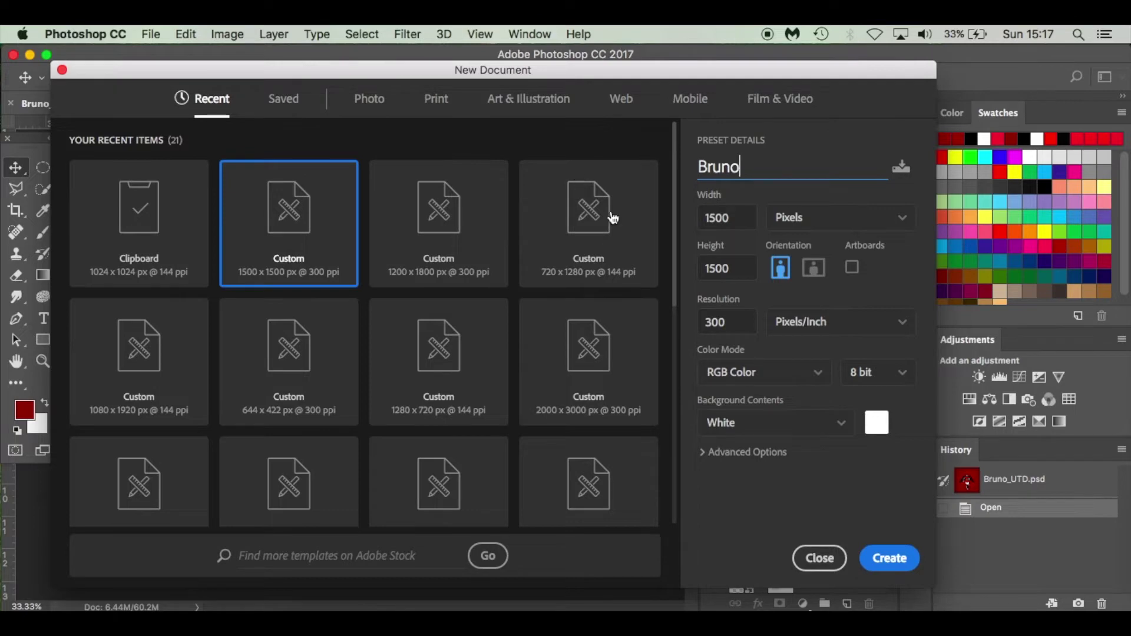
{"action": "left_click", "coordinate": [885, 563]}
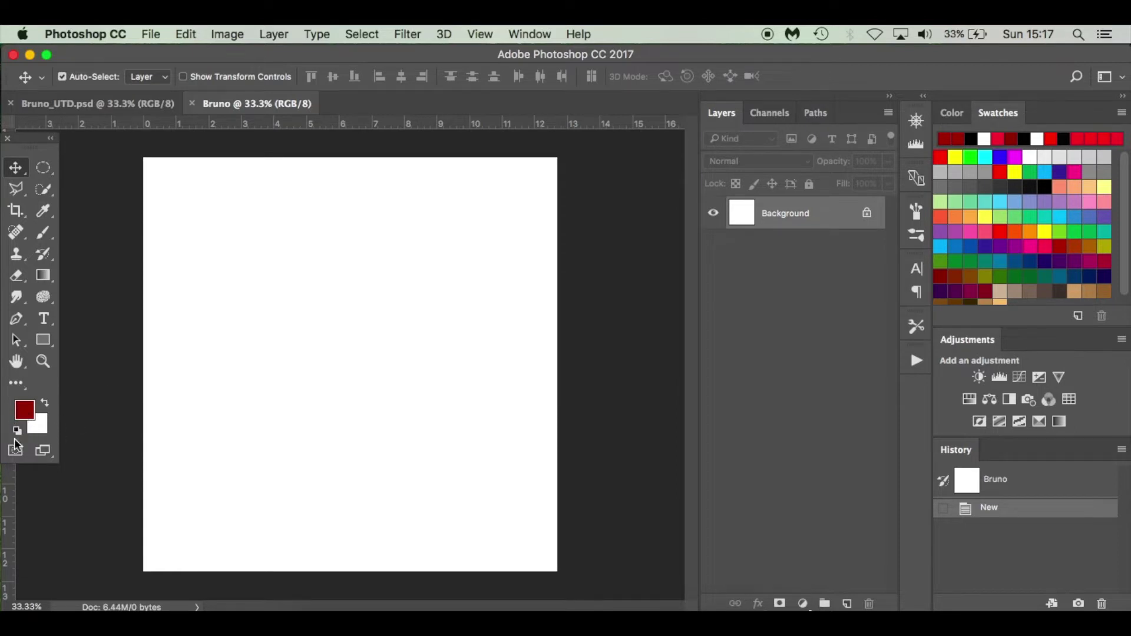
Step: Keep the foreground color at #86040a and fill the Background layer with that dark red
{"action": "left_click", "coordinate": [27, 411]}
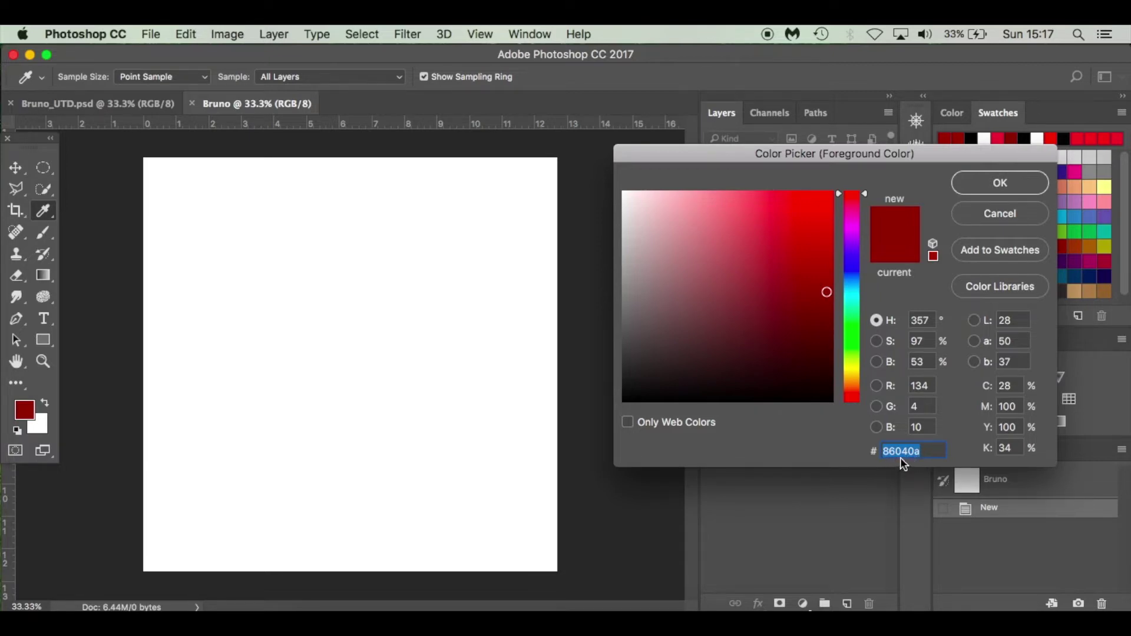
{"action": "left_click", "coordinate": [986, 184]}
{"action": "key", "text": "v"}
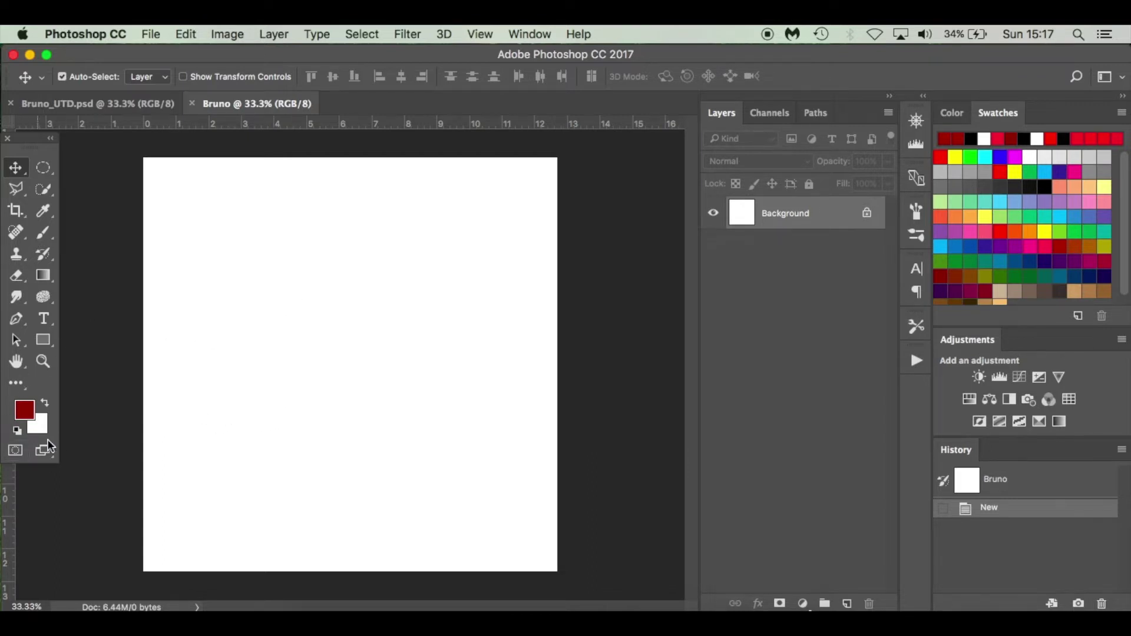
{"action": "key", "text": "alt+BackSpace"}
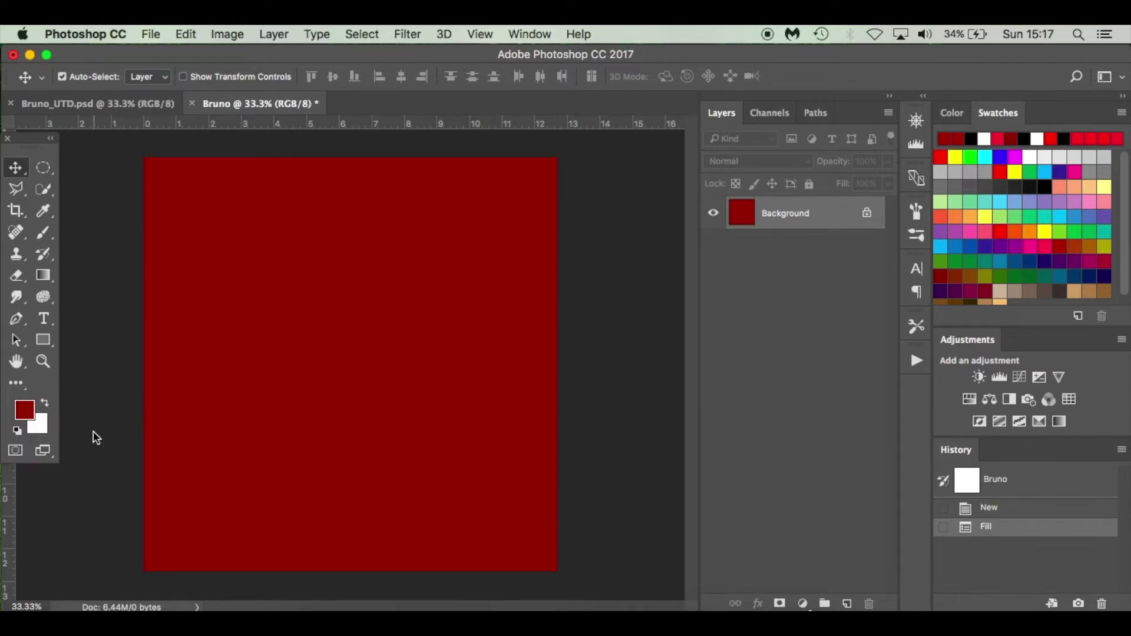
{"action": "key", "text": "super+BackSpace"}
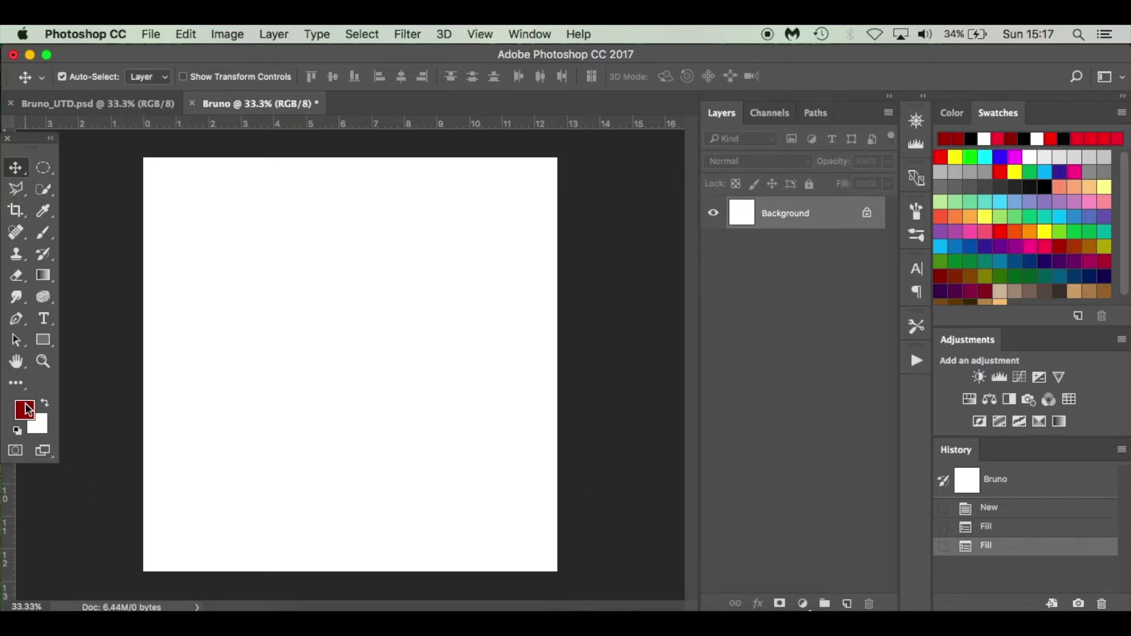
{"action": "key", "text": "alt+BackSpace"}
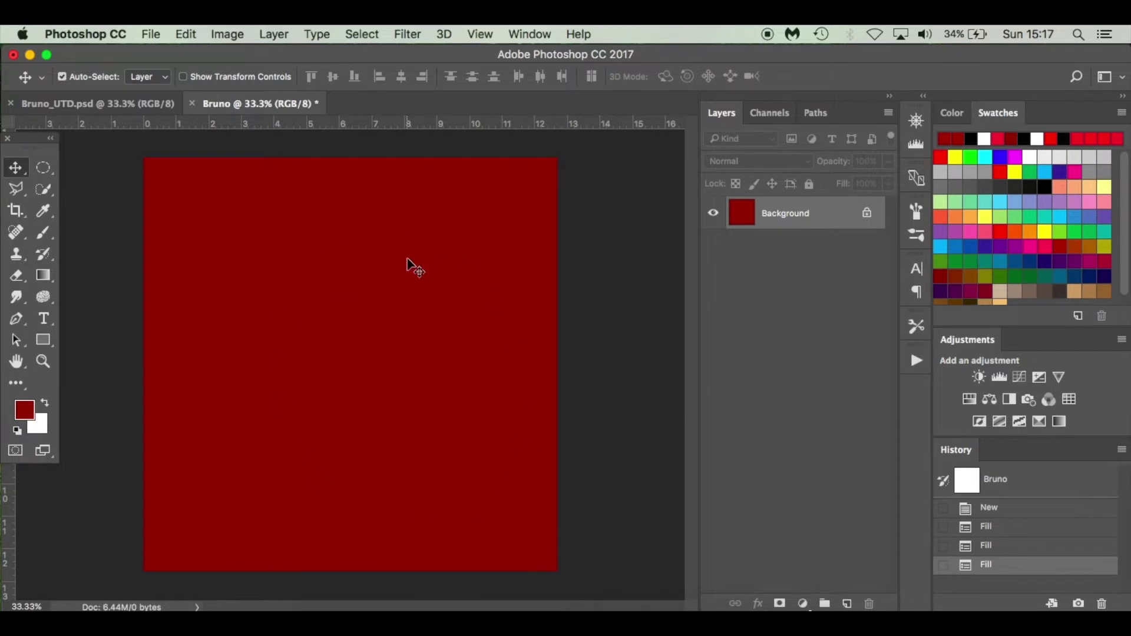
Step: Place the Bruno Fernandes PNG from the Latest Tutorial folder, scaled proportionally to about 24.8% near the canvas centre
{"action": "left_click", "coordinate": [324, 598]}
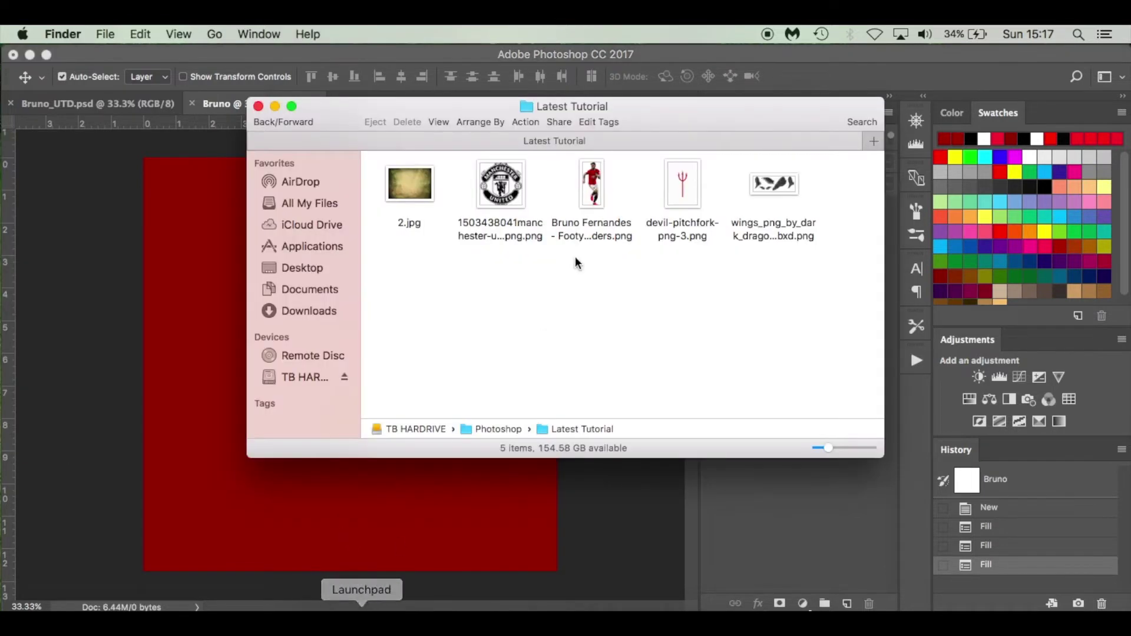
{"action": "left_click_drag", "start_coordinate": [594, 190], "coordinate": [207, 372]}
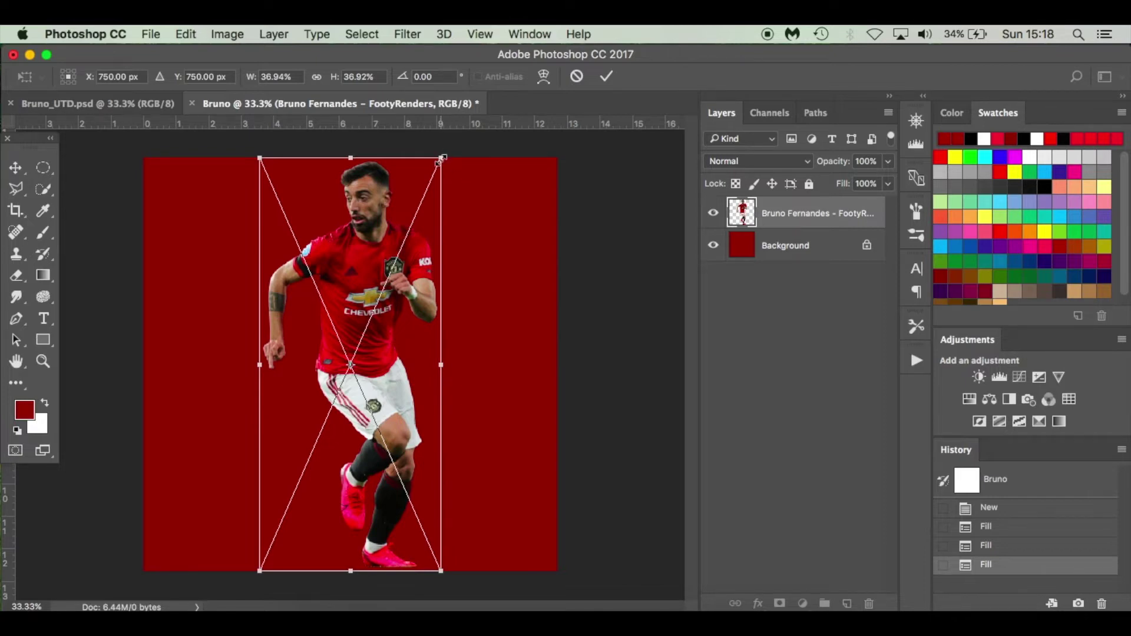
{"action": "left_click_drag", "start_coordinate": [441, 158], "coordinate": [402, 243]}
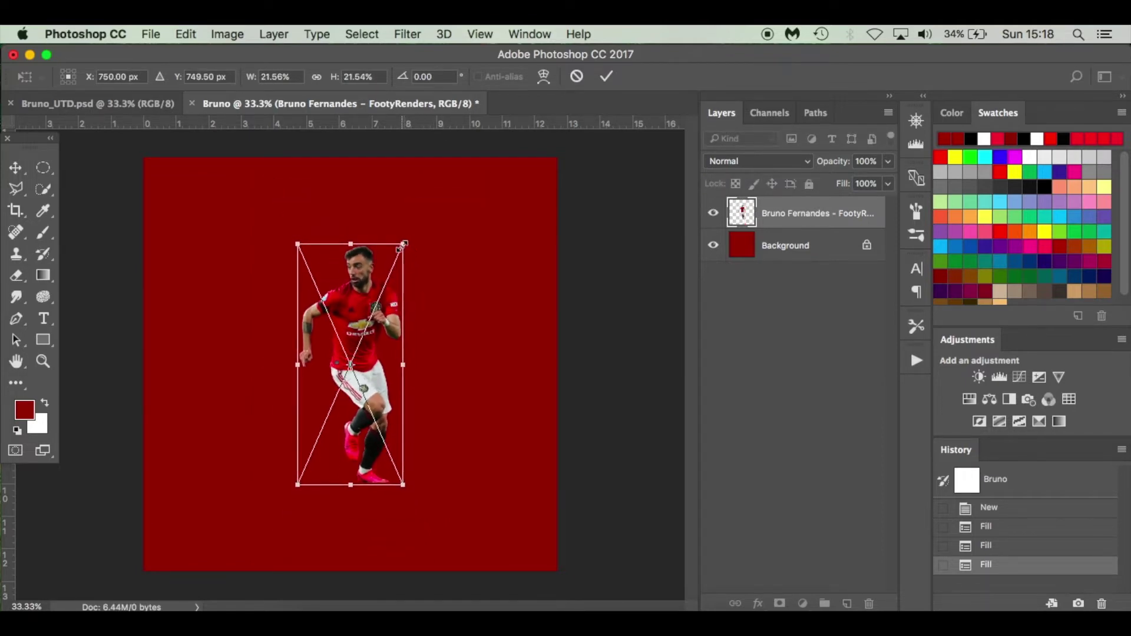
{"action": "left_click_drag", "start_coordinate": [404, 243], "coordinate": [423, 225]}
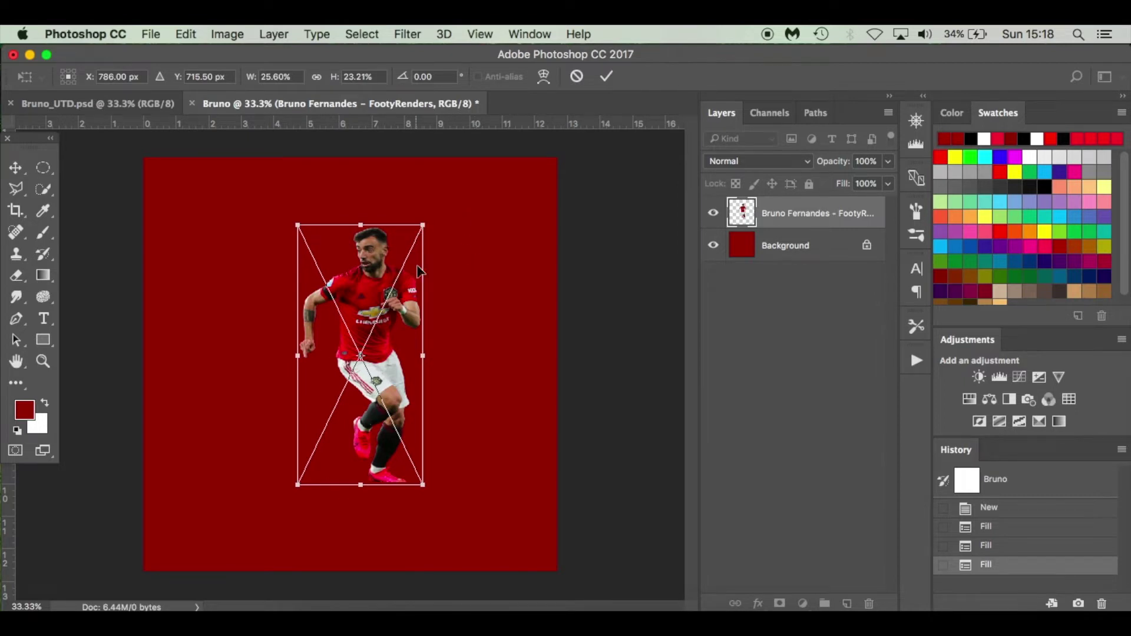
{"action": "key", "text": "super+z"}
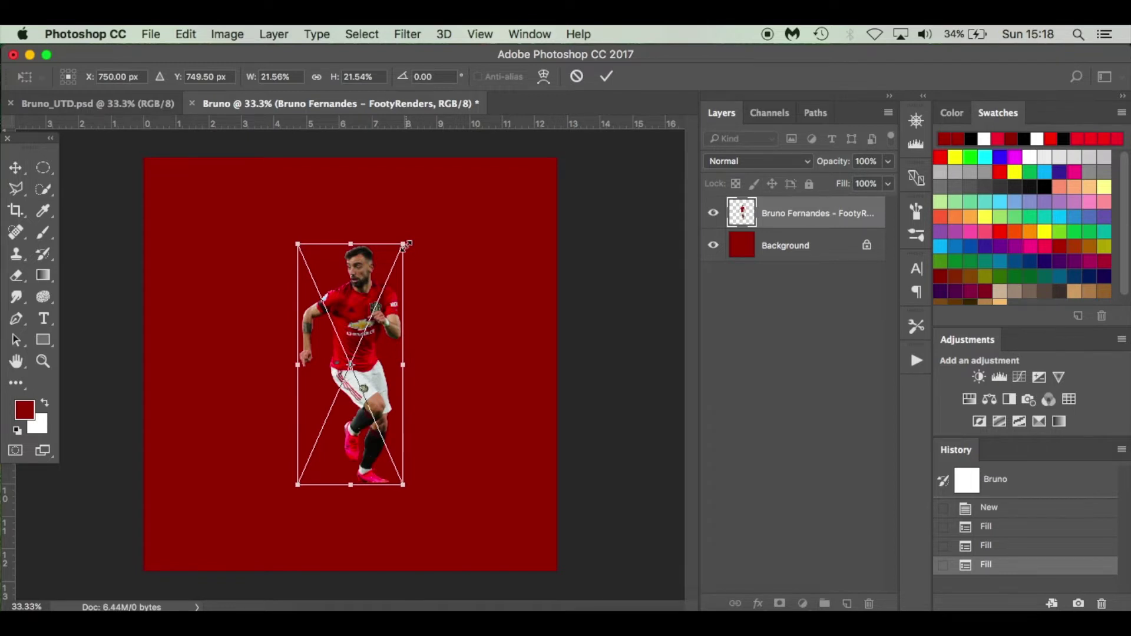
{"action": "left_click_drag", "start_coordinate": [406, 245], "coordinate": [412, 227]}
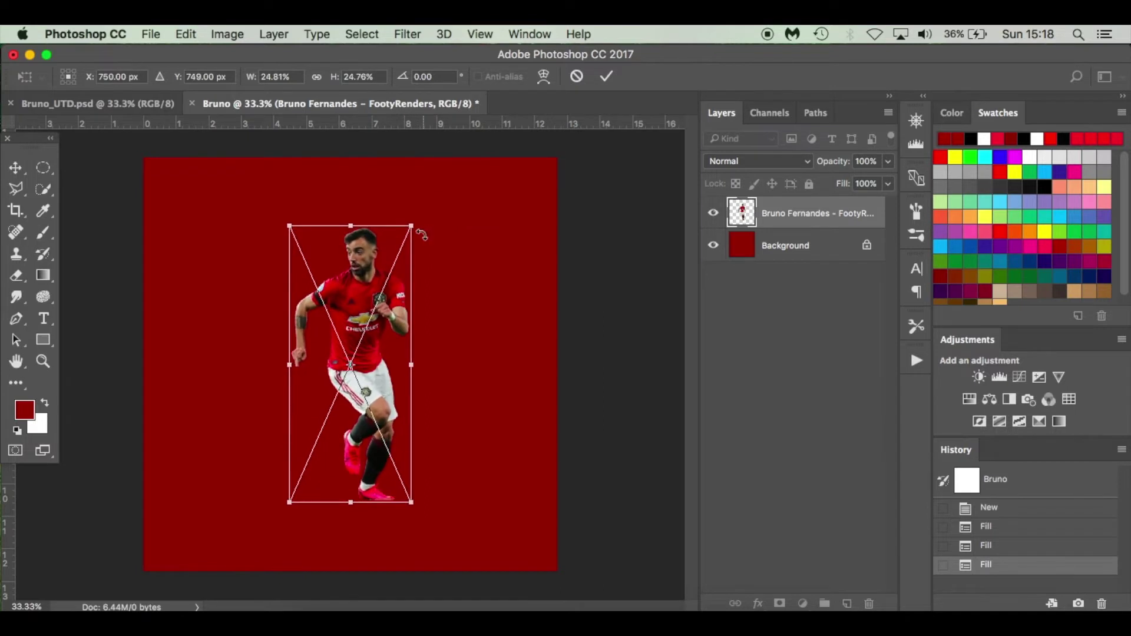
{"action": "left_click_drag", "start_coordinate": [389, 323], "coordinate": [379, 330]}
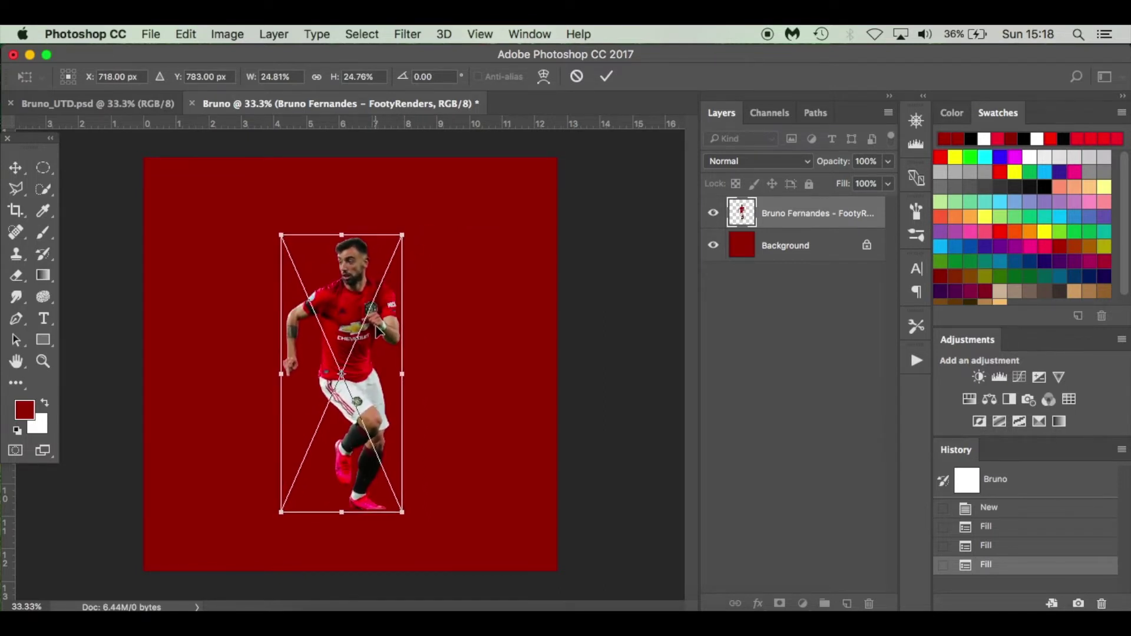
{"action": "key", "text": "Return"}
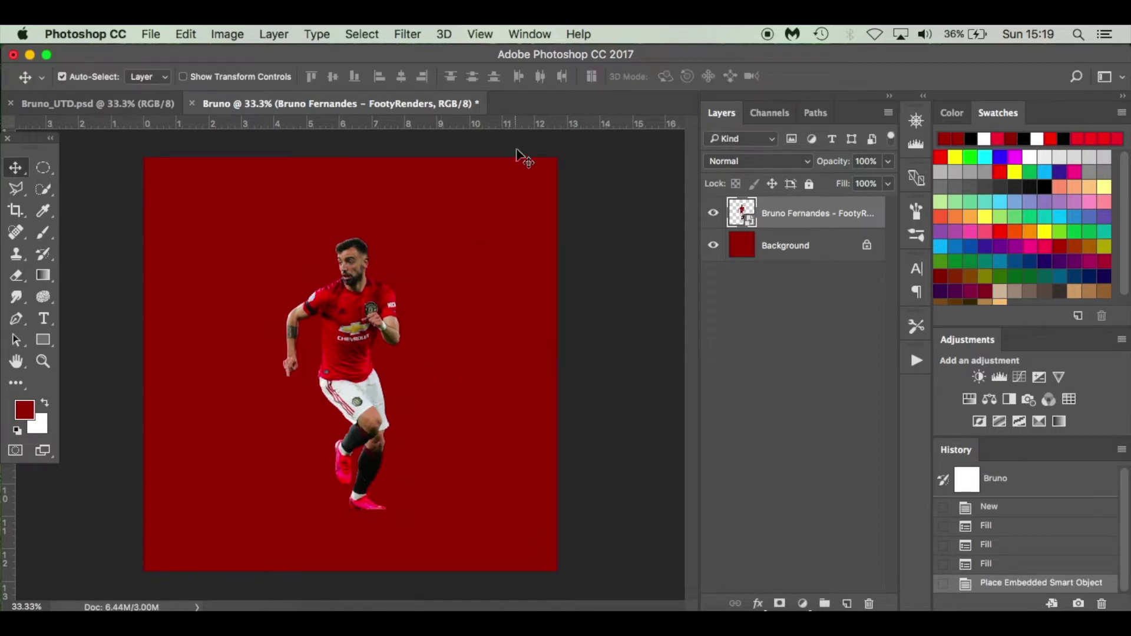
Step: Add one vertical and one horizontal guide crossing at the exact centre of the canvas
{"action": "left_click", "coordinate": [632, 151]}
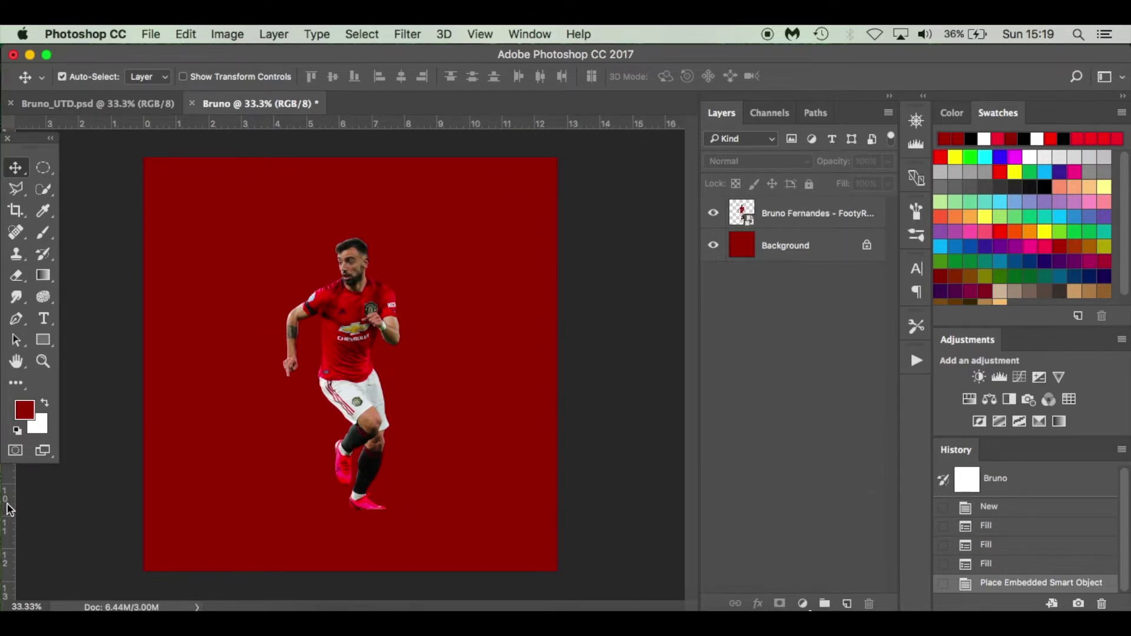
{"action": "left_click_drag", "start_coordinate": [10, 510], "coordinate": [357, 524]}
{"action": "left_click", "coordinate": [822, 237]}
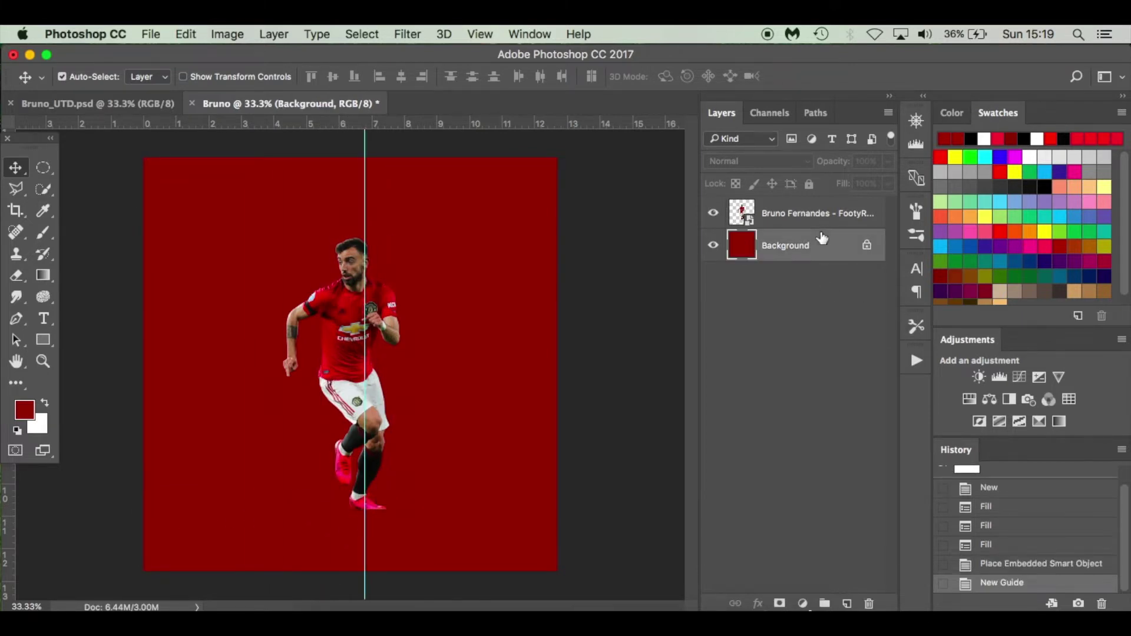
{"action": "mouse_move", "coordinate": [366, 184]}
{"action": "left_mouse_down"}
{"action": "mouse_move", "coordinate": [251, 183]}
{"action": "mouse_move", "coordinate": [351, 182]}
{"action": "left_mouse_up"}
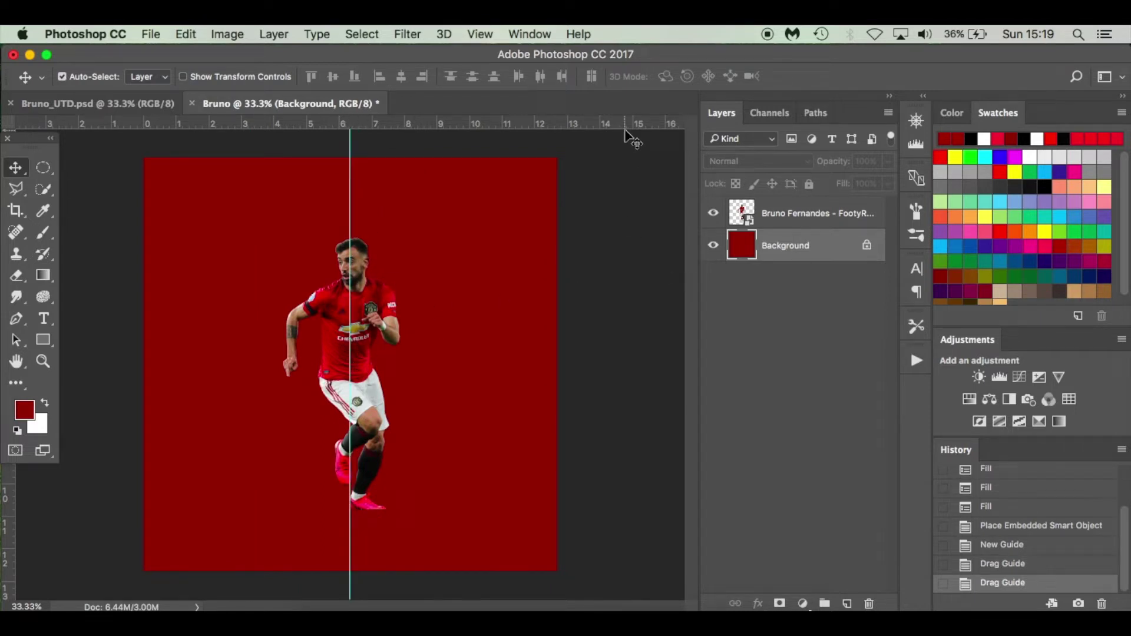
{"action": "left_click_drag", "start_coordinate": [624, 120], "coordinate": [616, 364]}
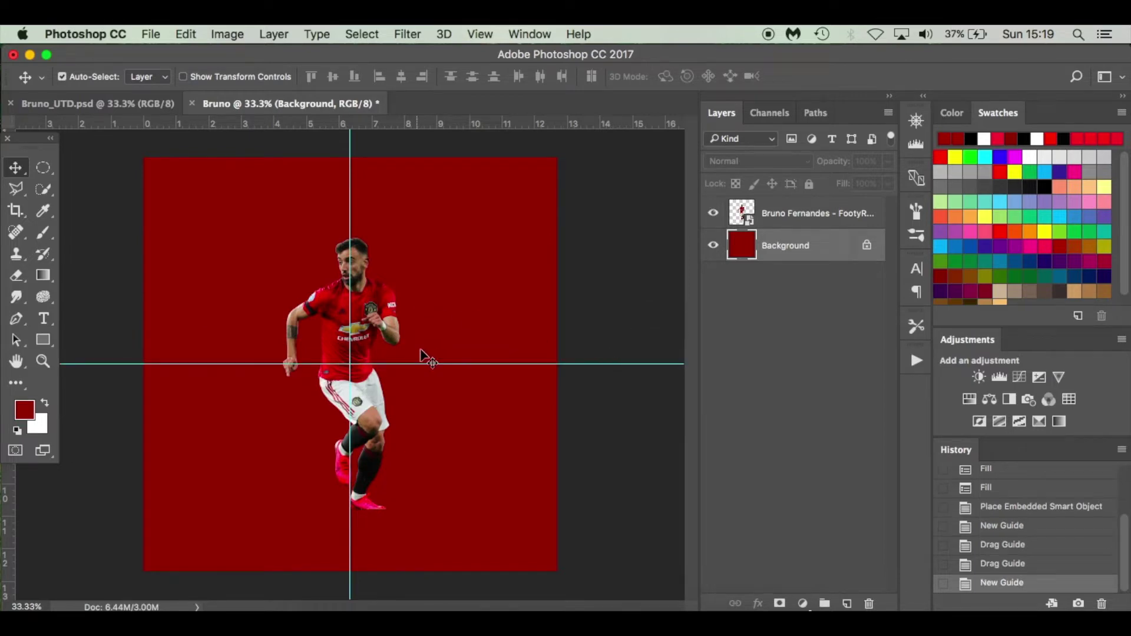
Step: Shift the player layer slightly down relative to the centre guides with Free Transform, and hide the guides
{"action": "left_click", "coordinate": [809, 214]}
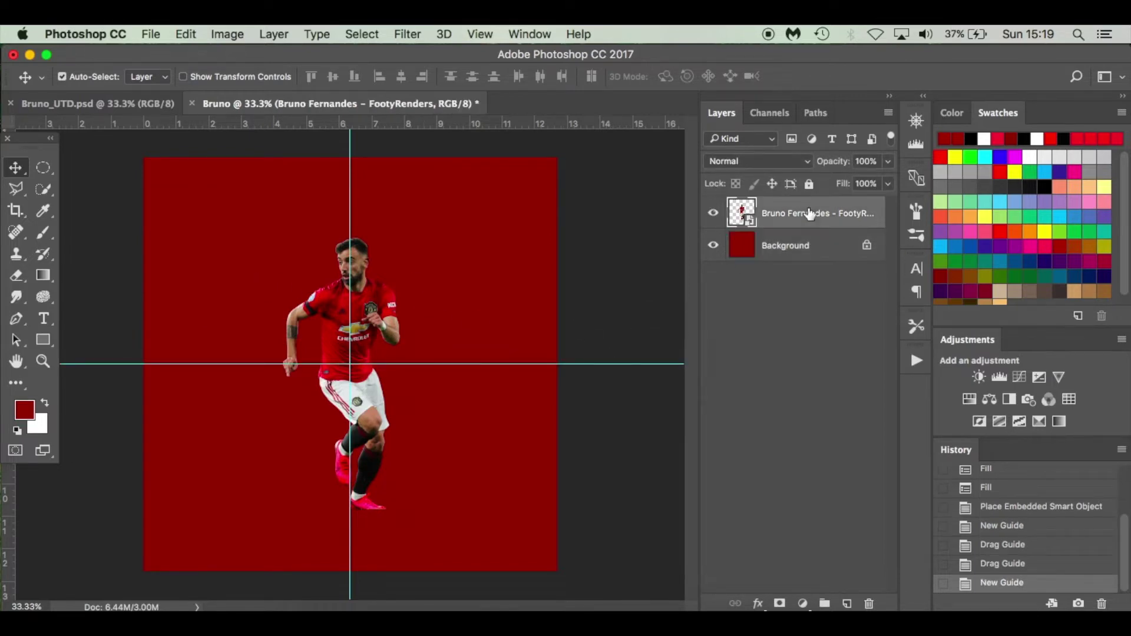
{"action": "key", "text": "super+t"}
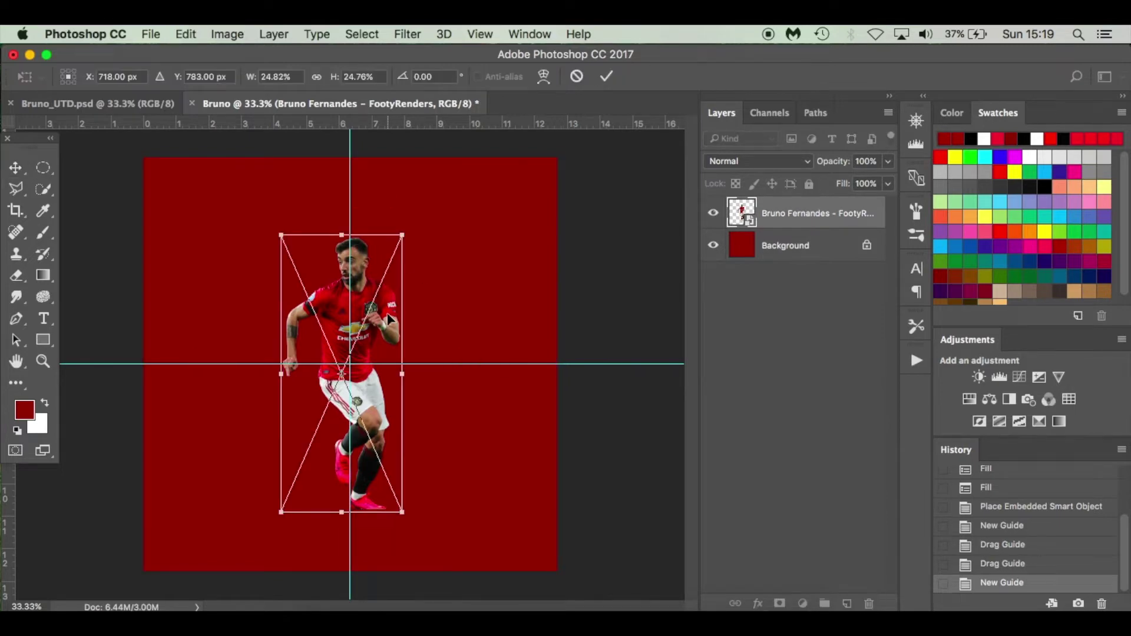
{"action": "left_click_drag", "start_coordinate": [390, 320], "coordinate": [386, 348]}
{"action": "key", "text": "Return"}
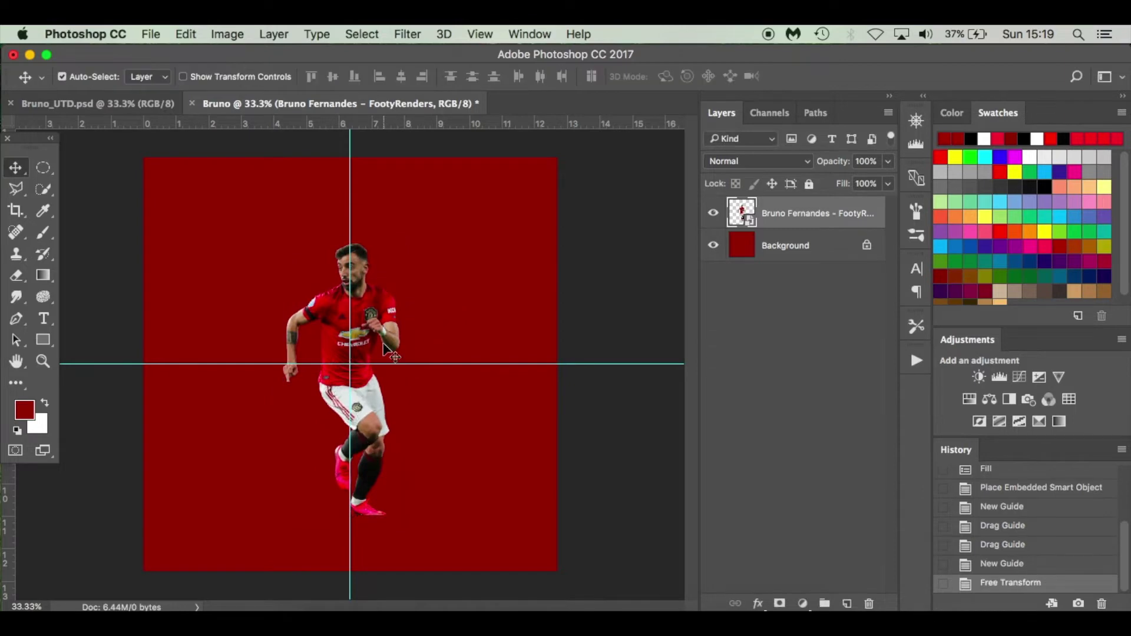
{"action": "key", "text": "super+semicolon"}
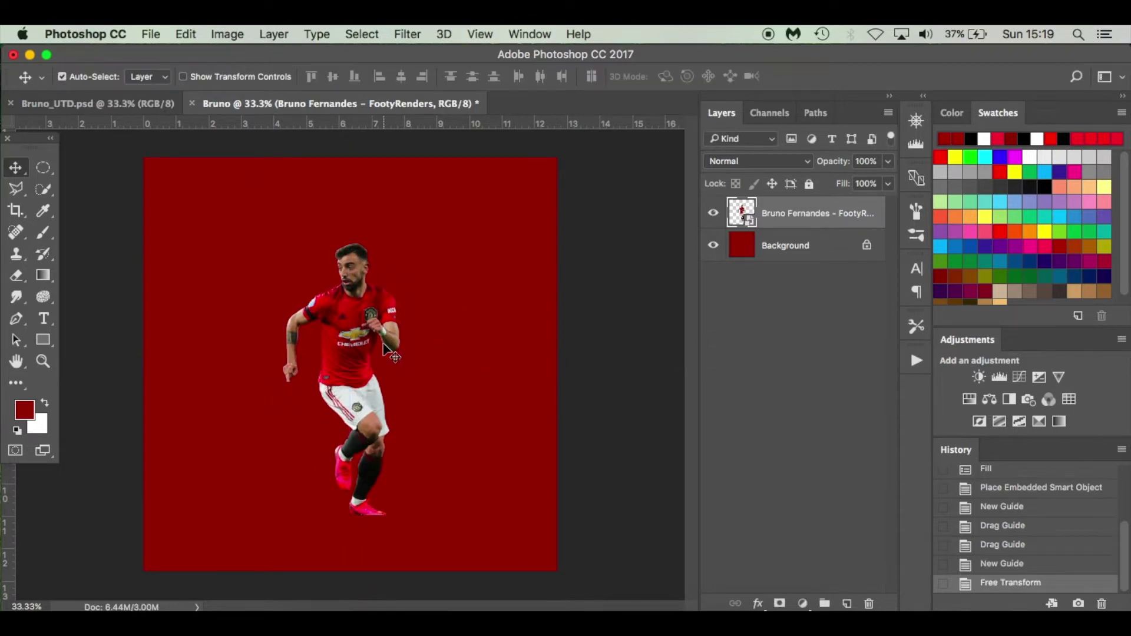
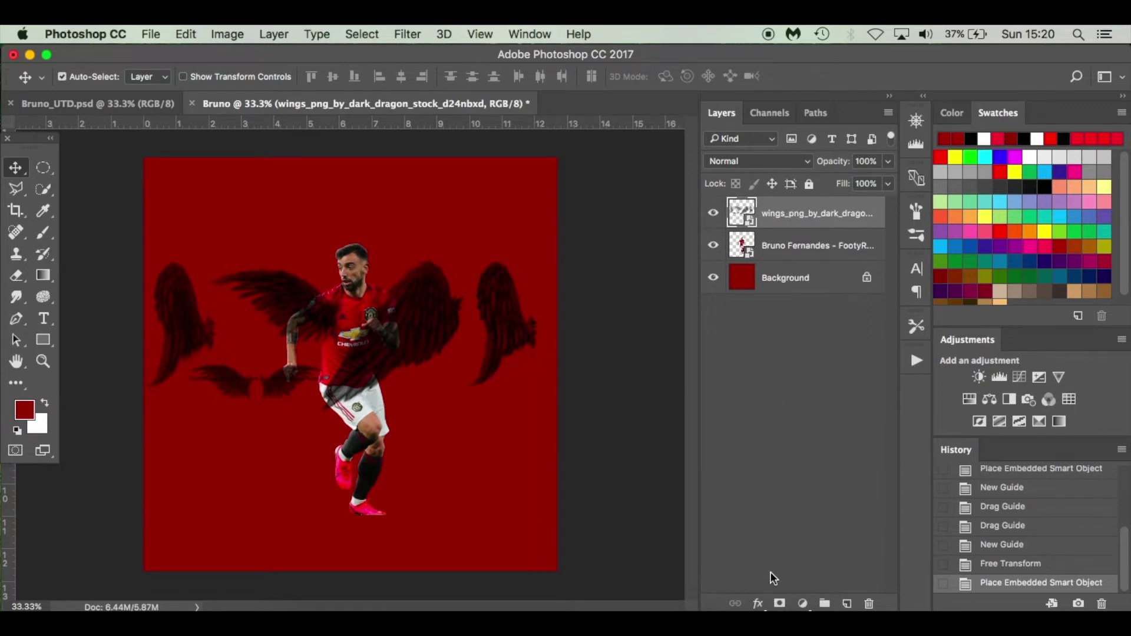
Step: Add a layer mask to the wings layer and set up a soft round brush at 68 px with 0% hardness
{"action": "left_click", "coordinate": [781, 604]}
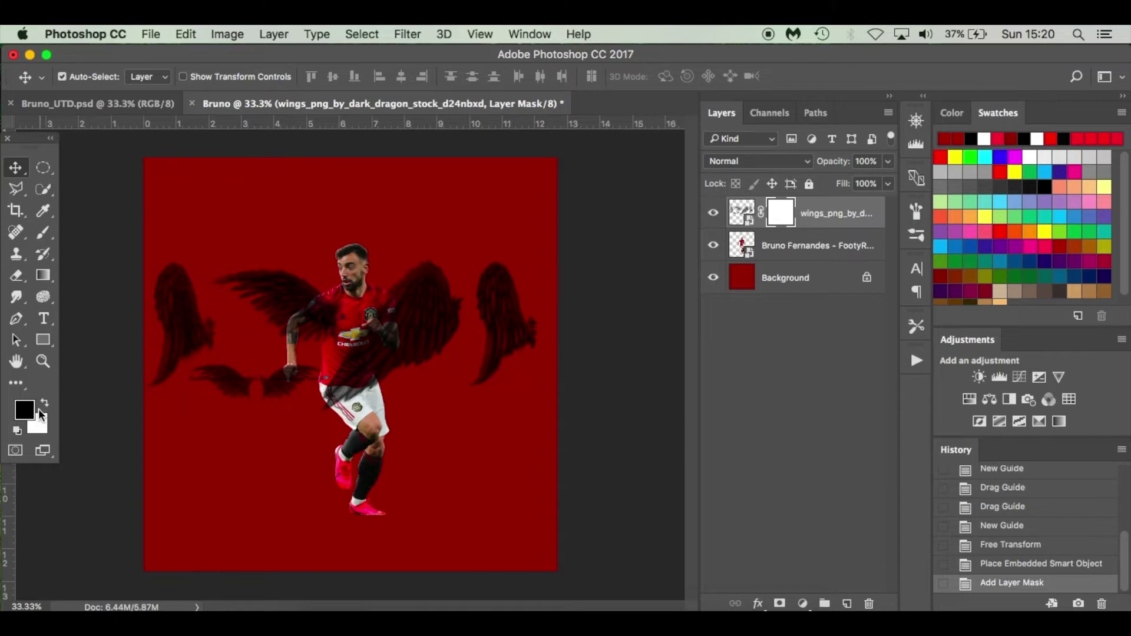
{"action": "key", "text": "b"}
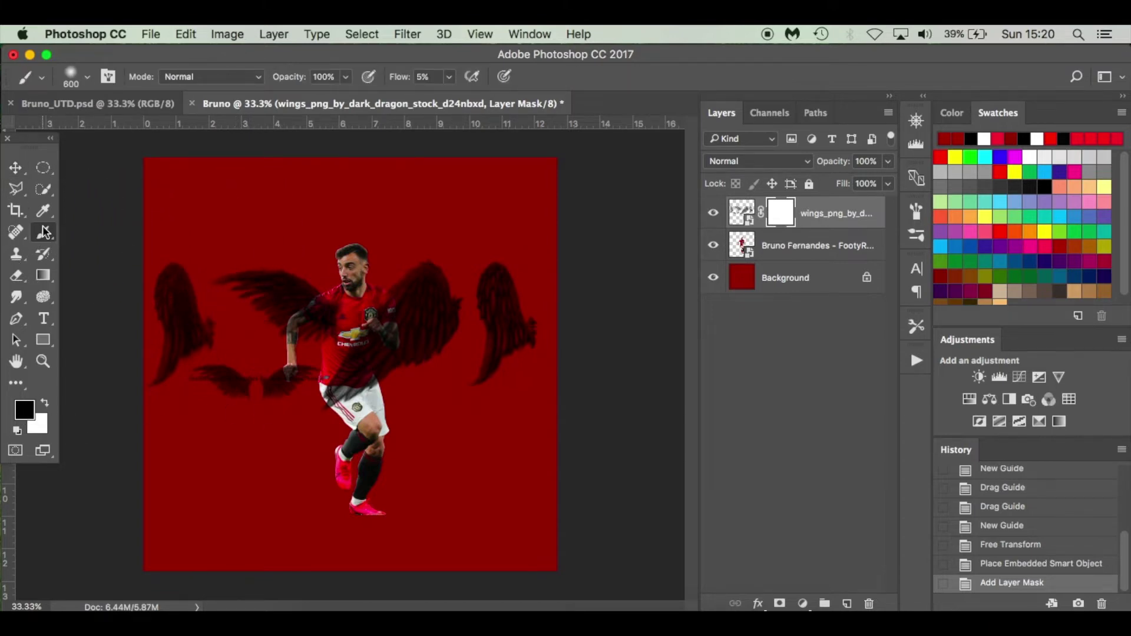
{"action": "right_click", "coordinate": [231, 246]}
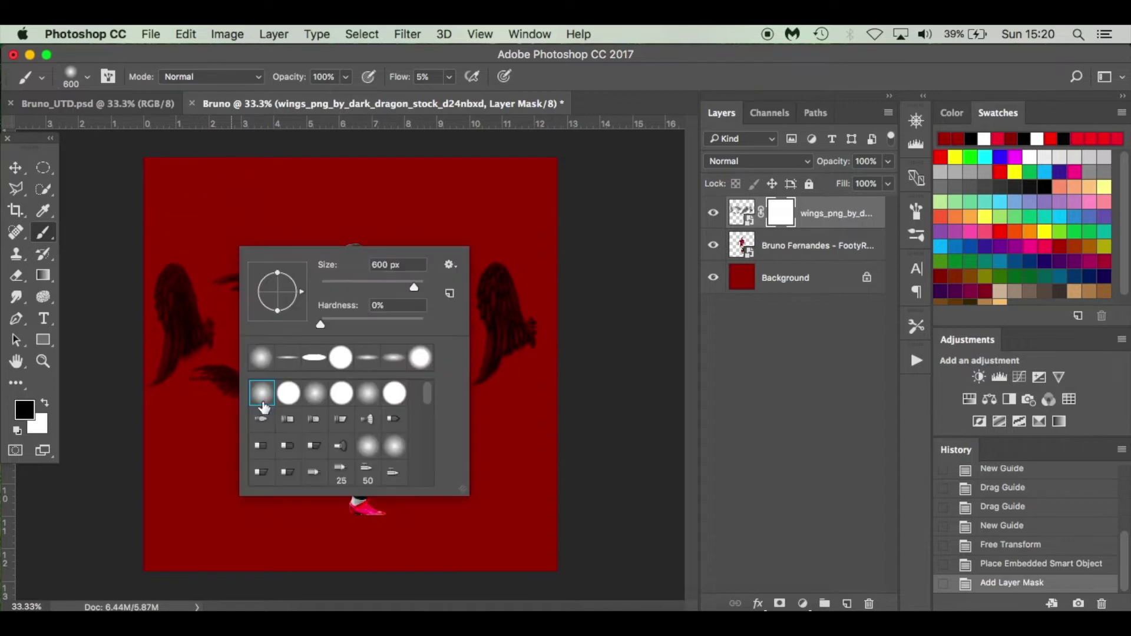
{"action": "left_click", "coordinate": [356, 281]}
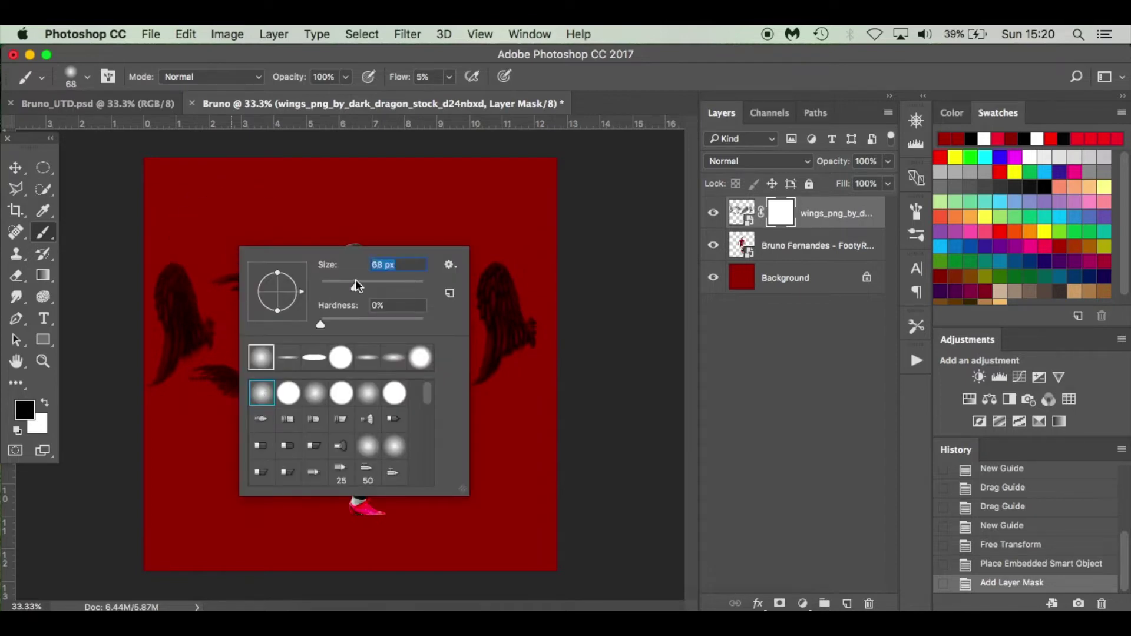
{"action": "left_click", "coordinate": [255, 225]}
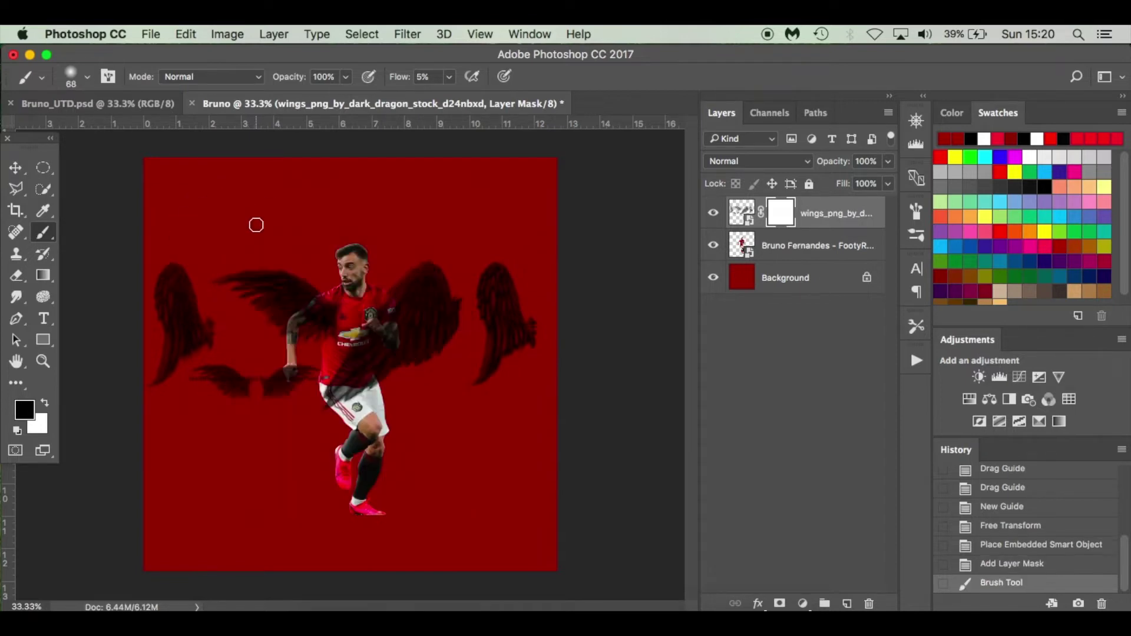
Step: Enlarge the brush to 250 px and paint a short black stroke on the wings mask beside the player's shoulder
{"action": "key", "text": "bracketright"}
{"action": "key", "text": "bracketright"}
{"action": "key", "text": "bracketright"}
{"action": "key", "text": "bracketright"}
{"action": "key", "text": "bracketright"}
{"action": "key", "text": "bracketright"}
{"action": "left_click_drag", "start_coordinate": [321, 290], "coordinate": [321, 309]}
Step: Set the brush flow to 100% and try a masking stroke over the wing beside the player's arm, undoing the stroke
{"action": "left_click_drag", "start_coordinate": [393, 77], "coordinate": [678, 83]}
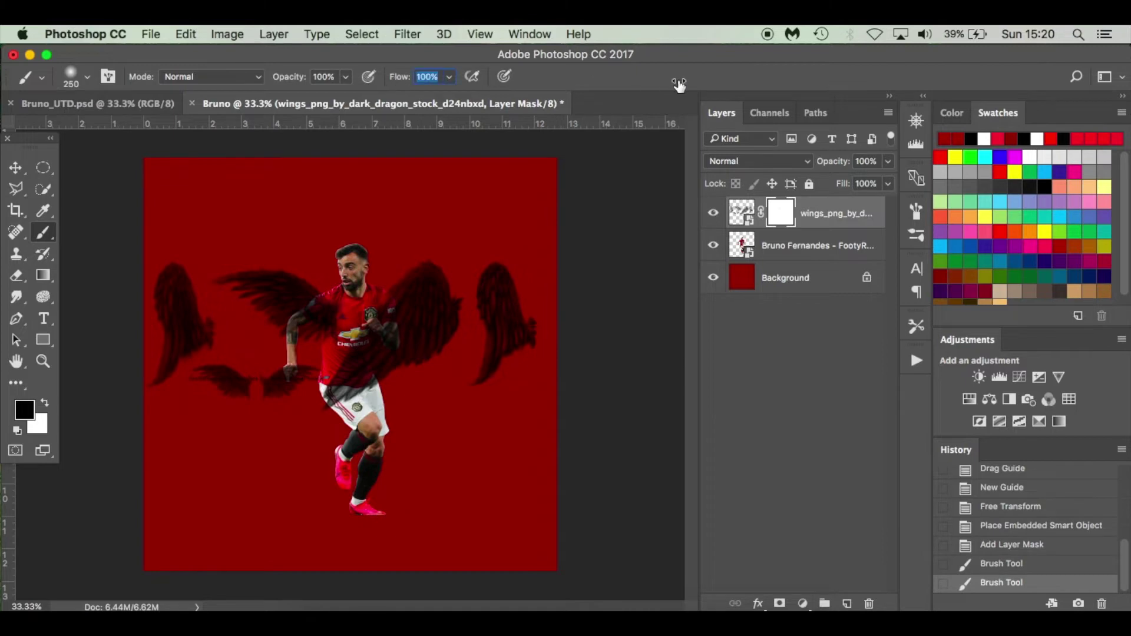
{"action": "mouse_move", "coordinate": [328, 283]}
{"action": "left_mouse_down"}
{"action": "mouse_move", "coordinate": [299, 353]}
{"action": "mouse_move", "coordinate": [321, 263]}
{"action": "mouse_move", "coordinate": [246, 293]}
{"action": "mouse_move", "coordinate": [220, 282]}
{"action": "mouse_move", "coordinate": [218, 297]}
{"action": "mouse_move", "coordinate": [269, 283]}
{"action": "mouse_move", "coordinate": [263, 358]}
{"action": "mouse_move", "coordinate": [307, 347]}
{"action": "mouse_move", "coordinate": [288, 378]}
{"action": "left_mouse_up"}
{"action": "key", "text": "ctrl+z"}
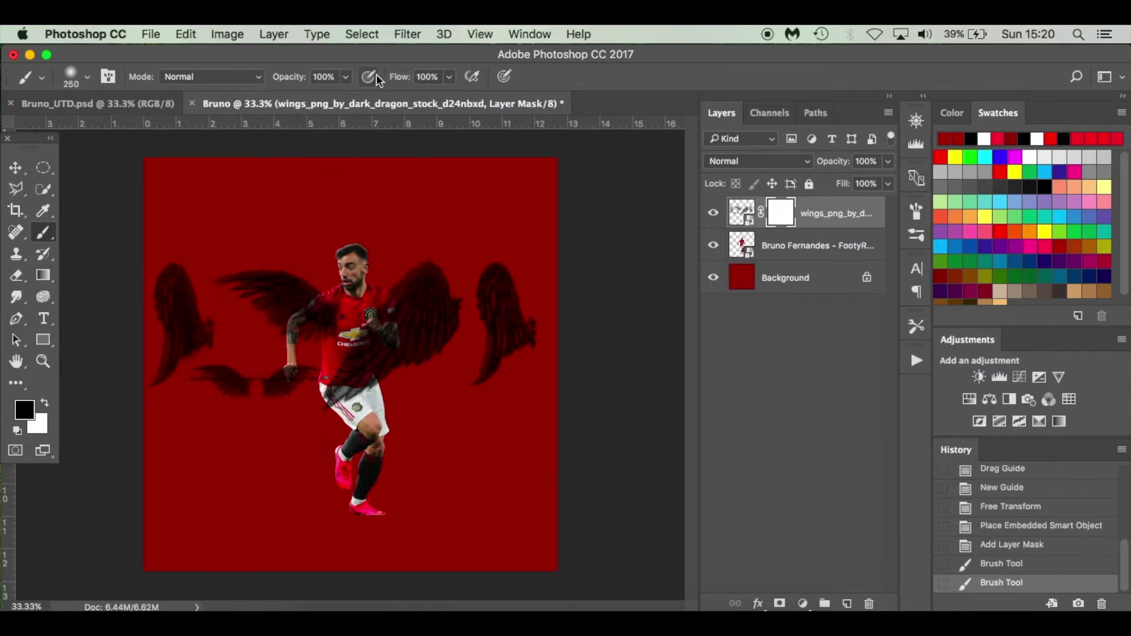
Step: Harden the 250 px brush edge and paint black on the wings mask to hide every wing except the large one beside the player's chest
{"action": "right_click", "coordinate": [338, 244]}
{"action": "left_click", "coordinate": [447, 355]}
{"action": "left_click", "coordinate": [282, 291]}
{"action": "mouse_move", "coordinate": [281, 291]}
{"action": "left_mouse_down"}
{"action": "mouse_move", "coordinate": [313, 319]}
{"action": "mouse_move", "coordinate": [273, 398]}
{"action": "mouse_move", "coordinate": [220, 374]}
{"action": "mouse_move", "coordinate": [185, 383]}
{"action": "mouse_move", "coordinate": [162, 375]}
{"action": "mouse_move", "coordinate": [172, 302]}
{"action": "mouse_move", "coordinate": [223, 273]}
{"action": "left_mouse_up"}
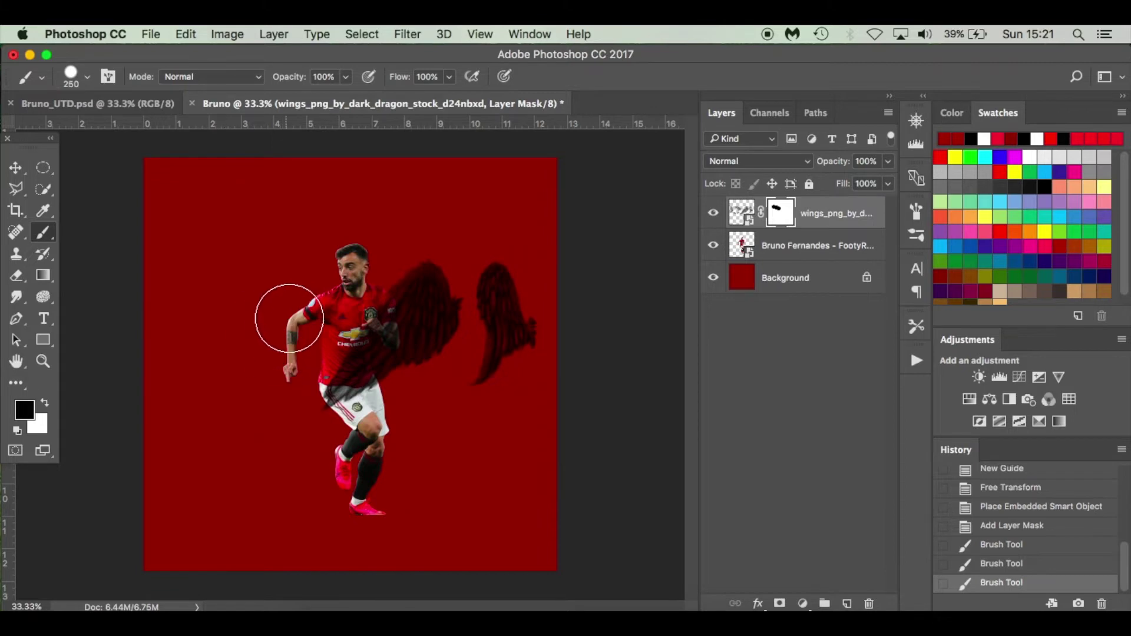
{"action": "mouse_move", "coordinate": [490, 255]}
{"action": "left_mouse_down"}
{"action": "mouse_move", "coordinate": [505, 334]}
{"action": "mouse_move", "coordinate": [538, 320]}
{"action": "left_mouse_up"}
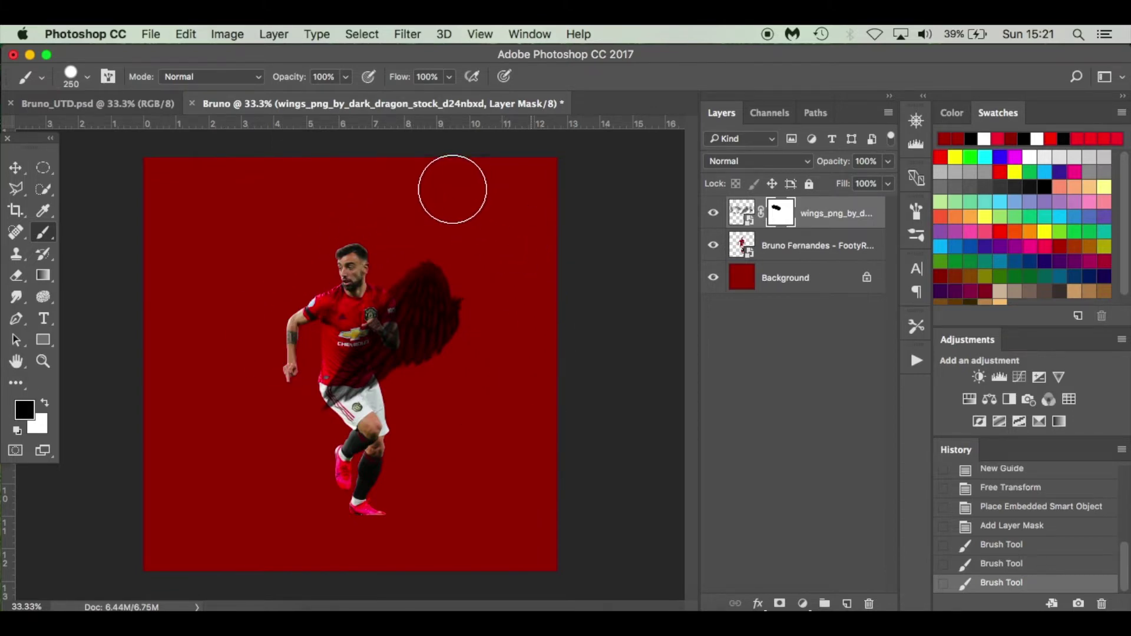
Step: Place the remaining wing behind the player's trailing shoulder by moving it across and reordering its layer below the player layer
{"action": "key", "text": "v"}
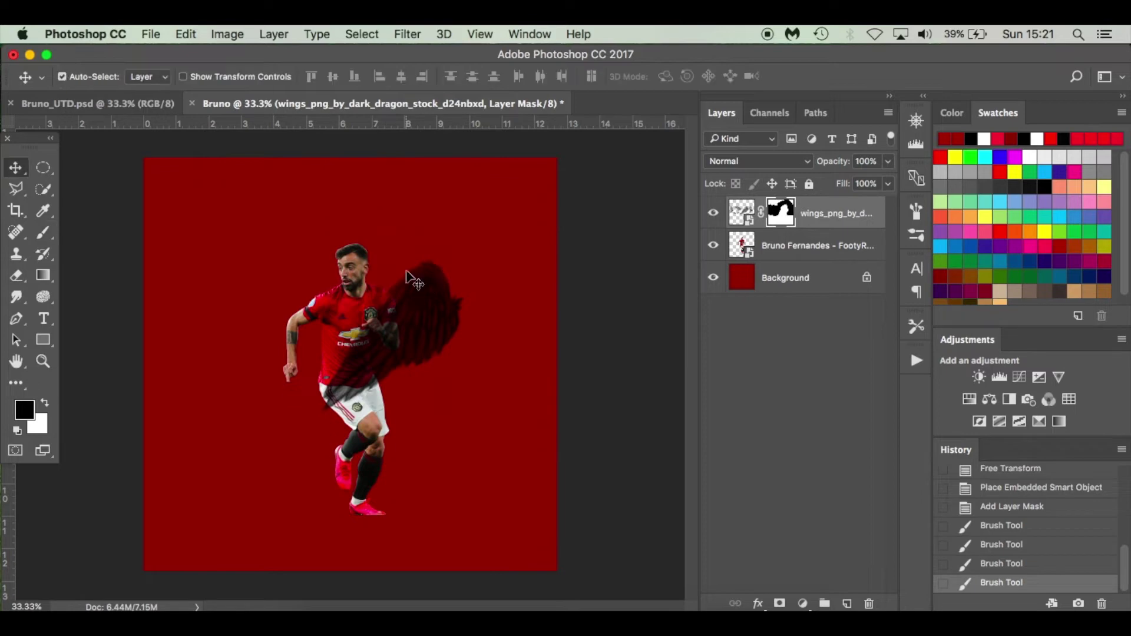
{"action": "left_click_drag", "start_coordinate": [401, 317], "coordinate": [335, 318]}
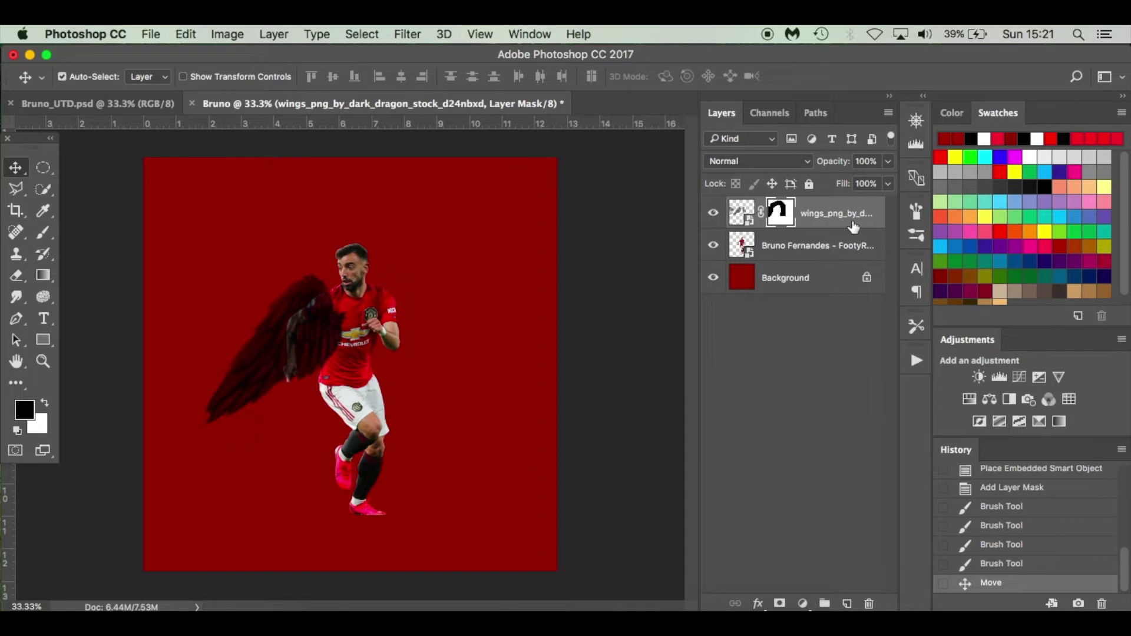
{"action": "left_click_drag", "start_coordinate": [857, 225], "coordinate": [854, 260]}
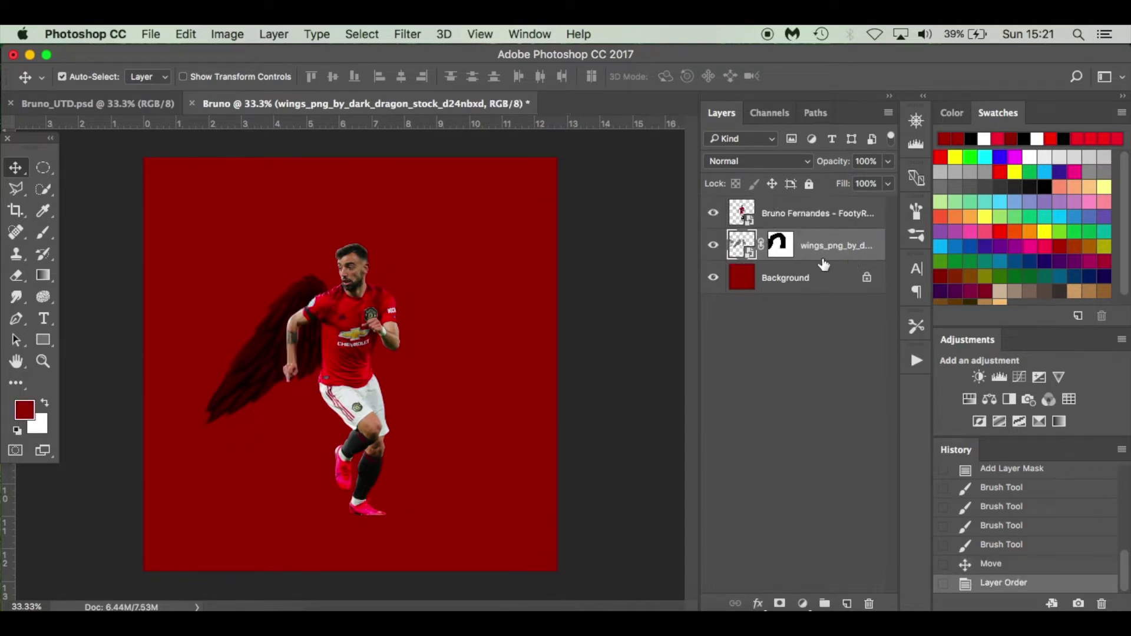
{"action": "left_click_drag", "start_coordinate": [276, 324], "coordinate": [275, 310]}
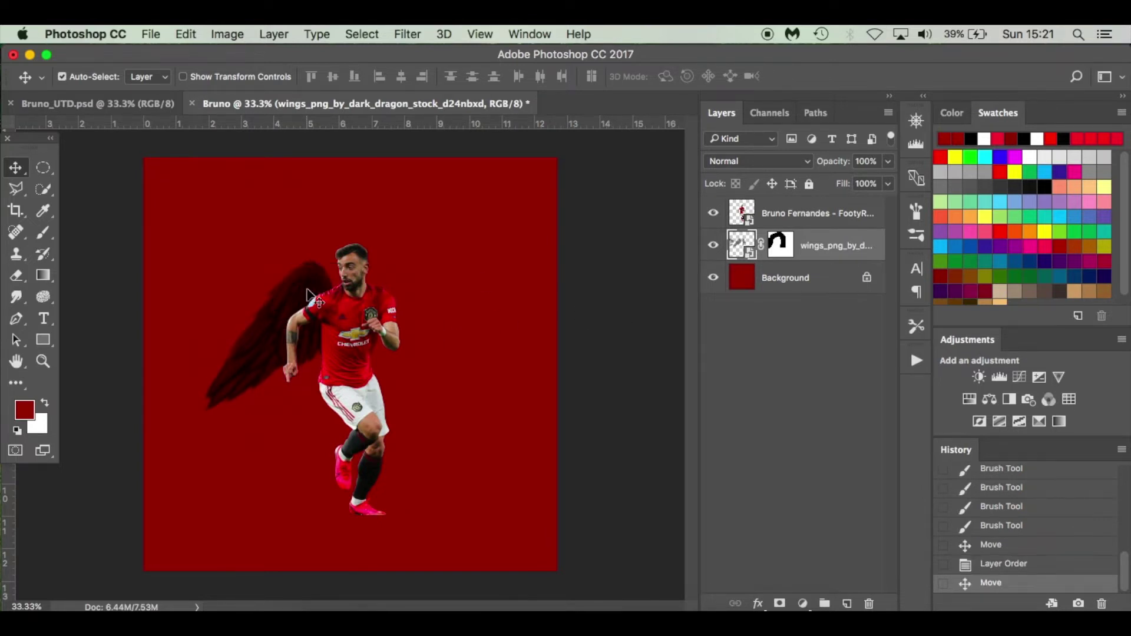
Step: Duplicate the masked wing layer, flip the copy horizontally, and position it behind the player's other shoulder as a mirrored wing
{"action": "mouse_move", "coordinate": [849, 245]}
{"action": "left_mouse_down"}
{"action": "mouse_move", "coordinate": [859, 495]}
{"action": "mouse_move", "coordinate": [847, 596]}
{"action": "mouse_move", "coordinate": [834, 243]}
{"action": "left_mouse_up"}
{"action": "key", "text": "super+j"}
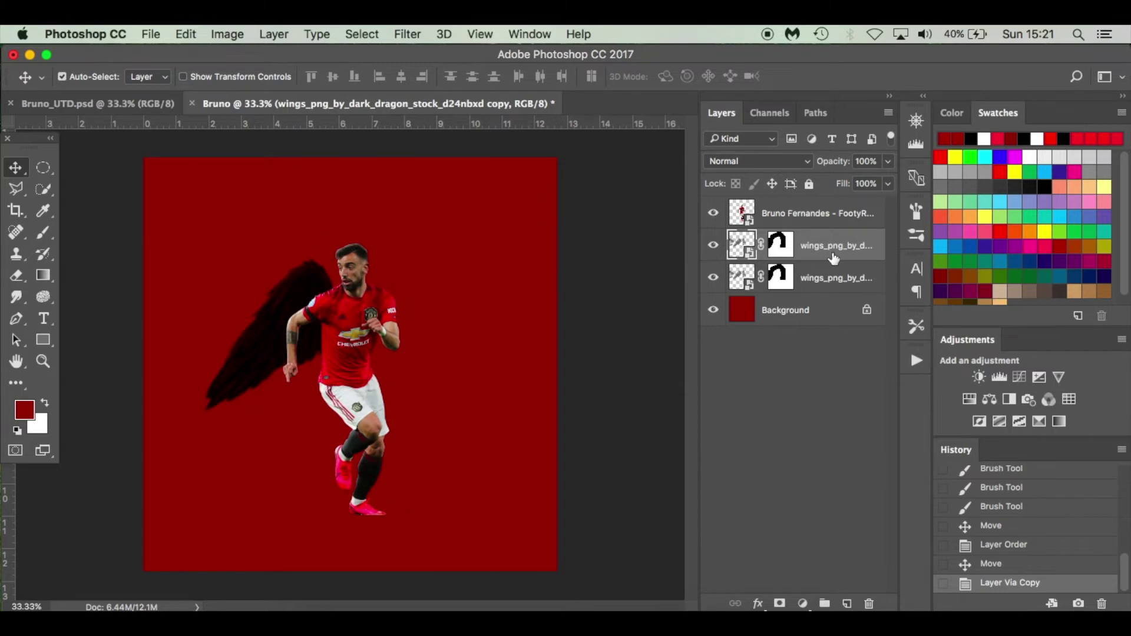
{"action": "key", "text": "super+t"}
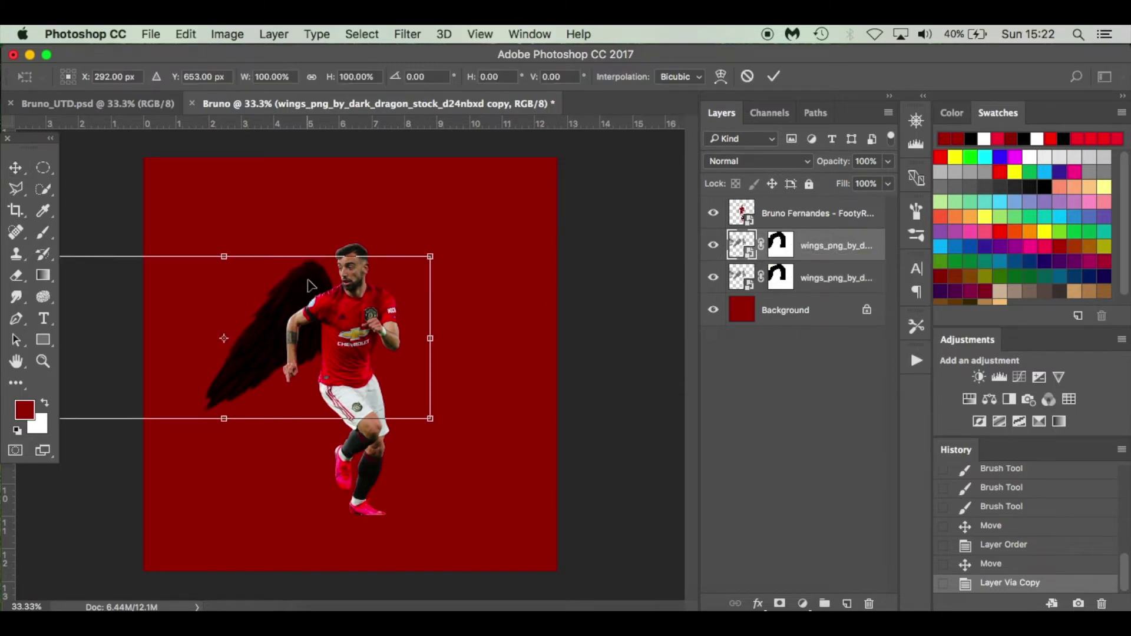
{"action": "right_click", "coordinate": [252, 297]}
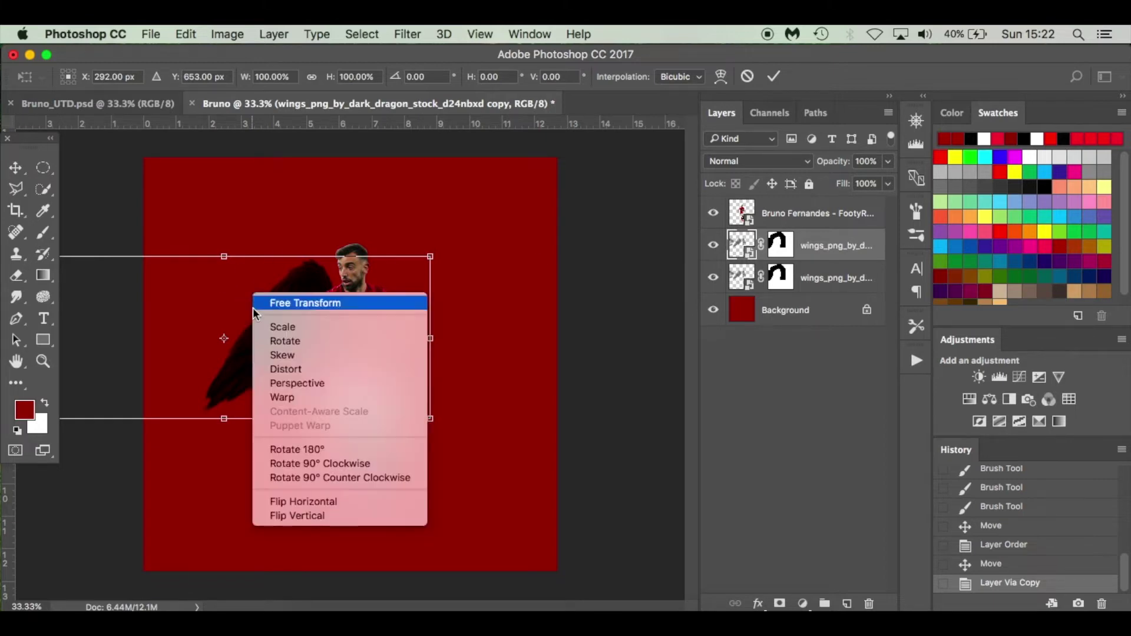
{"action": "left_click", "coordinate": [359, 501]}
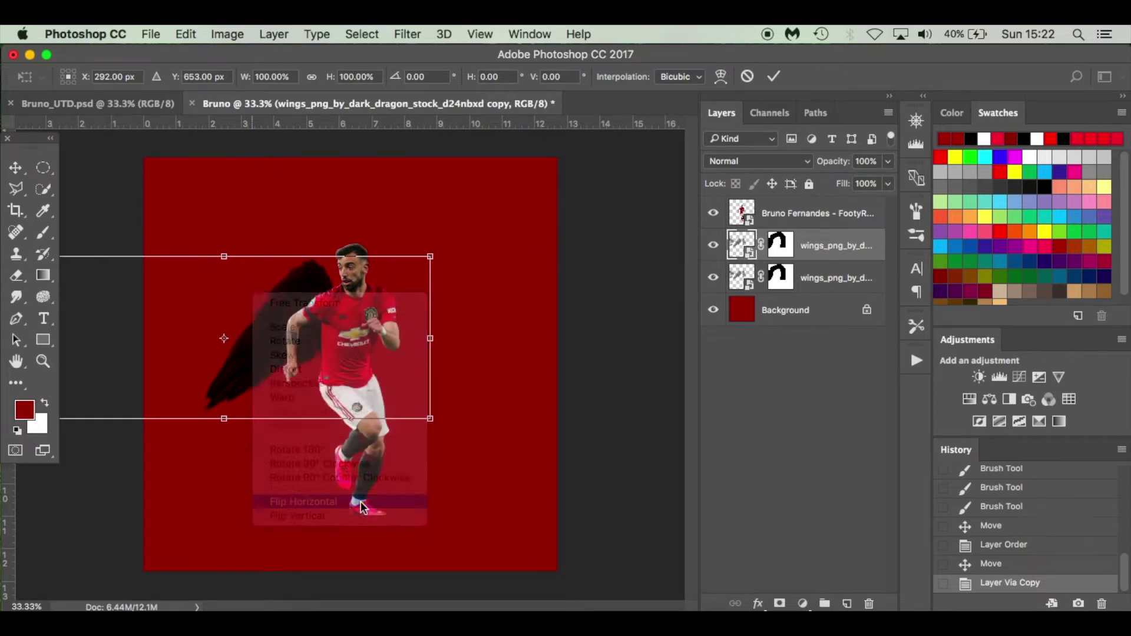
{"action": "left_click_drag", "start_coordinate": [184, 351], "coordinate": [439, 354]}
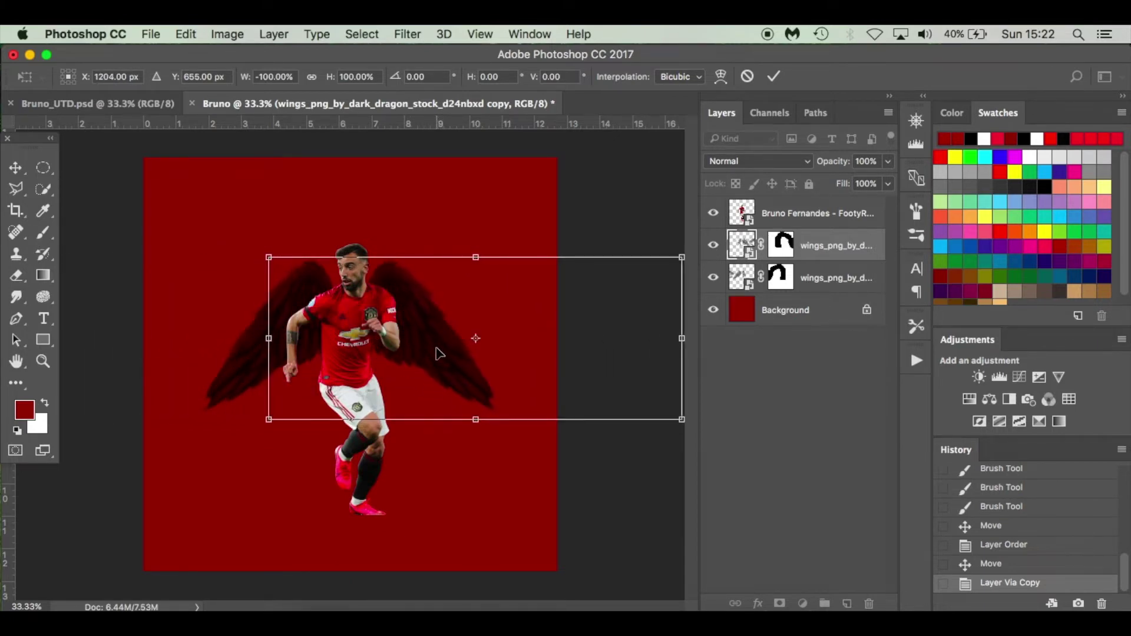
{"action": "key", "text": "Return"}
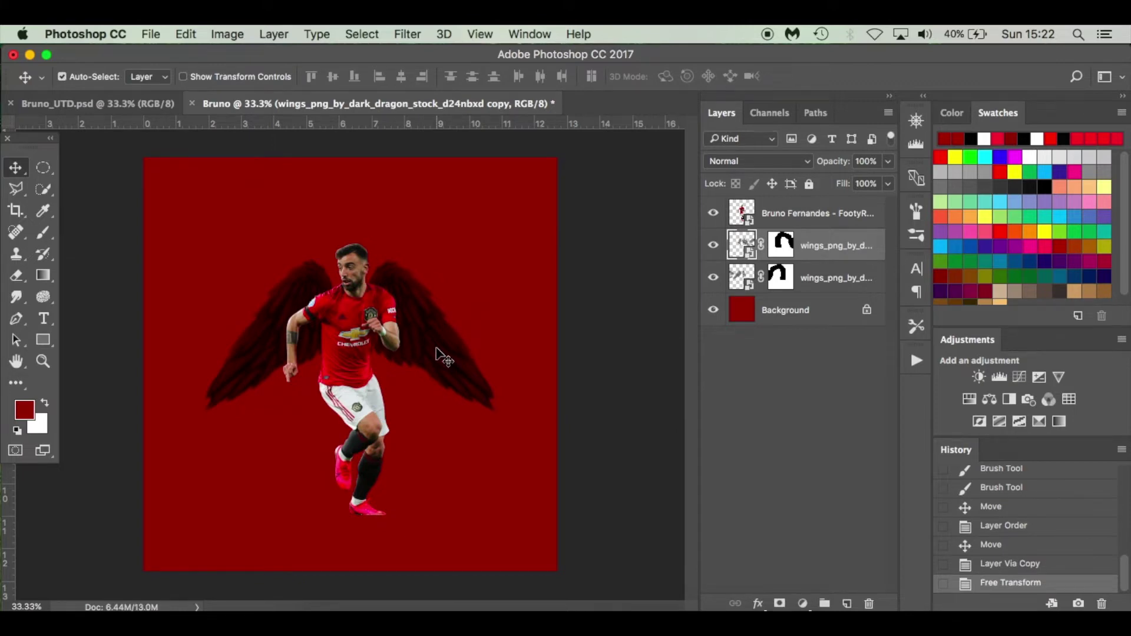
Step: Add a Black & White adjustment layer above the player layer and clip it so only the player is desaturated
{"action": "left_click", "coordinate": [833, 211]}
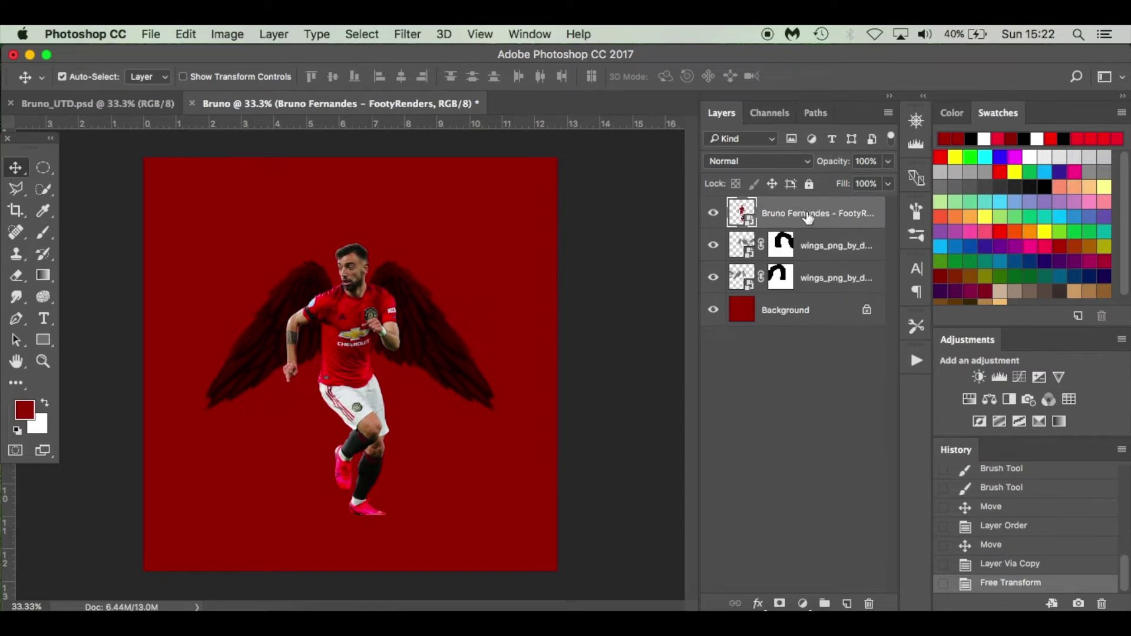
{"action": "left_click", "coordinate": [803, 603]}
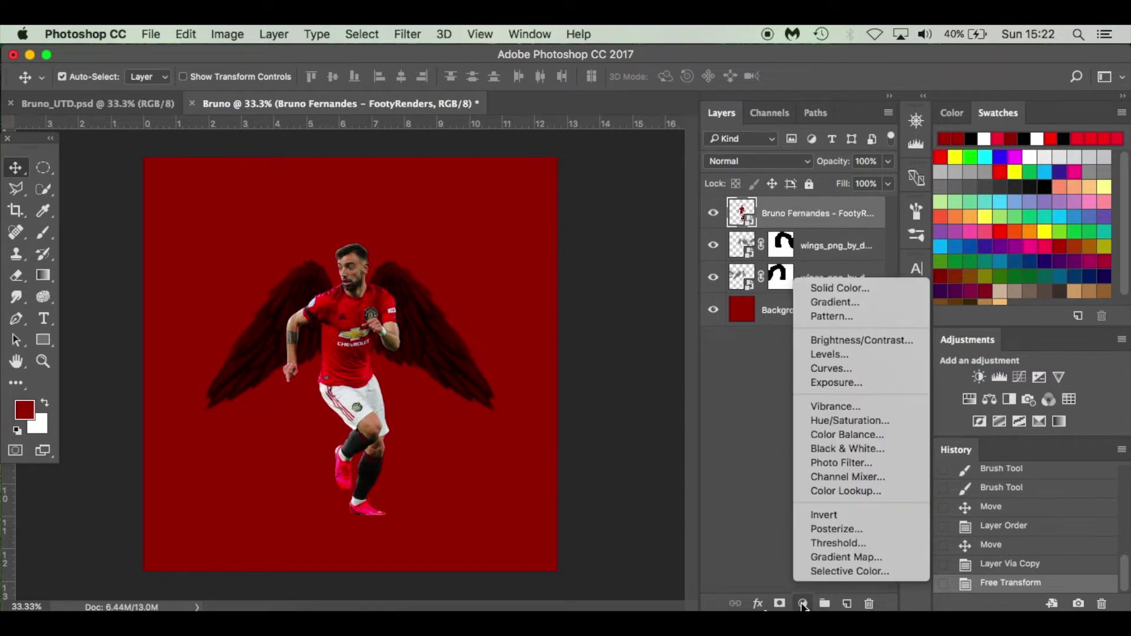
{"action": "left_click", "coordinate": [865, 447]}
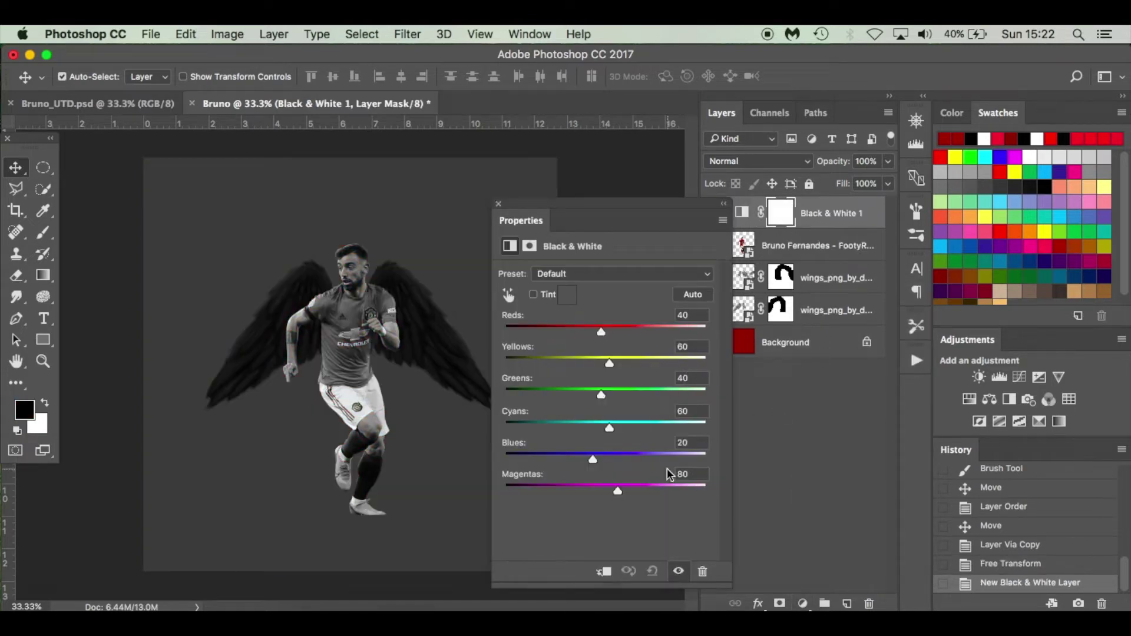
{"action": "left_click", "coordinate": [606, 572]}
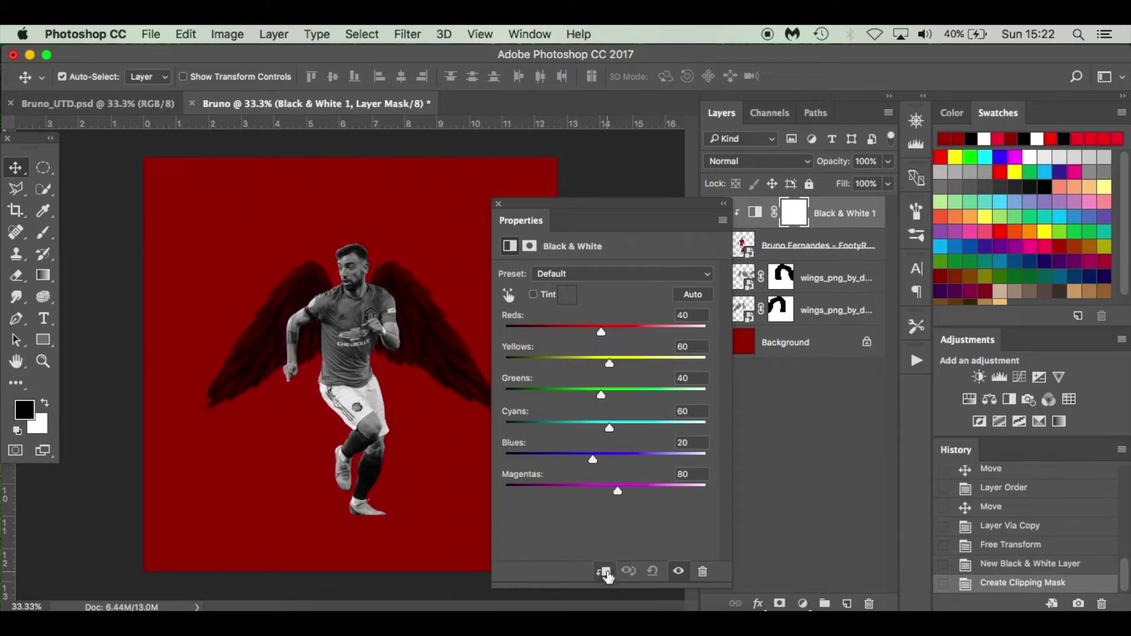
{"action": "left_click", "coordinate": [499, 204]}
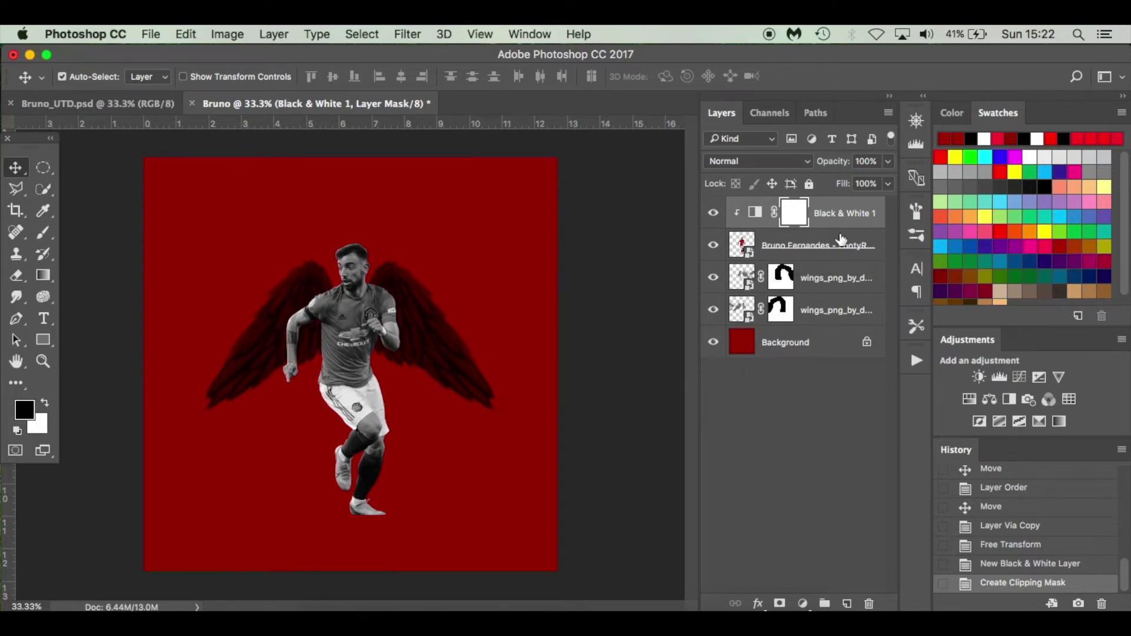
Step: Release the Black & White layer's clipping mask and clip it to the player layer again
{"action": "left_click_drag", "start_coordinate": [846, 238], "coordinate": [843, 224]}
{"action": "left_click", "coordinate": [844, 224], "text": "alt"}
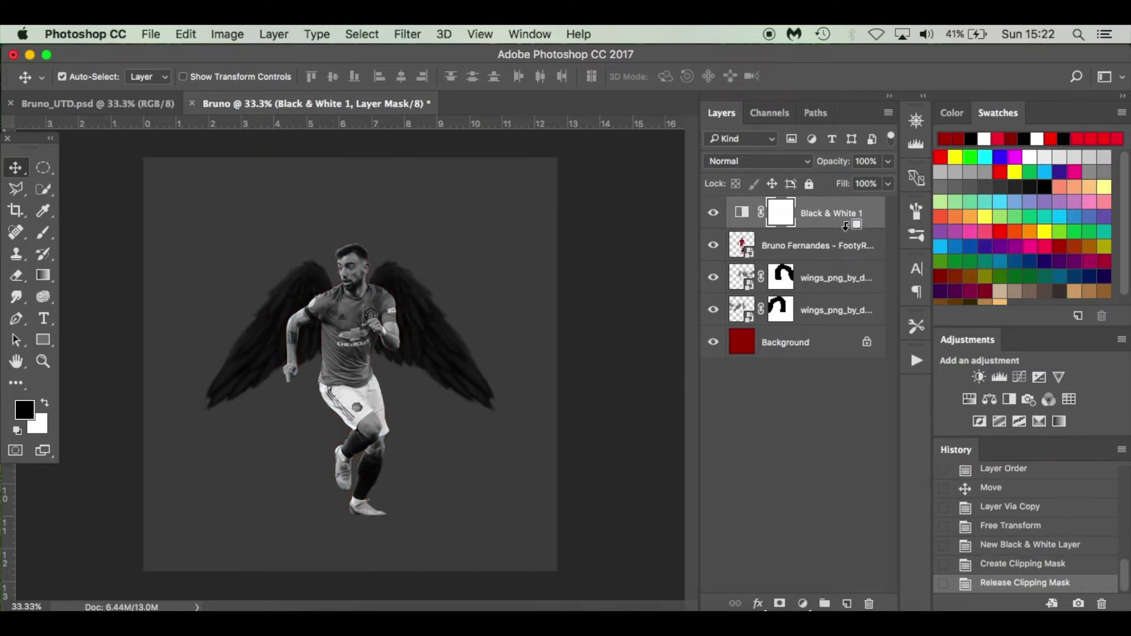
{"action": "left_click", "coordinate": [852, 224], "text": "alt"}
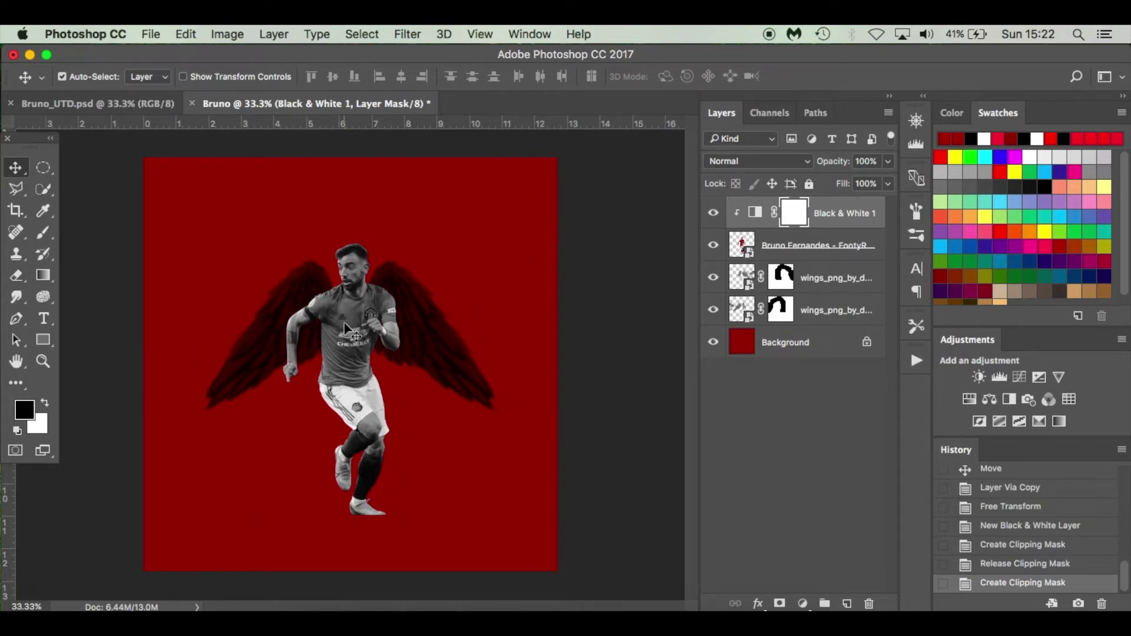
Step: Paint black with a 125 px brush on the Black & White mask over the shirt's front and the shorts to restore their colour
{"action": "key", "text": "b"}
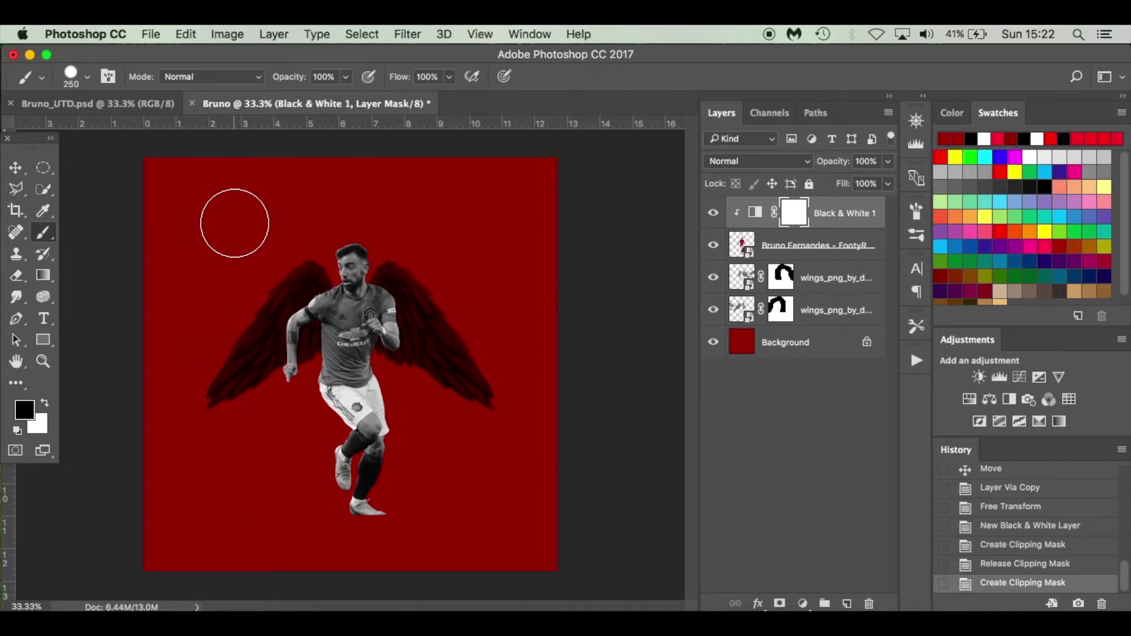
{"action": "key", "text": "bracketleft"}
{"action": "key", "text": "bracketleft"}
{"action": "key", "text": "bracketleft"}
{"action": "key", "text": "bracketleft"}
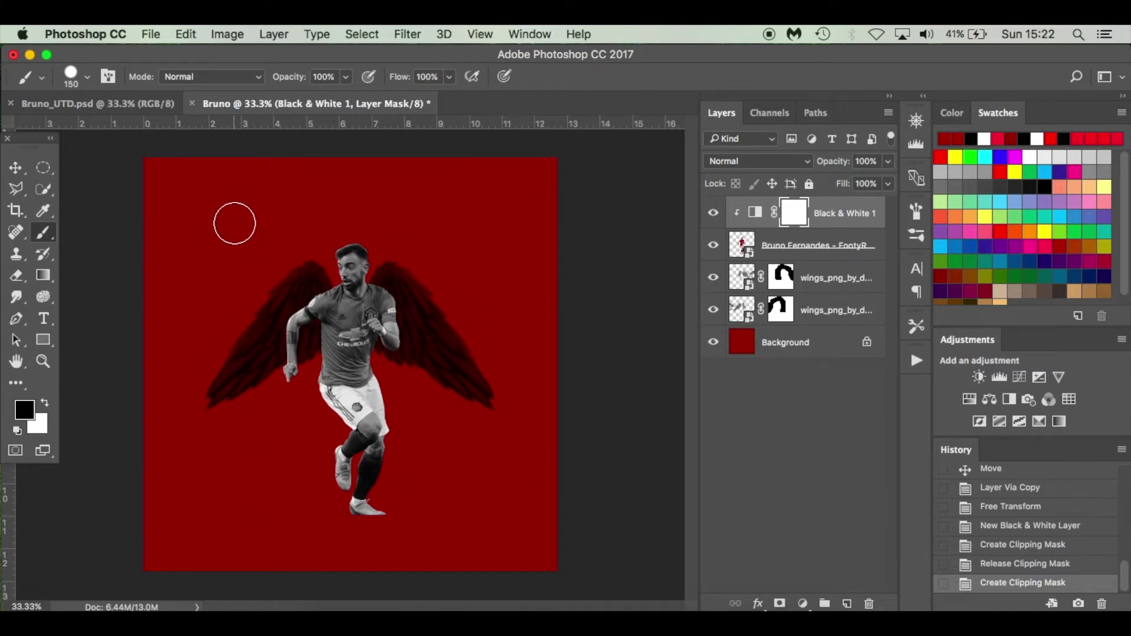
{"action": "scroll", "coordinate": [235, 223], "scroll_direction": "up", "scroll_amount": 5}
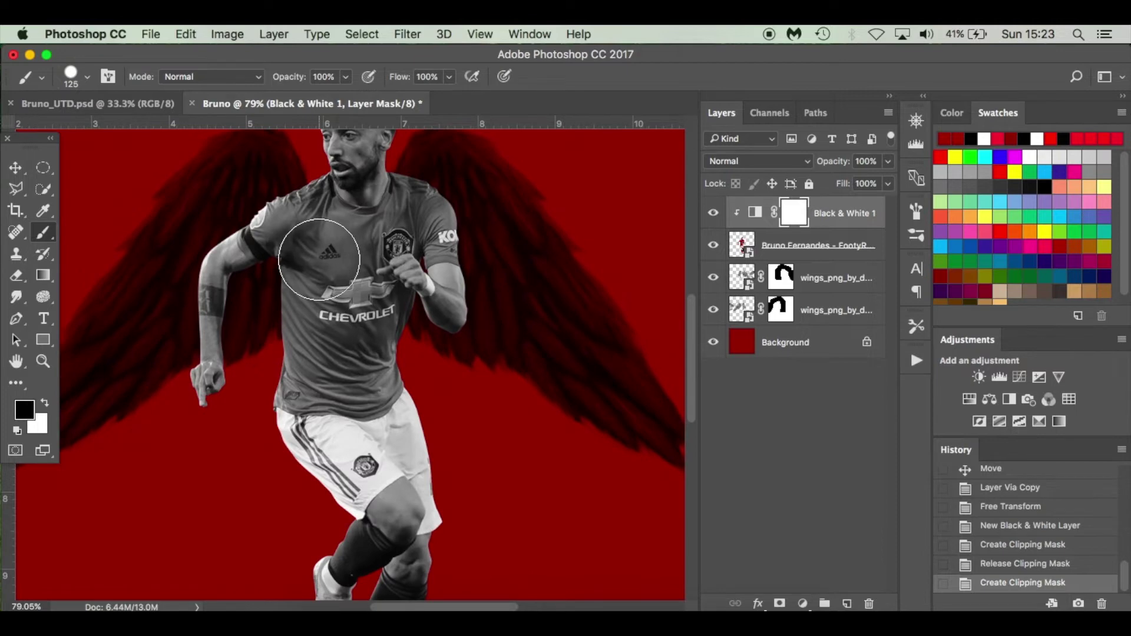
{"action": "scroll", "coordinate": [320, 259], "scroll_direction": "up", "scroll_amount": 1}
{"action": "scroll", "coordinate": [320, 259], "scroll_direction": "up", "scroll_amount": 1}
{"action": "mouse_move", "coordinate": [303, 289]}
{"action": "left_mouse_down"}
{"action": "mouse_move", "coordinate": [293, 365]}
{"action": "mouse_move", "coordinate": [299, 302]}
{"action": "left_mouse_up"}
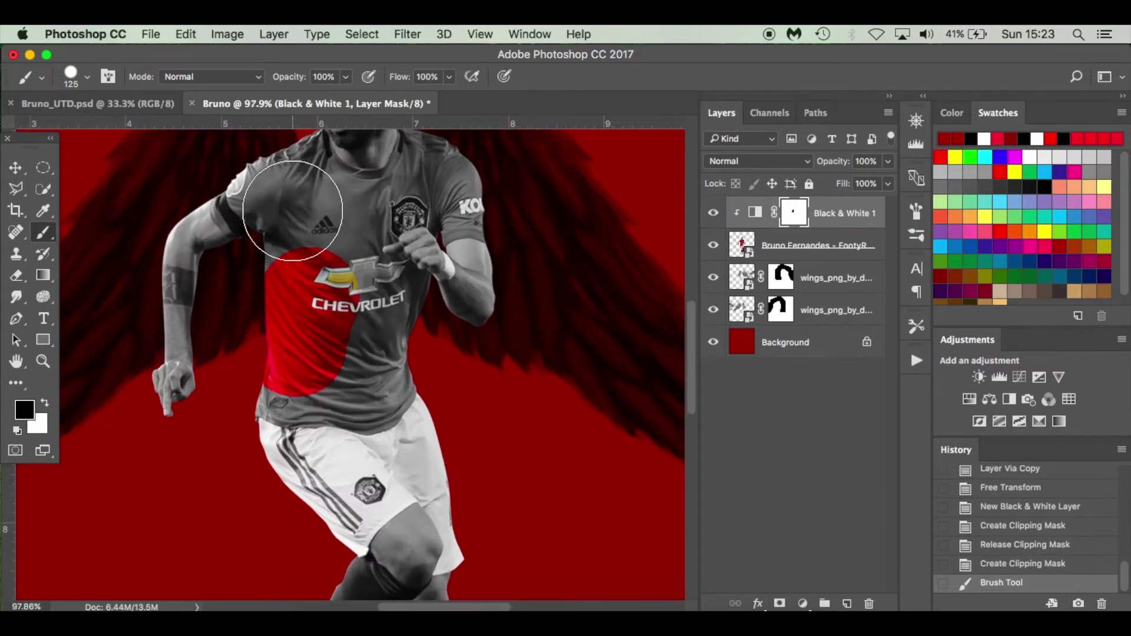
{"action": "mouse_move", "coordinate": [292, 211]}
{"action": "left_mouse_down"}
{"action": "mouse_move", "coordinate": [303, 263]}
{"action": "mouse_move", "coordinate": [402, 408]}
{"action": "mouse_move", "coordinate": [277, 397]}
{"action": "mouse_move", "coordinate": [322, 491]}
{"action": "mouse_move", "coordinate": [304, 518]}
{"action": "mouse_move", "coordinate": [376, 419]}
{"action": "mouse_move", "coordinate": [398, 455]}
{"action": "mouse_move", "coordinate": [416, 434]}
{"action": "left_mouse_up"}
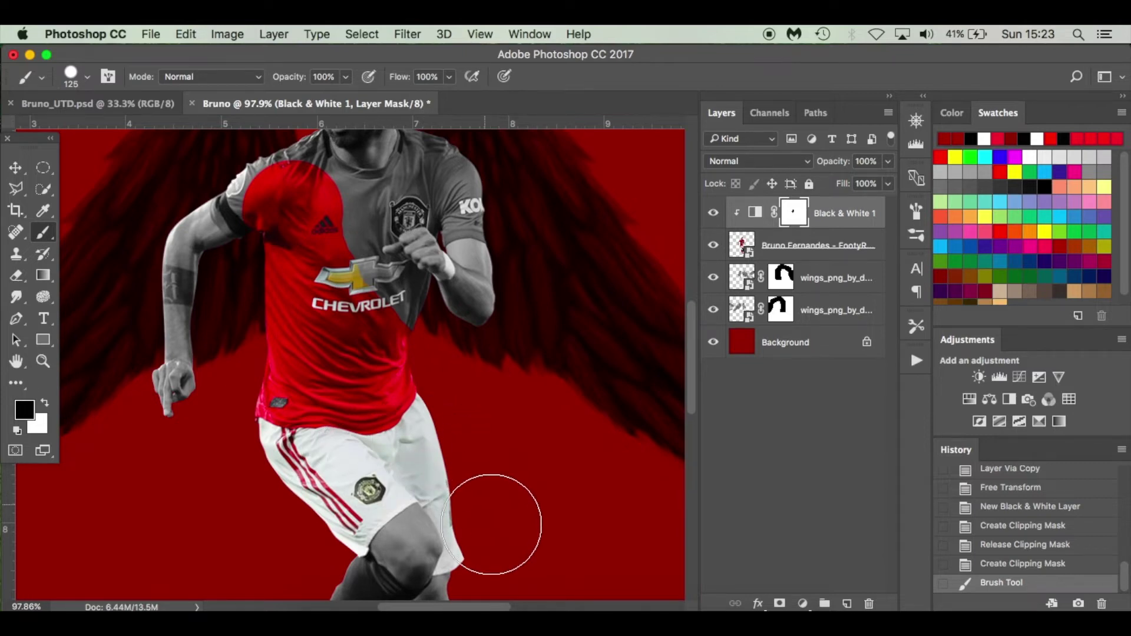
Step: Reduce the brush to 30 px and mask the upper band of the raised leg's sock to restore its red stripes
{"action": "scroll", "coordinate": [491, 524], "scroll_direction": "down", "scroll_amount": 5}
{"action": "key", "text": "bracketleft"}
{"action": "key", "text": "bracketleft"}
{"action": "key", "text": "bracketleft"}
{"action": "key", "text": "bracketleft"}
{"action": "key", "text": "bracketleft"}
{"action": "key", "text": "bracketleft"}
{"action": "key", "text": "bracketleft"}
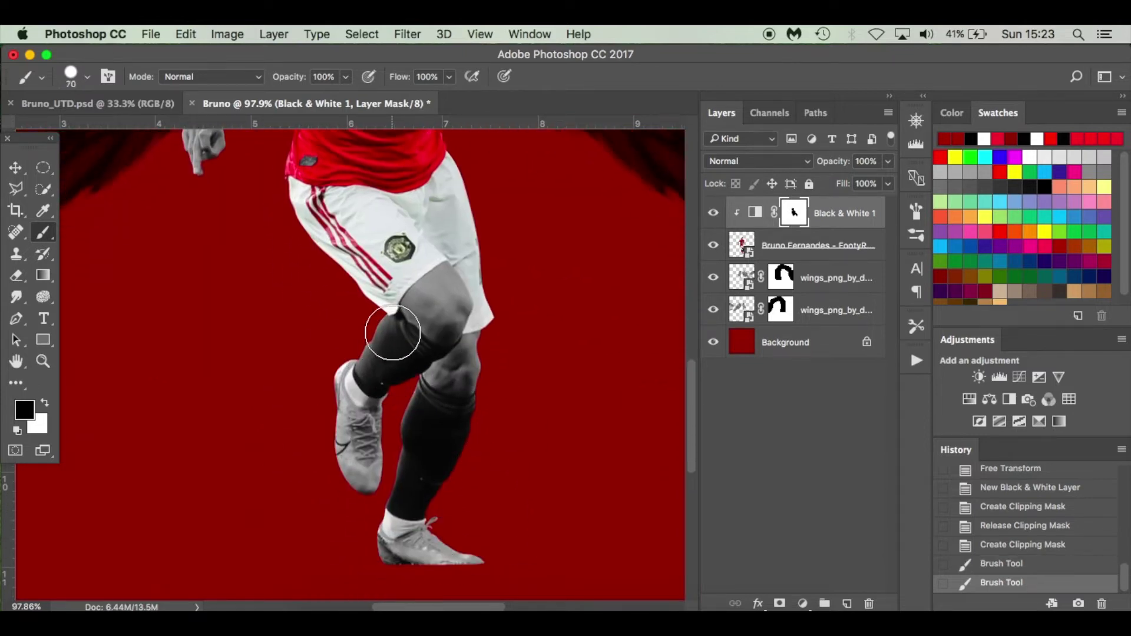
{"action": "key", "text": "bracketleft"}
{"action": "key", "text": "bracketleft"}
{"action": "left_click_drag", "start_coordinate": [394, 331], "coordinate": [427, 360]}
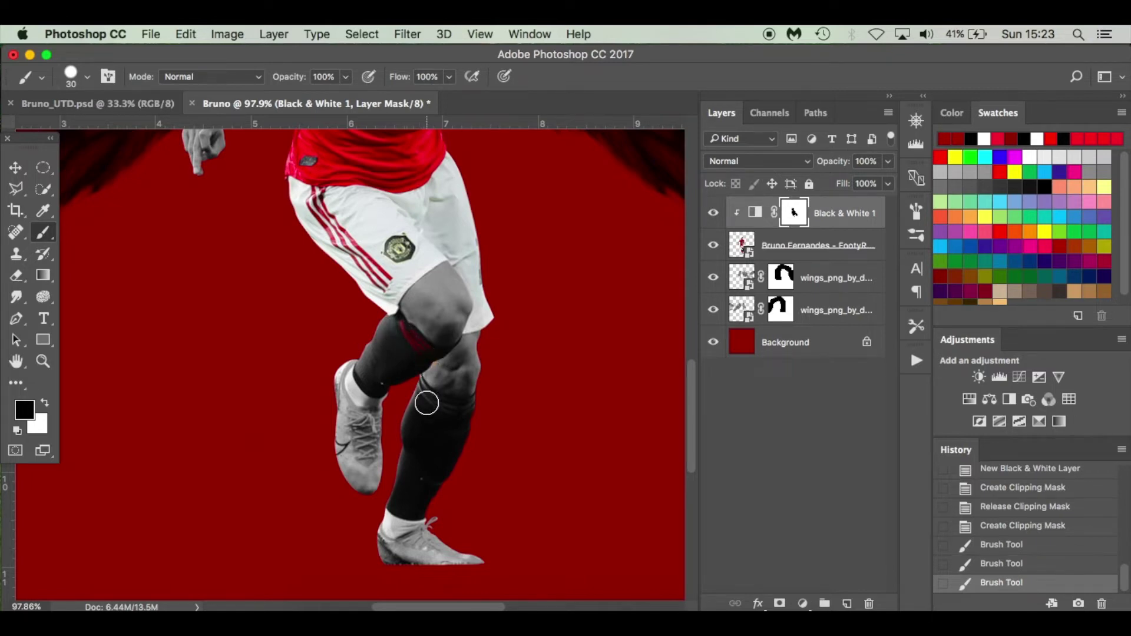
Step: Paint white on the mask to clear colour spill around the standing knee, and touch up that leg's sock top in black
{"action": "scroll", "coordinate": [414, 387], "scroll_direction": "up", "scroll_amount": 5}
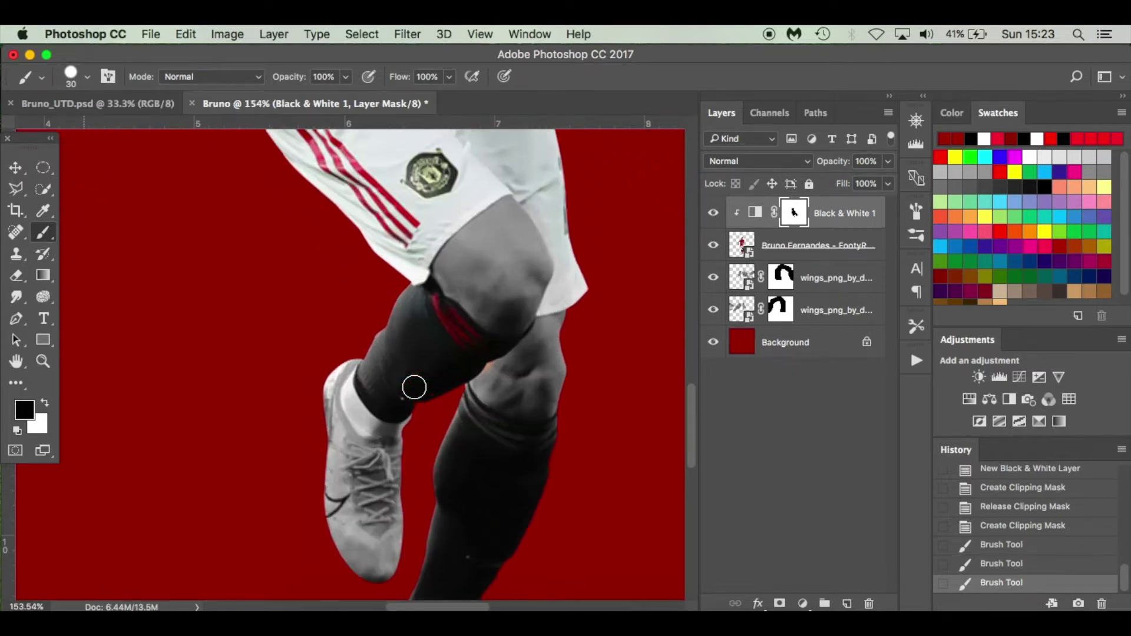
{"action": "key", "text": "x"}
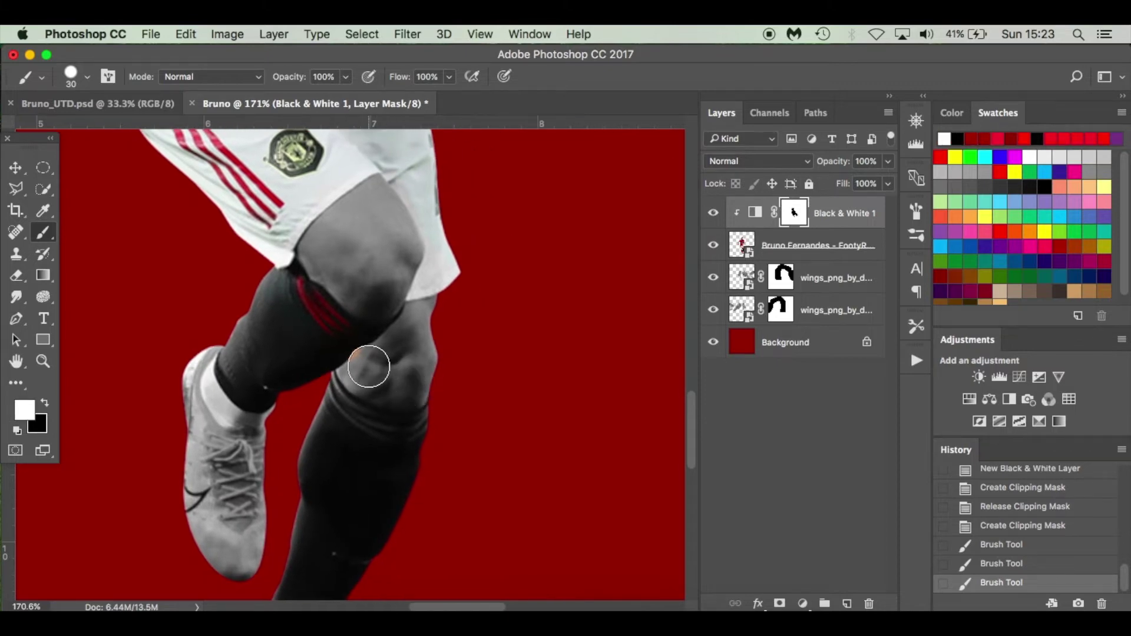
{"action": "key", "text": "bracketleft"}
{"action": "key", "text": "bracketleft"}
{"action": "left_click", "coordinate": [345, 380]}
{"action": "key", "text": "bracketright"}
{"action": "key", "text": "bracketright"}
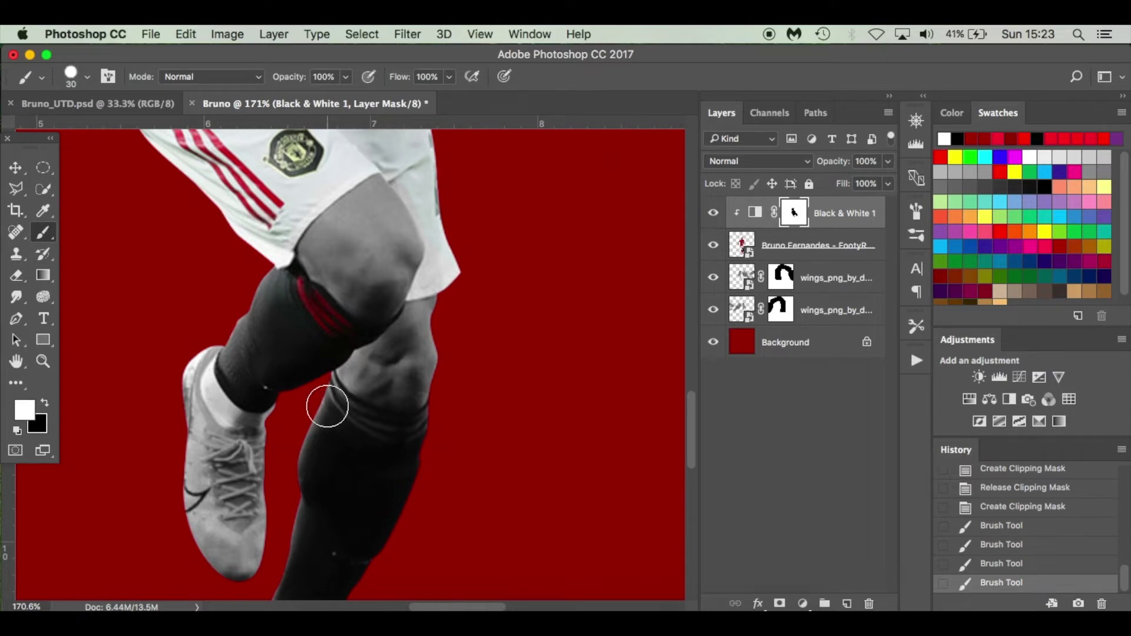
{"action": "mouse_move", "coordinate": [323, 399]}
{"action": "left_mouse_down"}
{"action": "mouse_move", "coordinate": [313, 386]}
{"action": "mouse_move", "coordinate": [365, 429]}
{"action": "mouse_move", "coordinate": [318, 392]}
{"action": "mouse_move", "coordinate": [355, 422]}
{"action": "left_mouse_up"}
{"action": "key", "text": "x"}
{"action": "left_click_drag", "start_coordinate": [413, 439], "coordinate": [442, 422]}
Step: Paint black on the Black & White mask along the shirt hem, trailing sleeve and grey chest areas to bring back the red
{"action": "scroll", "coordinate": [442, 424], "scroll_direction": "up", "scroll_amount": 5}
{"action": "scroll", "coordinate": [442, 425], "scroll_direction": "left", "scroll_amount": 3}
{"action": "scroll", "coordinate": [442, 425], "scroll_direction": "up", "scroll_amount": 10}
{"action": "scroll", "coordinate": [442, 426], "scroll_direction": "left", "scroll_amount": 2}
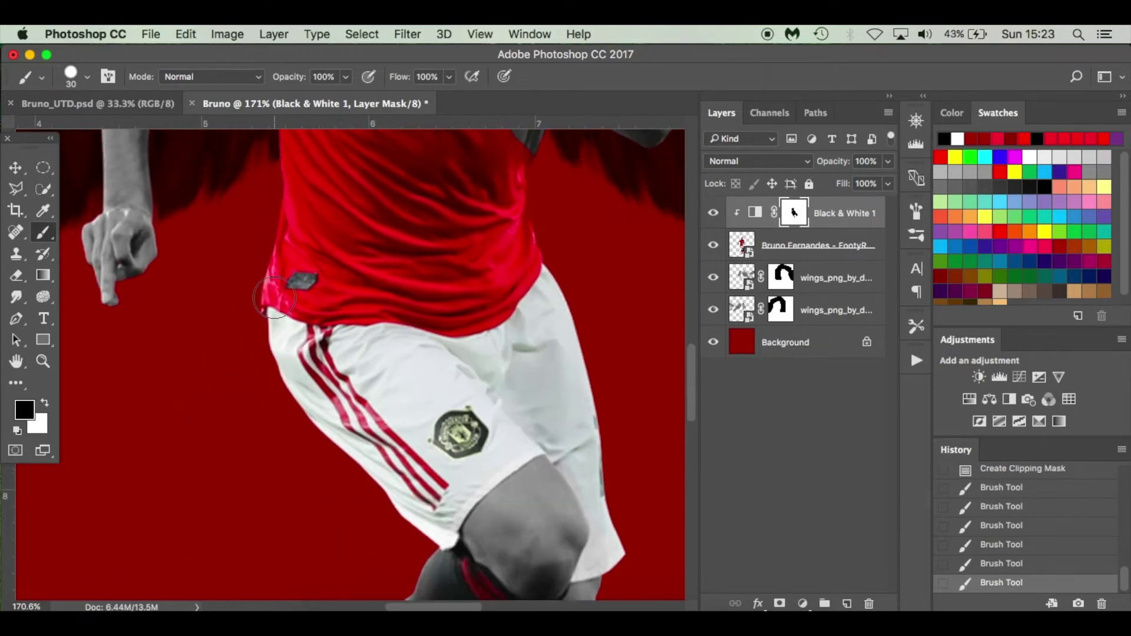
{"action": "mouse_move", "coordinate": [292, 225]}
{"action": "left_mouse_down"}
{"action": "mouse_move", "coordinate": [260, 200]}
{"action": "mouse_move", "coordinate": [255, 161]}
{"action": "left_mouse_up"}
{"action": "scroll", "coordinate": [255, 159], "scroll_direction": "up", "scroll_amount": 5}
{"action": "scroll", "coordinate": [256, 159], "scroll_direction": "left", "scroll_amount": 1}
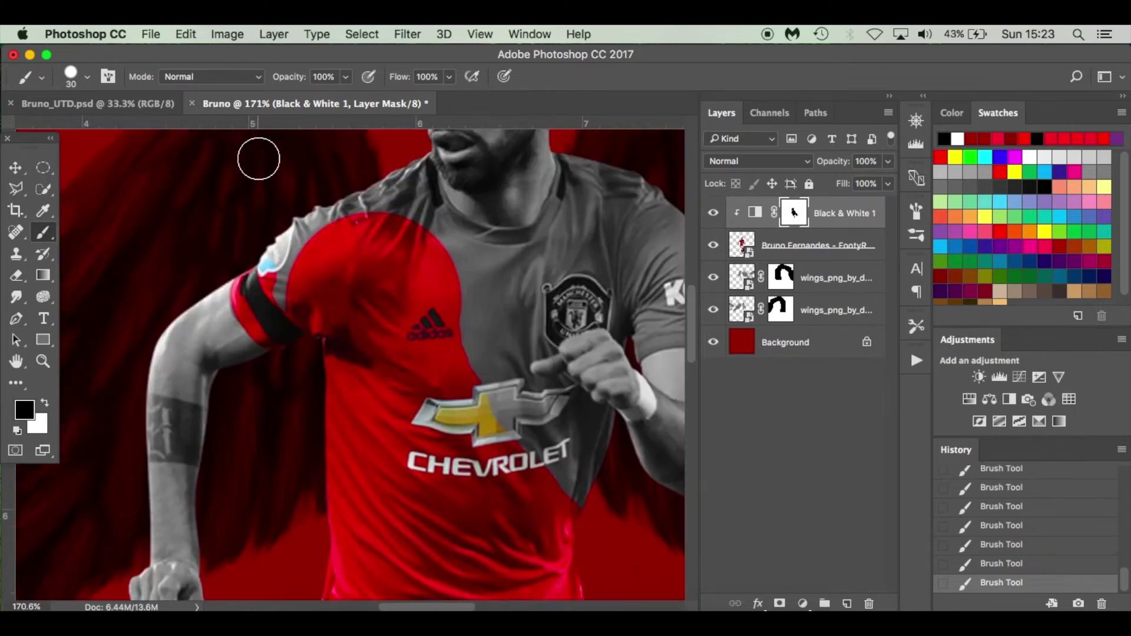
{"action": "mouse_move", "coordinate": [306, 334]}
{"action": "left_mouse_down"}
{"action": "mouse_move", "coordinate": [273, 299]}
{"action": "mouse_move", "coordinate": [424, 207]}
{"action": "mouse_move", "coordinate": [447, 263]}
{"action": "mouse_move", "coordinate": [475, 286]}
{"action": "mouse_move", "coordinate": [568, 263]}
{"action": "mouse_move", "coordinate": [595, 188]}
{"action": "mouse_move", "coordinate": [346, 371]}
{"action": "mouse_move", "coordinate": [429, 309]}
{"action": "mouse_move", "coordinate": [560, 342]}
{"action": "left_mouse_up"}
Step: Restore the remaining shirt colour around the club badge, front sleeve and fist with a finer brush, down to 9 px, on the mask
{"action": "scroll", "coordinate": [612, 216], "scroll_direction": "right", "scroll_amount": 5}
{"action": "scroll", "coordinate": [612, 216], "scroll_direction": "down", "scroll_amount": 1}
{"action": "scroll", "coordinate": [538, 336], "scroll_direction": "up", "scroll_amount": 3}
{"action": "key", "text": "bracketleft"}
{"action": "key", "text": "bracketleft"}
{"action": "key", "text": "bracketleft"}
{"action": "left_click_drag", "start_coordinate": [493, 360], "coordinate": [389, 359]}
{"action": "mouse_move", "coordinate": [270, 352]}
{"action": "left_mouse_down"}
{"action": "mouse_move", "coordinate": [228, 391]}
{"action": "mouse_move", "coordinate": [246, 420]}
{"action": "mouse_move", "coordinate": [306, 425]}
{"action": "left_mouse_up"}
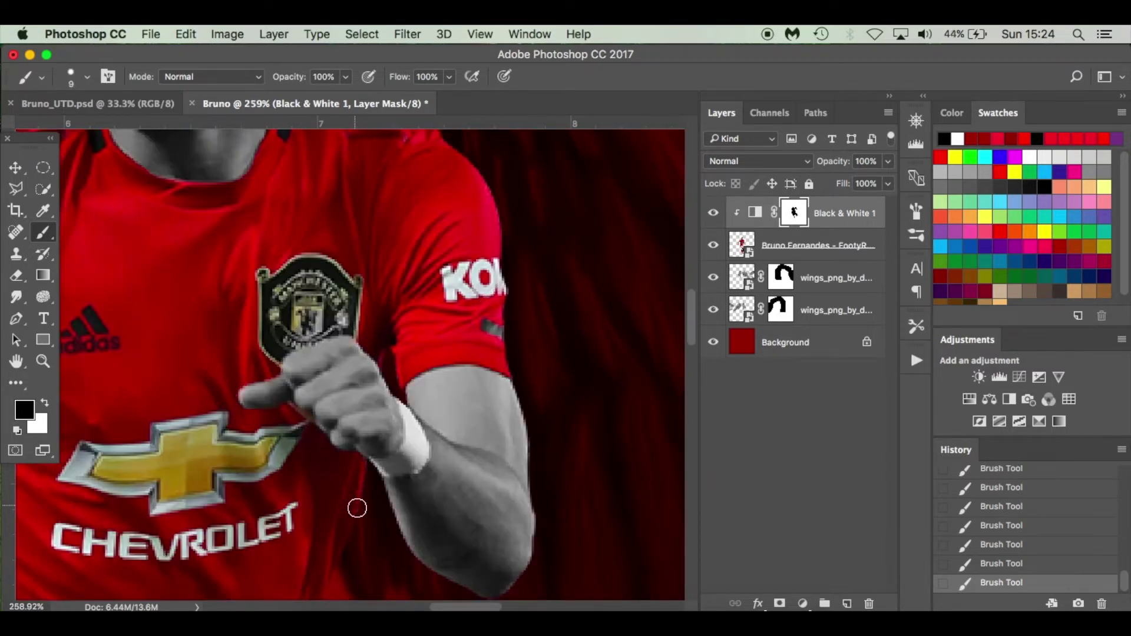
{"action": "key", "text": "x"}
{"action": "key", "text": "super+0"}
{"action": "key", "text": "v"}
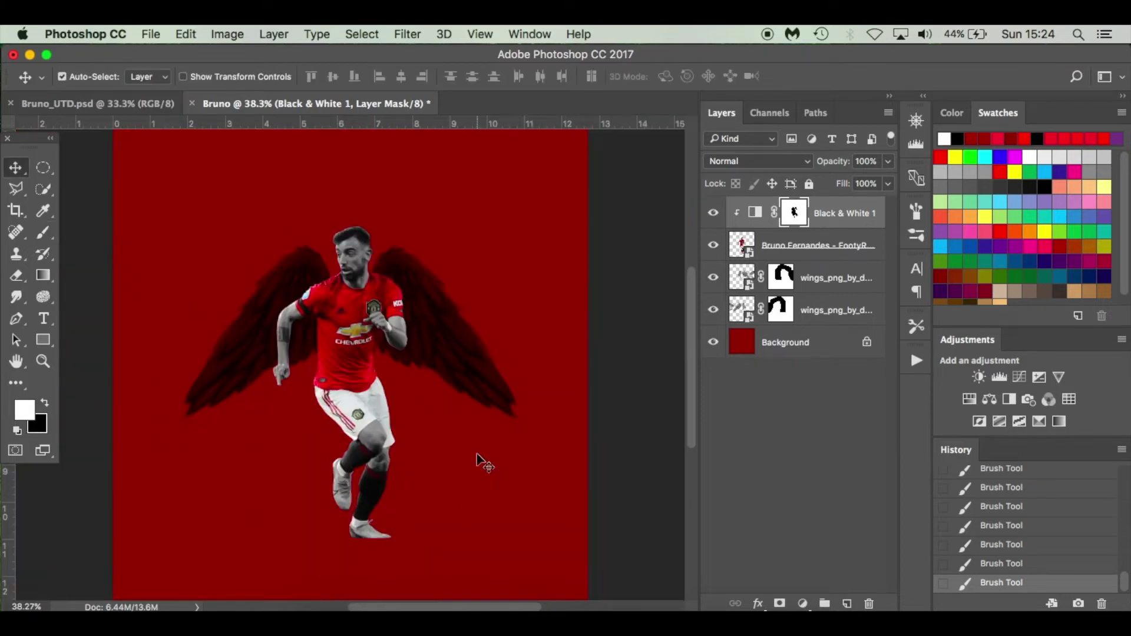
{"action": "scroll", "coordinate": [483, 462], "scroll_direction": "up", "scroll_amount": 3}
{"action": "scroll", "coordinate": [471, 460], "scroll_direction": "up", "scroll_amount": 2}
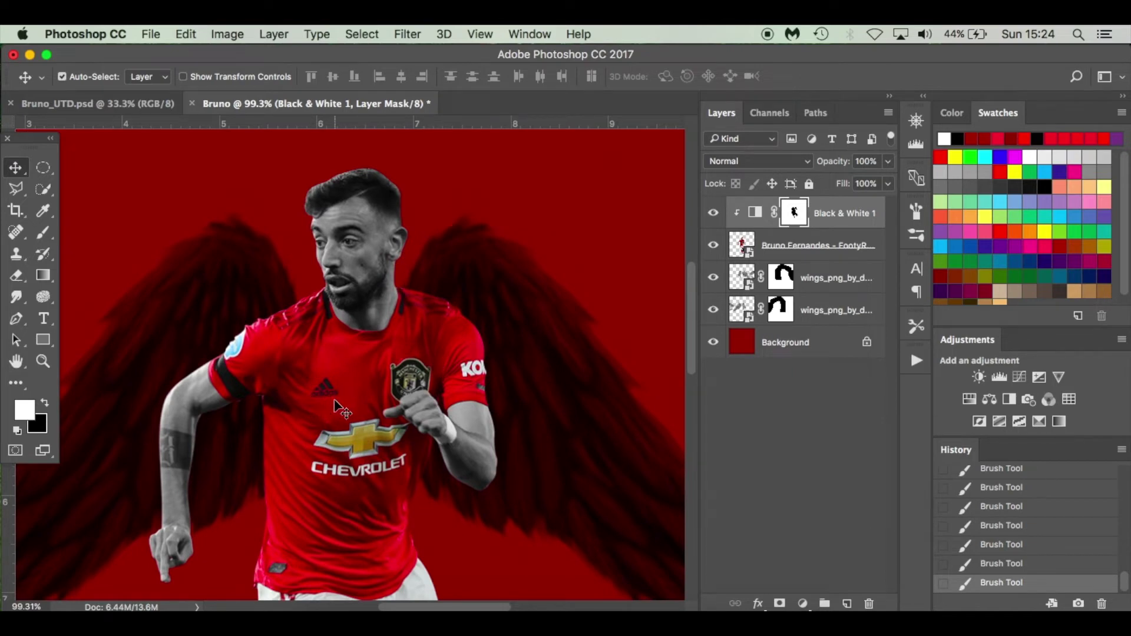
{"action": "key", "text": "x"}
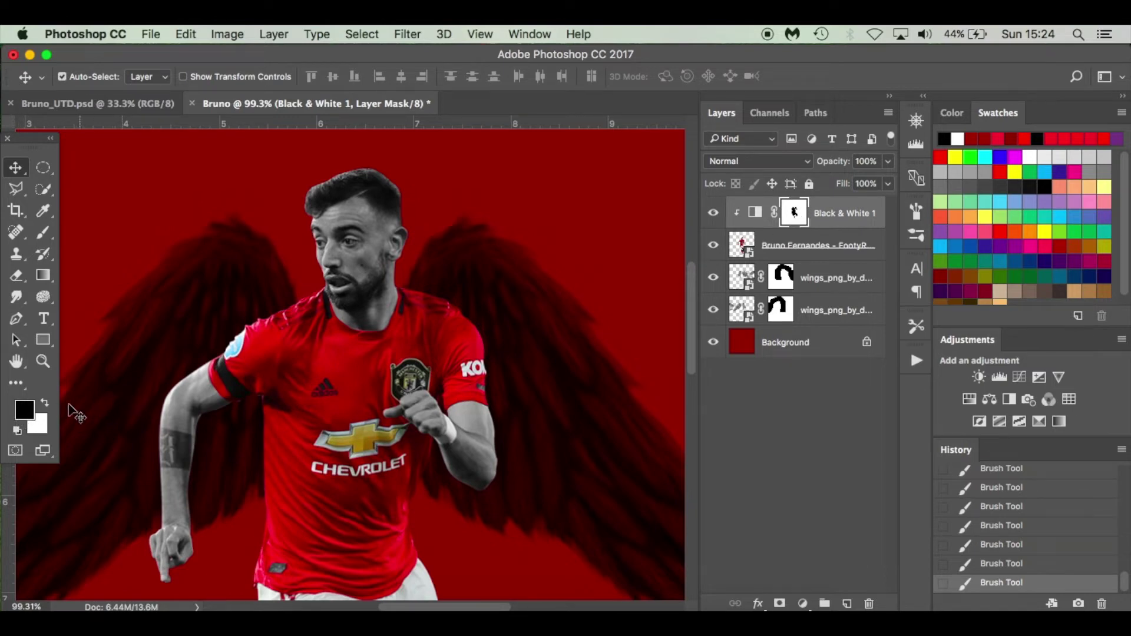
Step: Add a Curves adjustment layer clipped to the player, directly above the Bruno Fernandes layer and below Black & White 1
{"action": "key", "text": "x"}
{"action": "key", "text": "x"}
{"action": "key", "text": "super+0"}
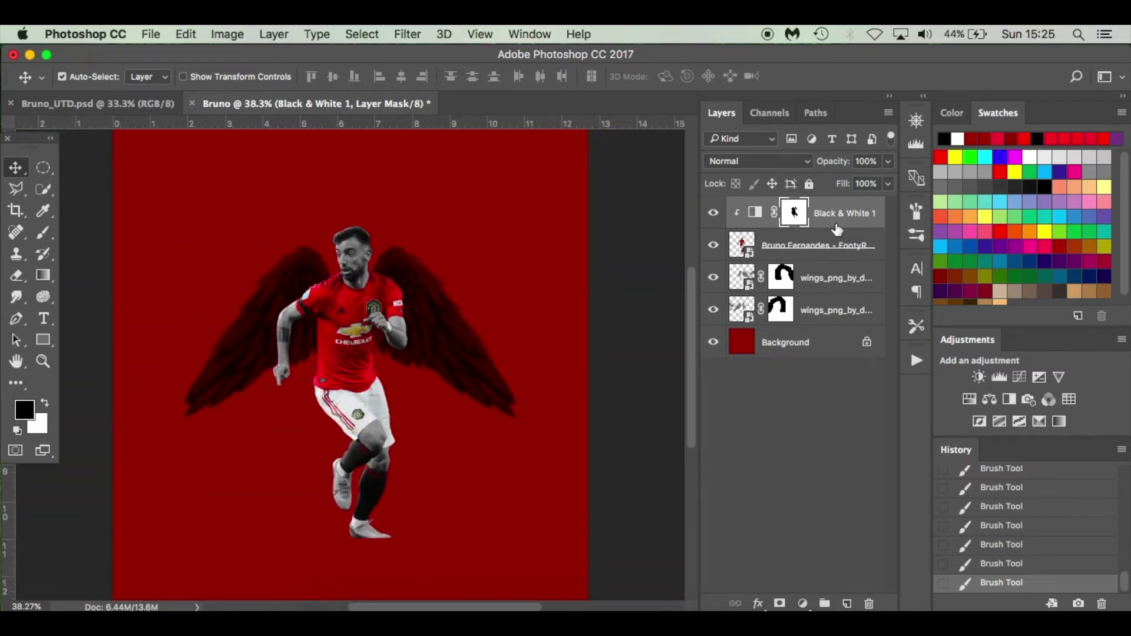
{"action": "left_click", "coordinate": [839, 244]}
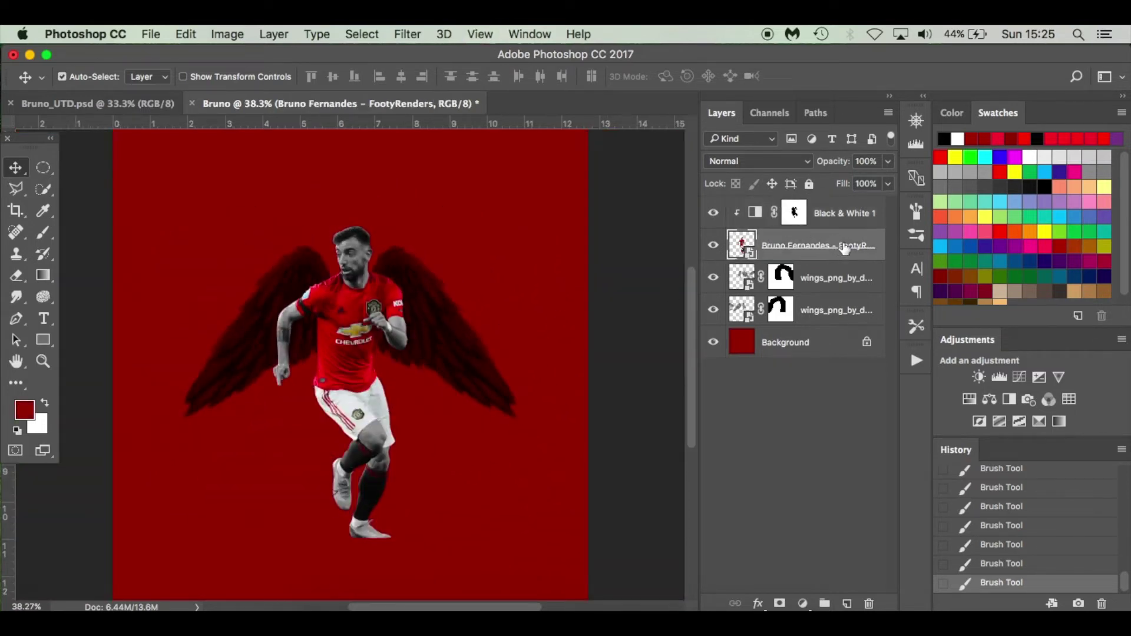
{"action": "left_click", "coordinate": [811, 607]}
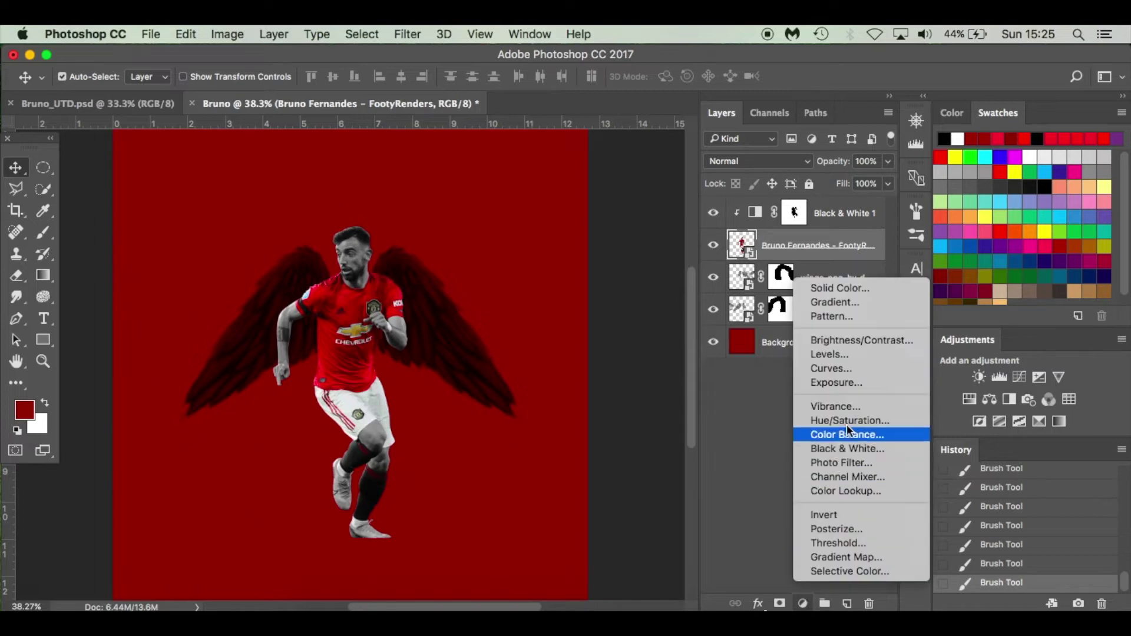
{"action": "left_click", "coordinate": [870, 366]}
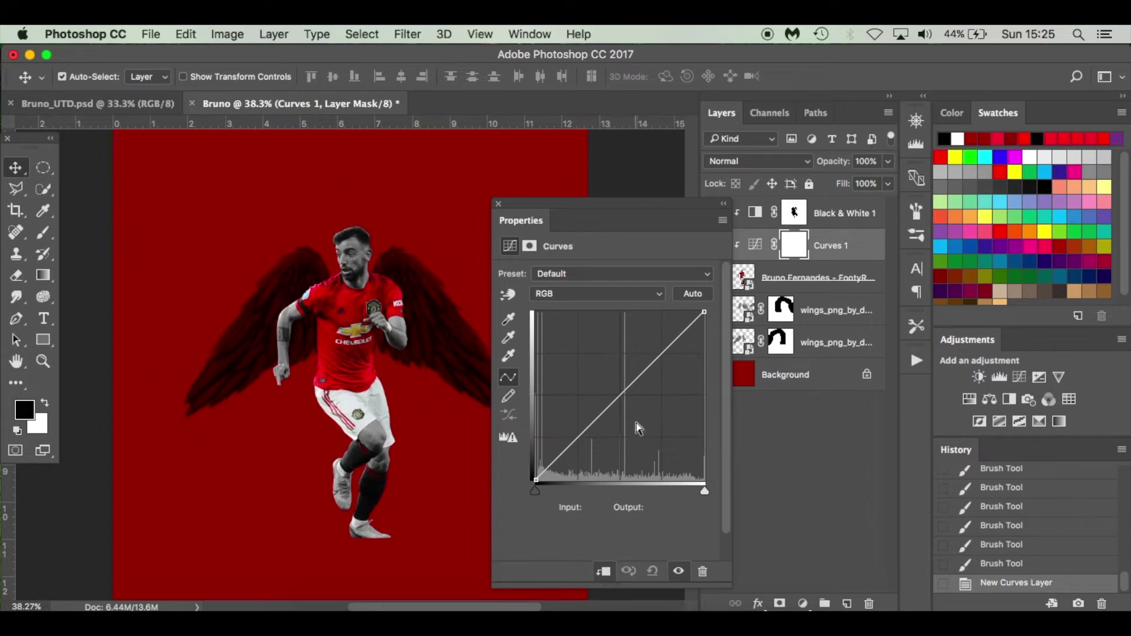
Step: Shape a contrast S-curve on the player with midtones 131 to 123, highlights raised, white point output 246 and shadows 73 to 53
{"action": "left_click", "coordinate": [622, 394]}
{"action": "left_click_drag", "start_coordinate": [622, 393], "coordinate": [622, 400]}
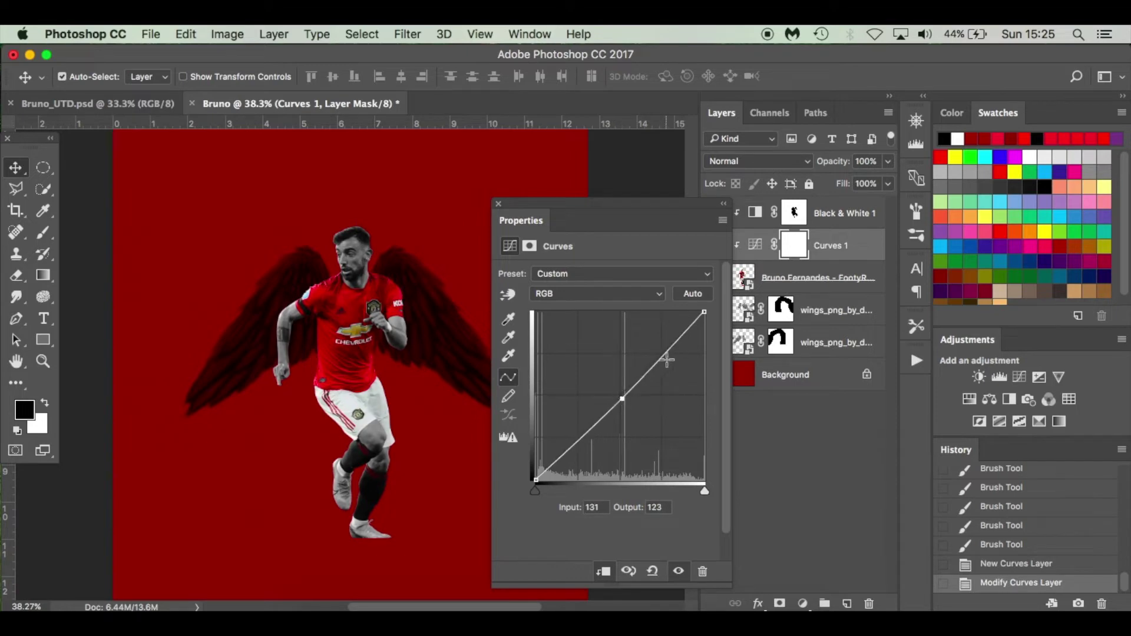
{"action": "left_click_drag", "start_coordinate": [664, 355], "coordinate": [662, 350]}
{"action": "left_click_drag", "start_coordinate": [707, 311], "coordinate": [704, 318]}
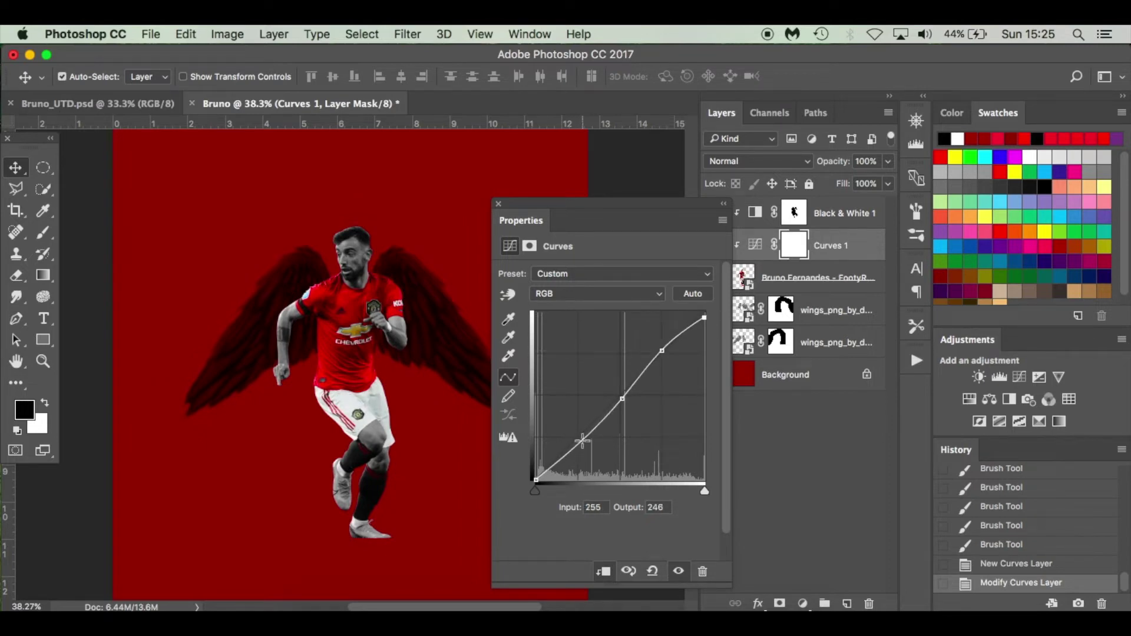
{"action": "left_click_drag", "start_coordinate": [582, 441], "coordinate": [584, 445]}
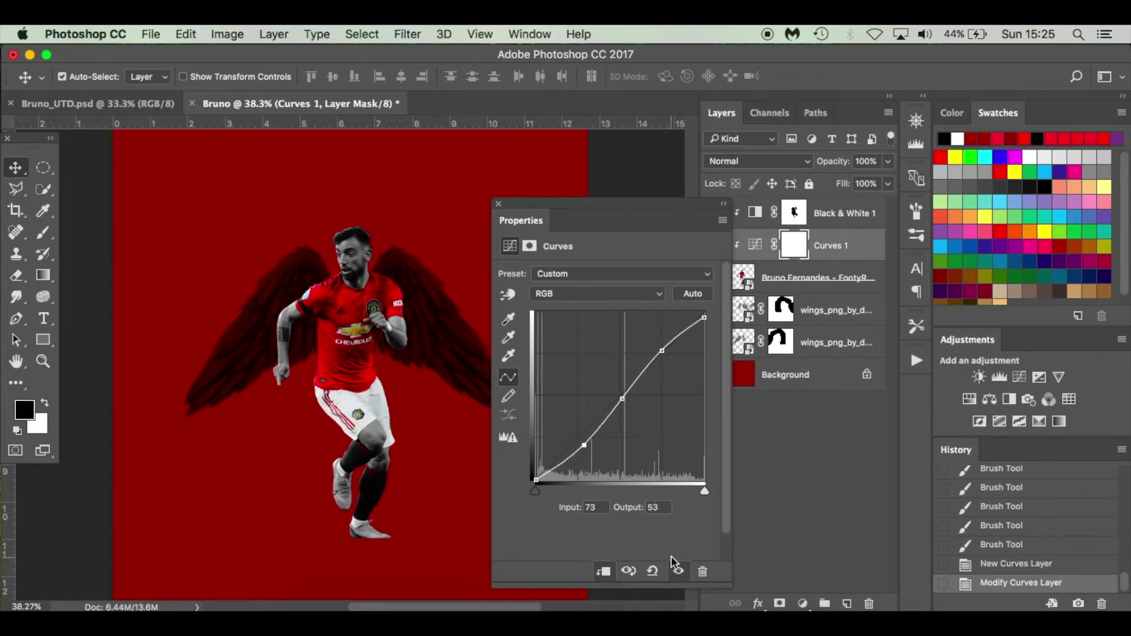
{"action": "left_click", "coordinate": [678, 573]}
{"action": "left_click", "coordinate": [678, 572]}
{"action": "left_click", "coordinate": [677, 573]}
{"action": "left_click", "coordinate": [677, 573]}
{"action": "left_click", "coordinate": [499, 204]}
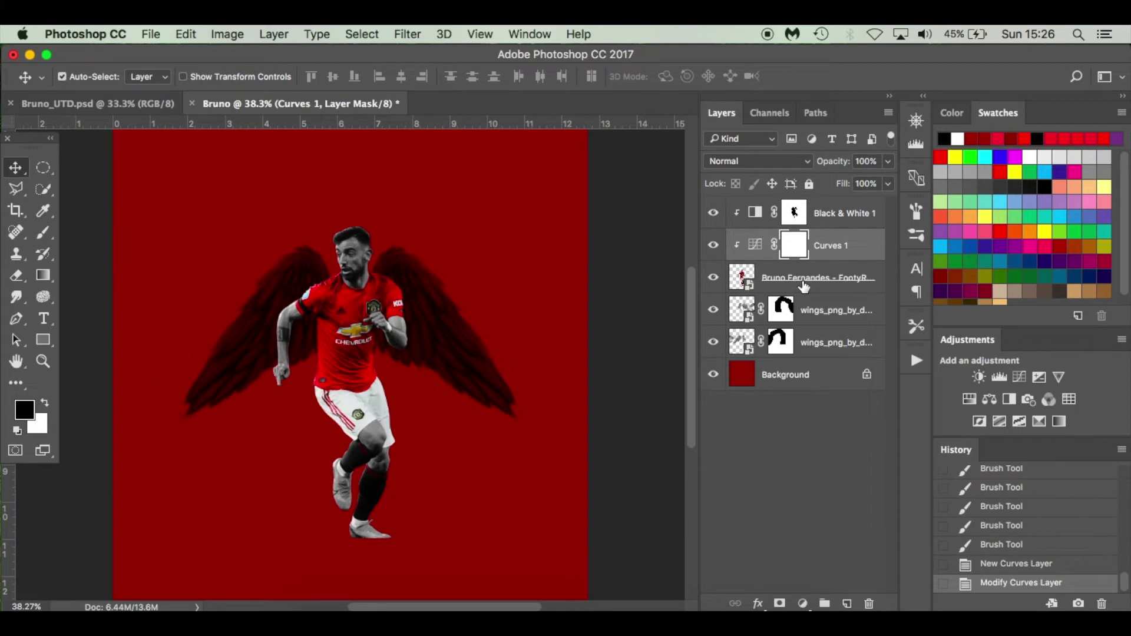
Step: Place the 2.jpg texture from Finder directly above the Background layer and scale it to about 51% so it covers the canvas
{"action": "left_click", "coordinate": [828, 378]}
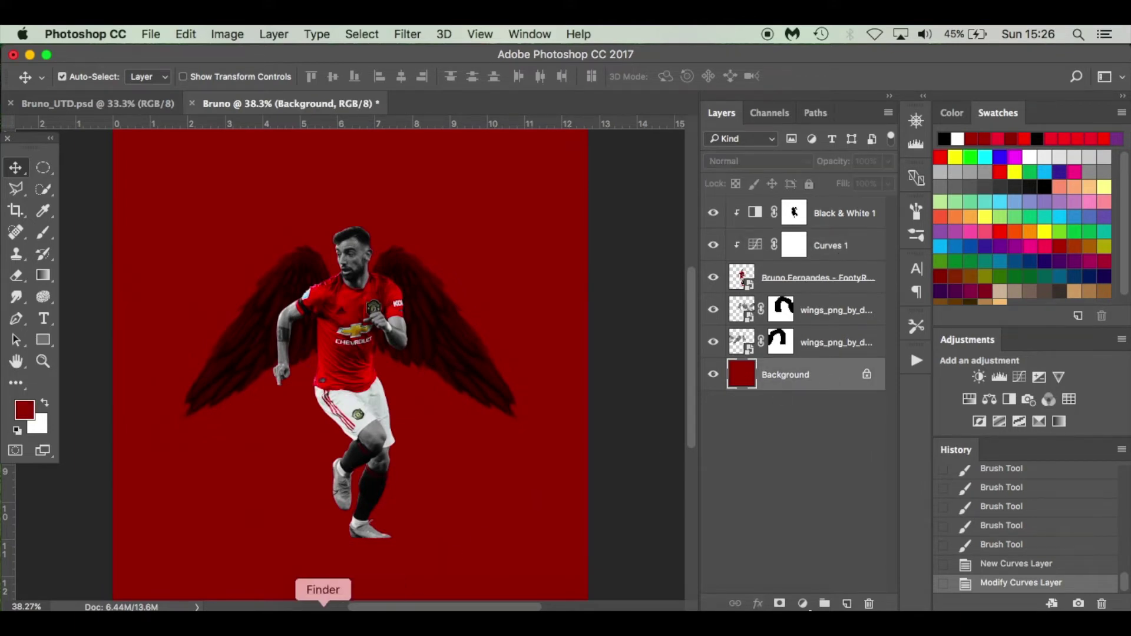
{"action": "left_click", "coordinate": [323, 616]}
{"action": "left_click", "coordinate": [415, 179]}
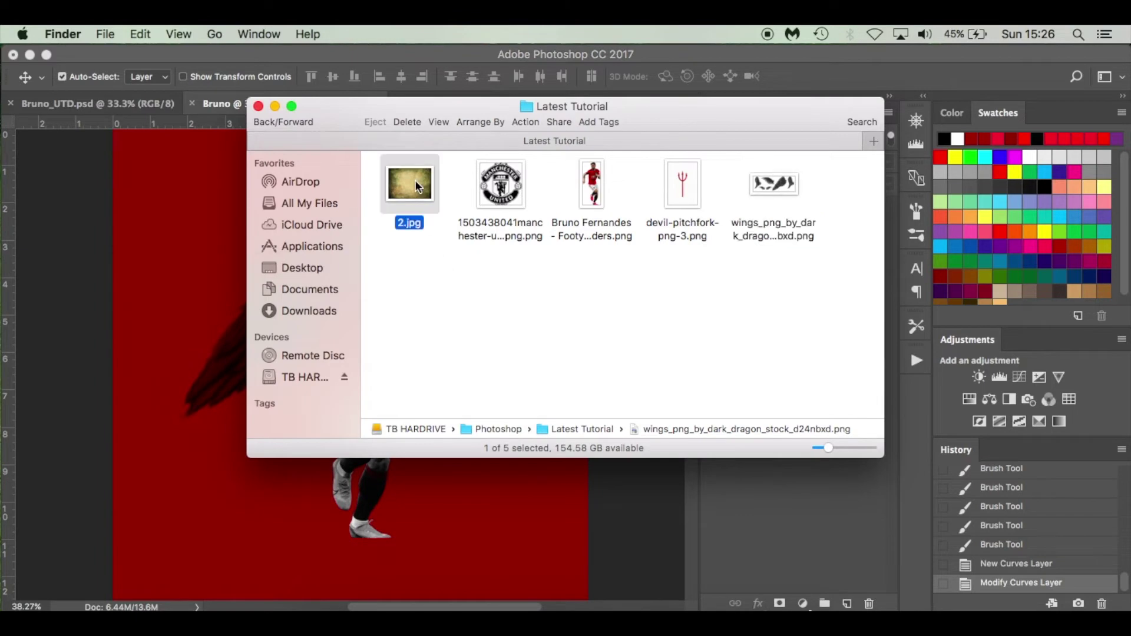
{"action": "left_click_drag", "start_coordinate": [415, 179], "coordinate": [194, 252]}
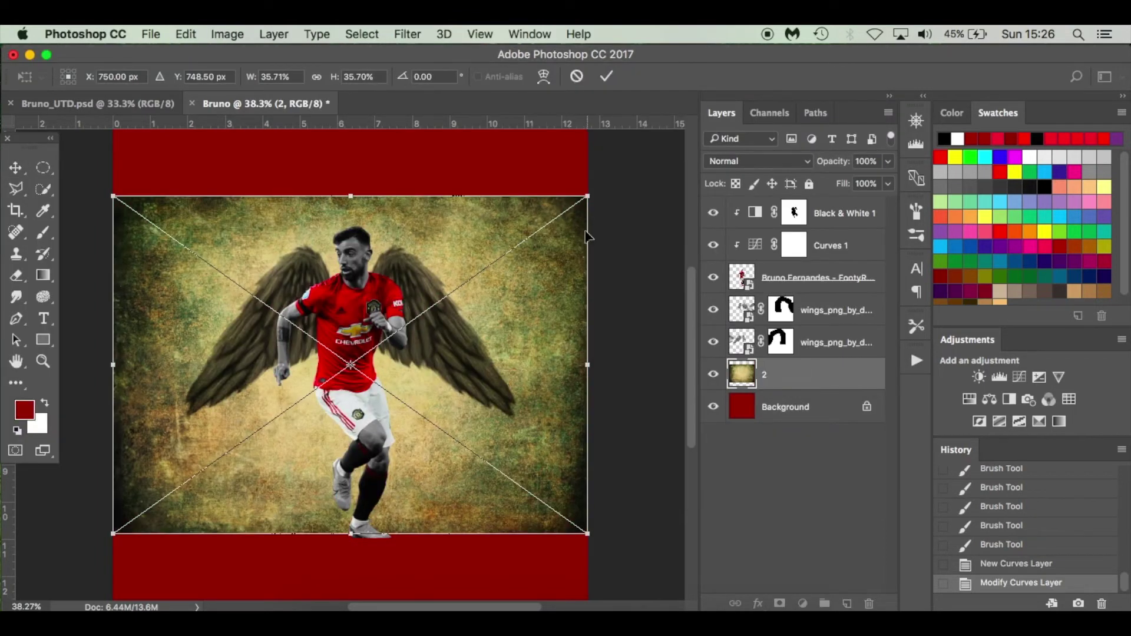
{"action": "left_click_drag", "start_coordinate": [587, 197], "coordinate": [633, 149]}
{"action": "key", "text": "super+minus"}
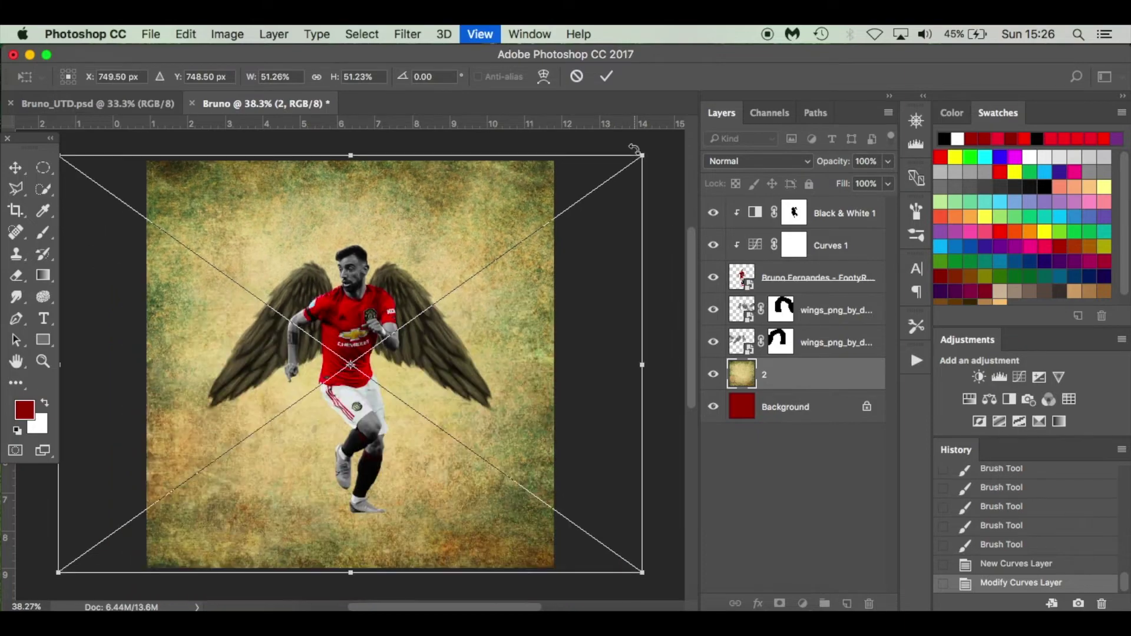
{"action": "key", "text": "super+minus"}
{"action": "key", "text": "Return"}
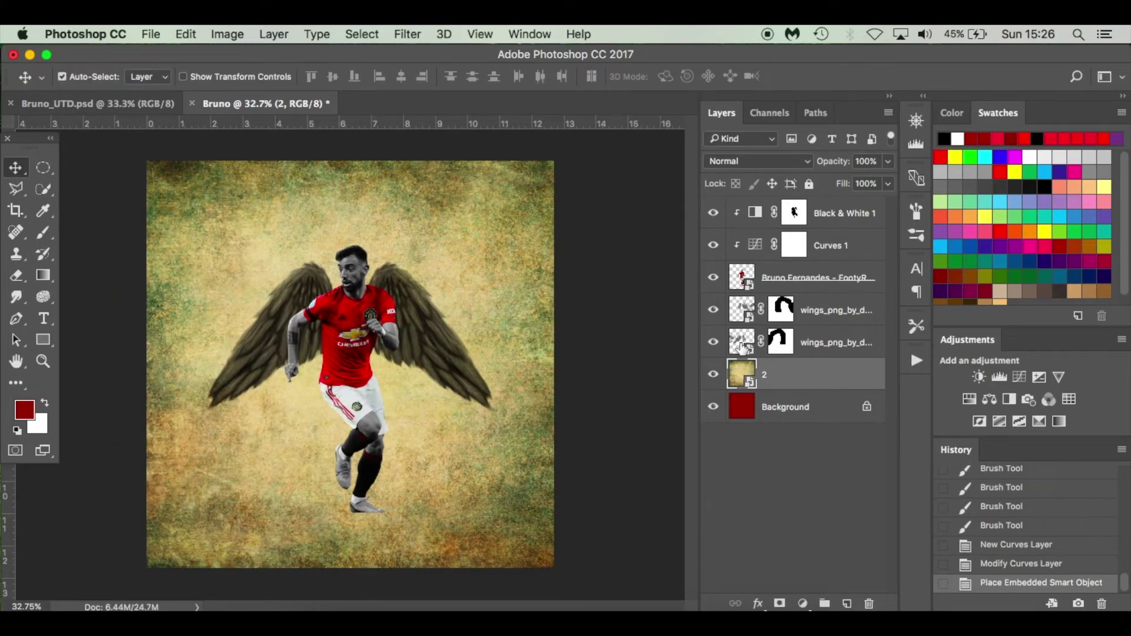
Step: Try Screen blending on the texture layer, settle on Overlay and reduce its opacity to 20%
{"action": "left_click", "coordinate": [777, 160]}
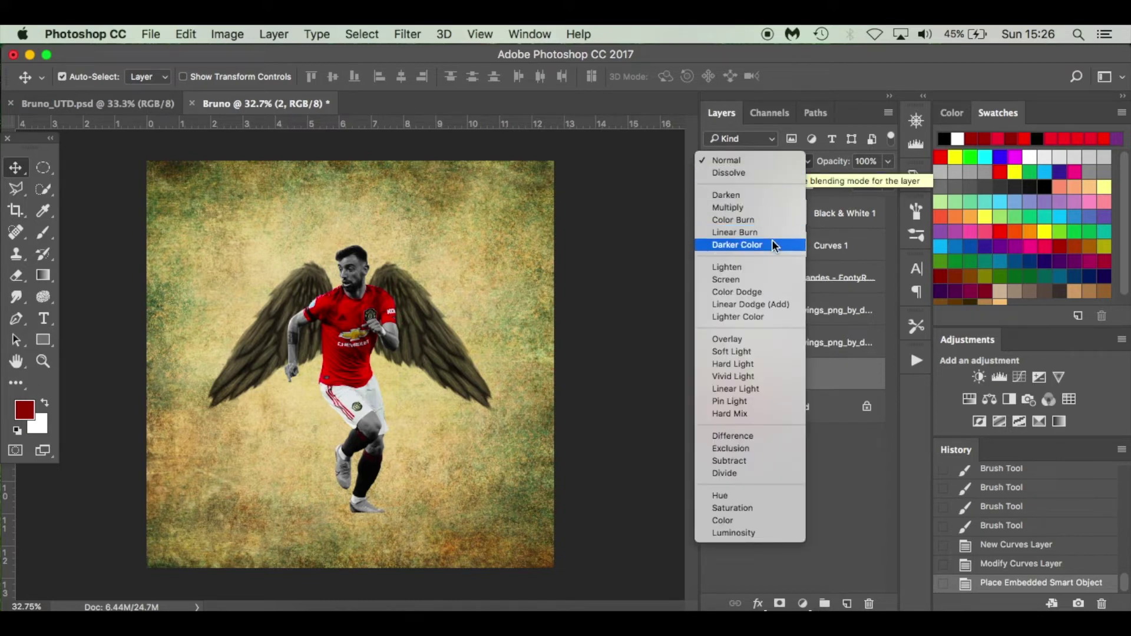
{"action": "left_click", "coordinate": [771, 279]}
{"action": "left_click", "coordinate": [766, 154]}
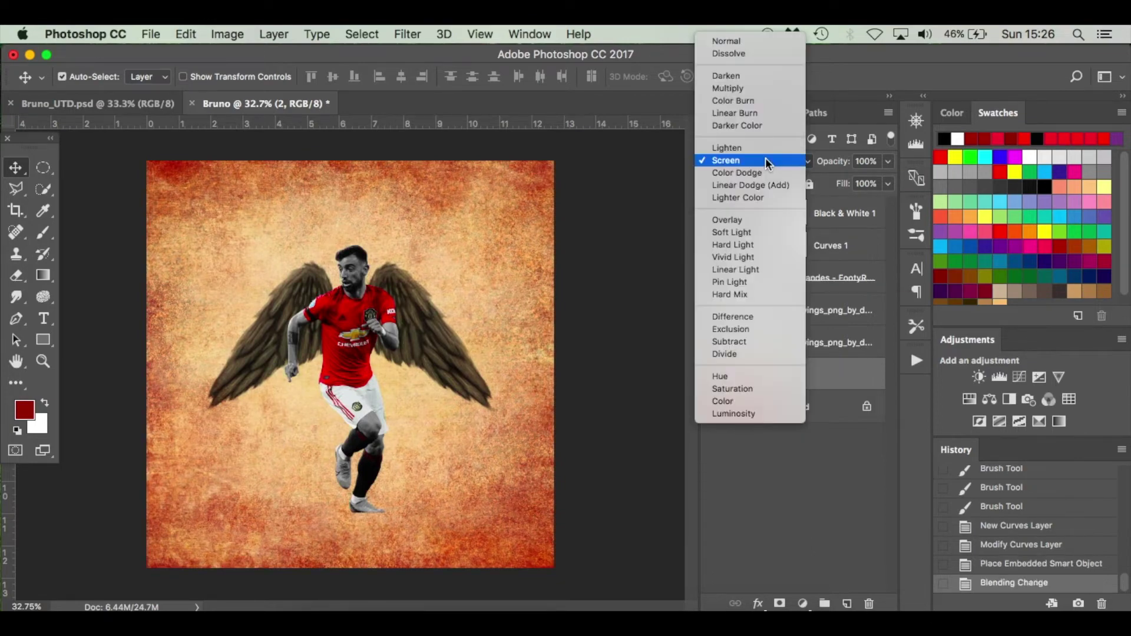
{"action": "left_click", "coordinate": [756, 219]}
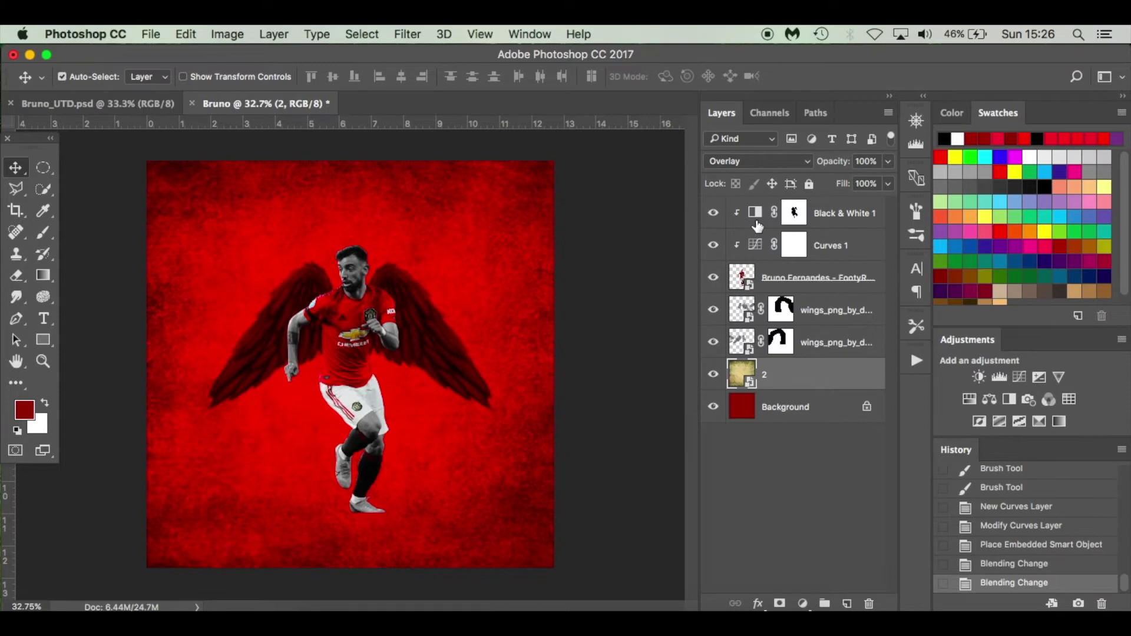
{"action": "left_click", "coordinate": [753, 161]}
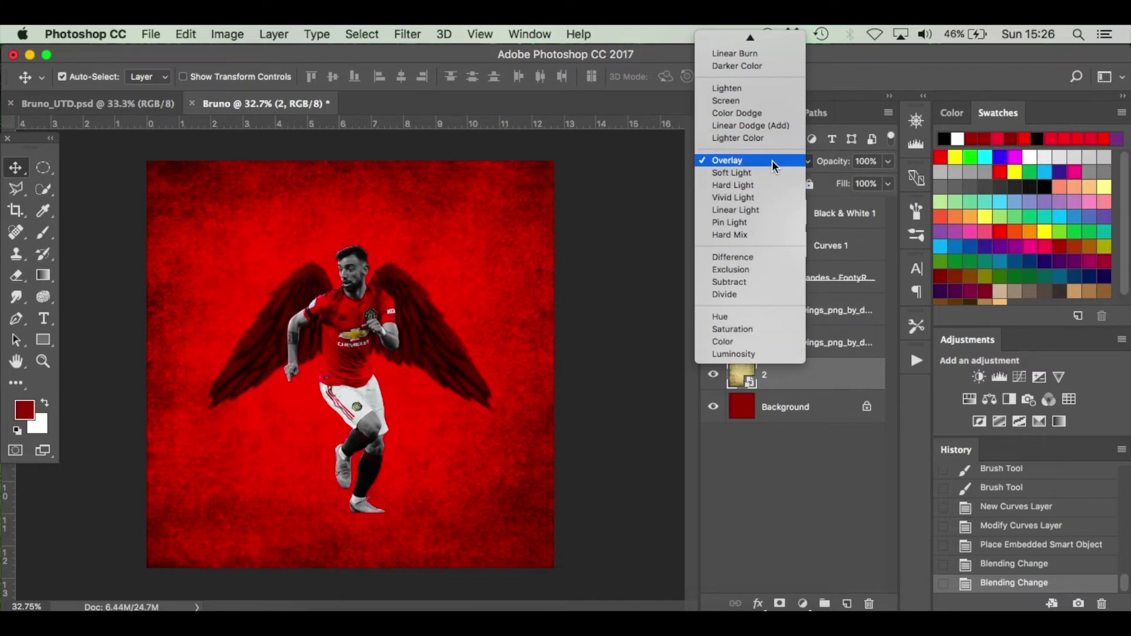
{"action": "left_click", "coordinate": [772, 160]}
{"action": "mouse_move", "coordinate": [837, 168]}
{"action": "left_mouse_down"}
{"action": "mouse_move", "coordinate": [762, 171]}
{"action": "mouse_move", "coordinate": [837, 167]}
{"action": "mouse_move", "coordinate": [827, 168]}
{"action": "left_mouse_up"}
Step: Check the TEXTURE layer's settings in Bruno_UTD.psd and set this texture's opacity to 100% and its fill to 20%
{"action": "left_click", "coordinate": [150, 105]}
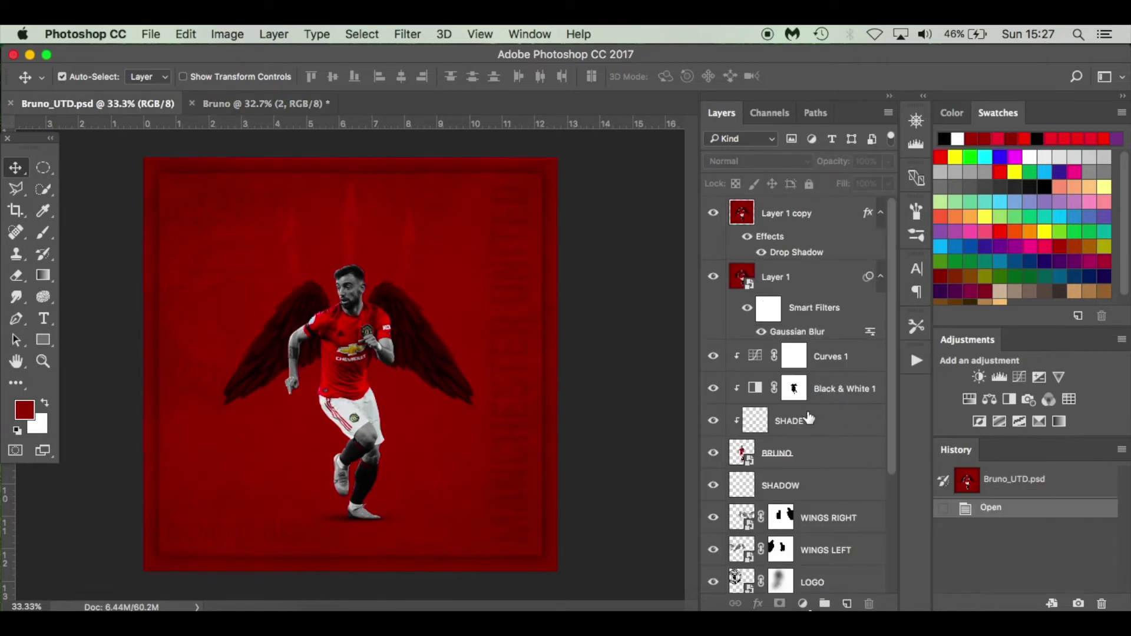
{"action": "scroll", "coordinate": [809, 418], "scroll_direction": "down", "scroll_amount": 5}
{"action": "left_click", "coordinate": [803, 480]}
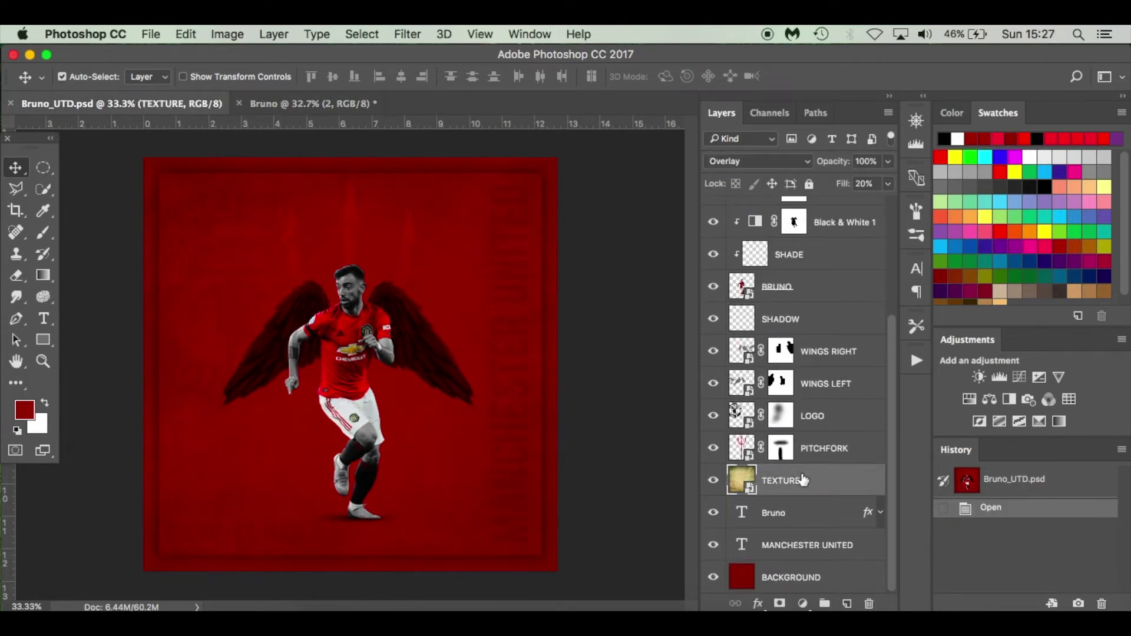
{"action": "left_click", "coordinate": [356, 106]}
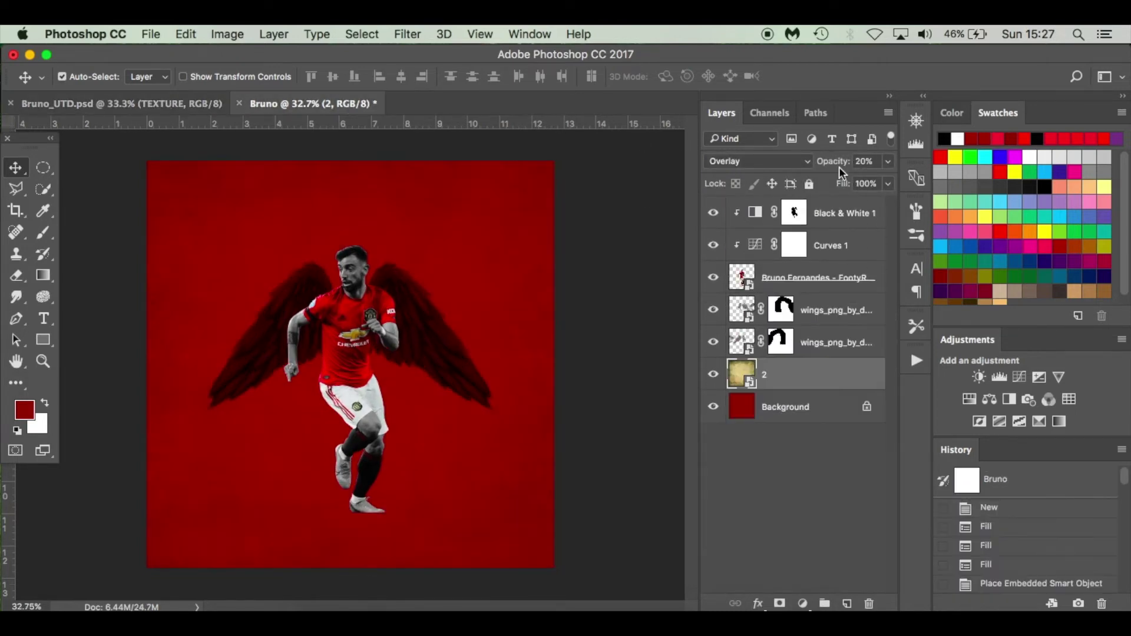
{"action": "left_click_drag", "start_coordinate": [839, 167], "coordinate": [775, 187]}
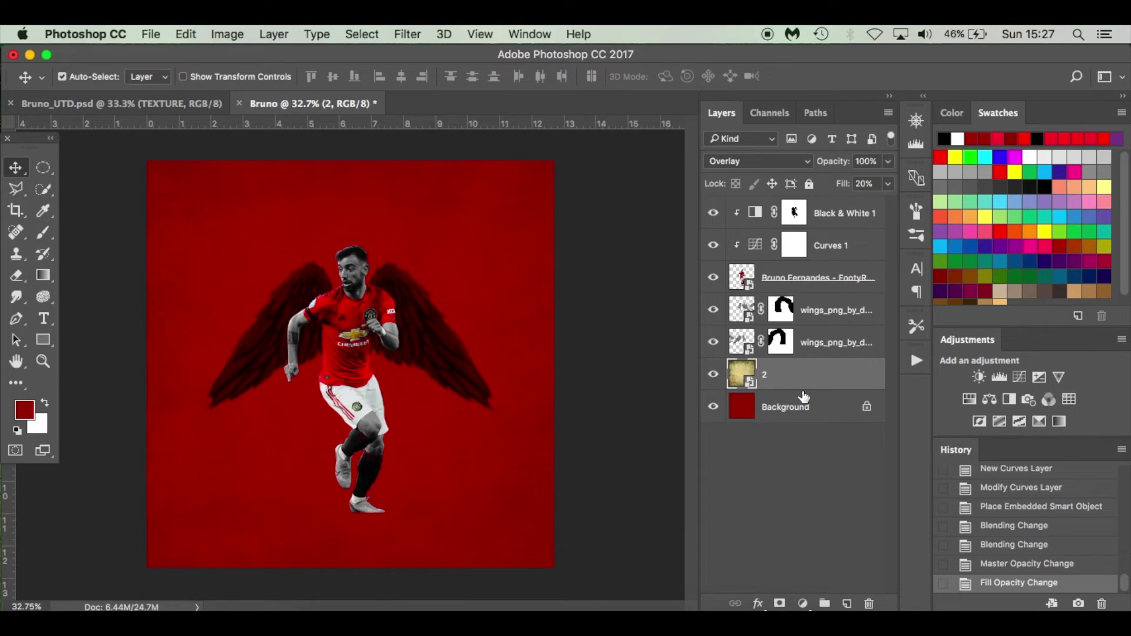
Step: Place the Manchester United logo PNG above the texture, scale it to about 35% and move it into the poster's upper-left corner
{"action": "left_click", "coordinate": [320, 606]}
{"action": "left_click_drag", "start_coordinate": [517, 197], "coordinate": [214, 301]}
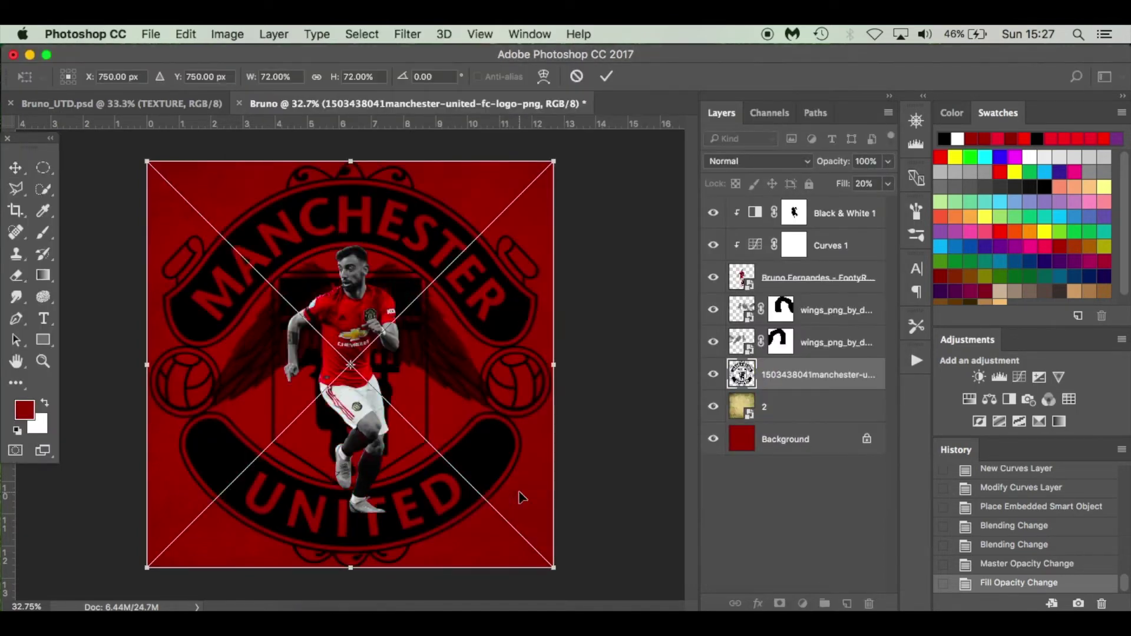
{"action": "left_click_drag", "start_coordinate": [553, 569], "coordinate": [450, 465]}
{"action": "left_click_drag", "start_coordinate": [435, 422], "coordinate": [298, 317]}
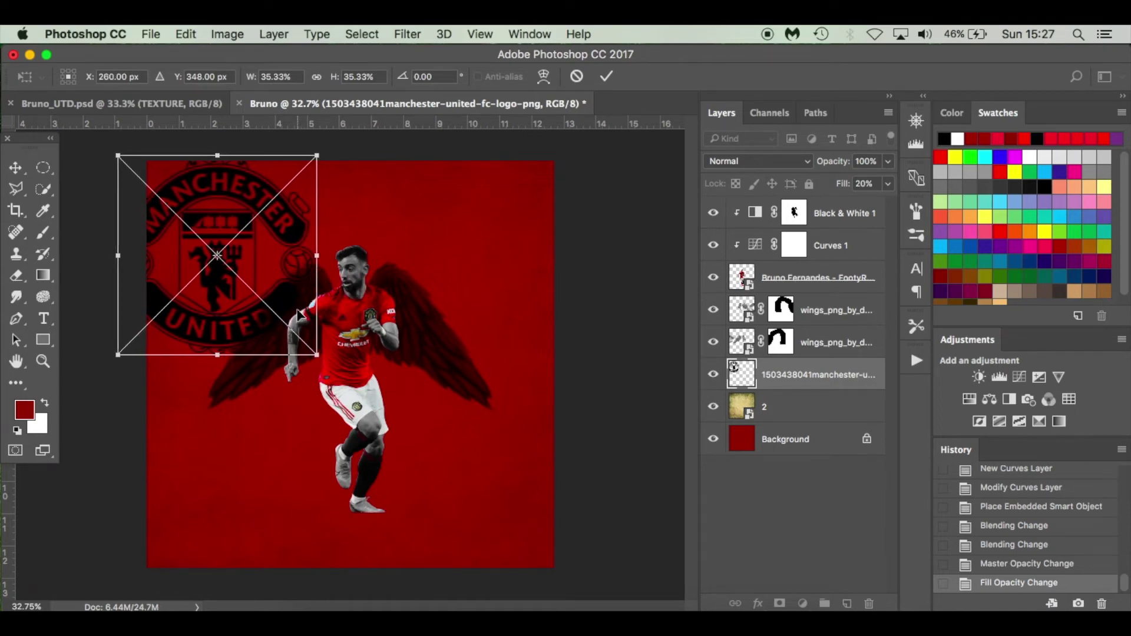
{"action": "key", "text": "Return"}
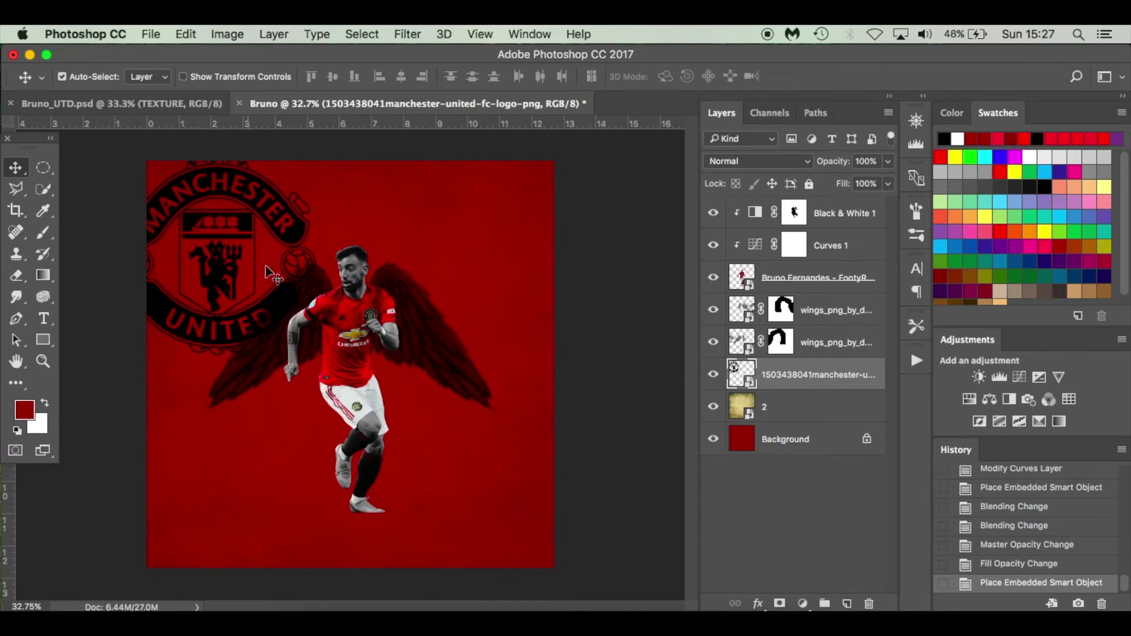
Step: Compare with the LOGO layer in Bruno_UTD.psd and set the club logo layer to 100% opacity and 10% fill
{"action": "left_click_drag", "start_coordinate": [836, 167], "coordinate": [774, 167]}
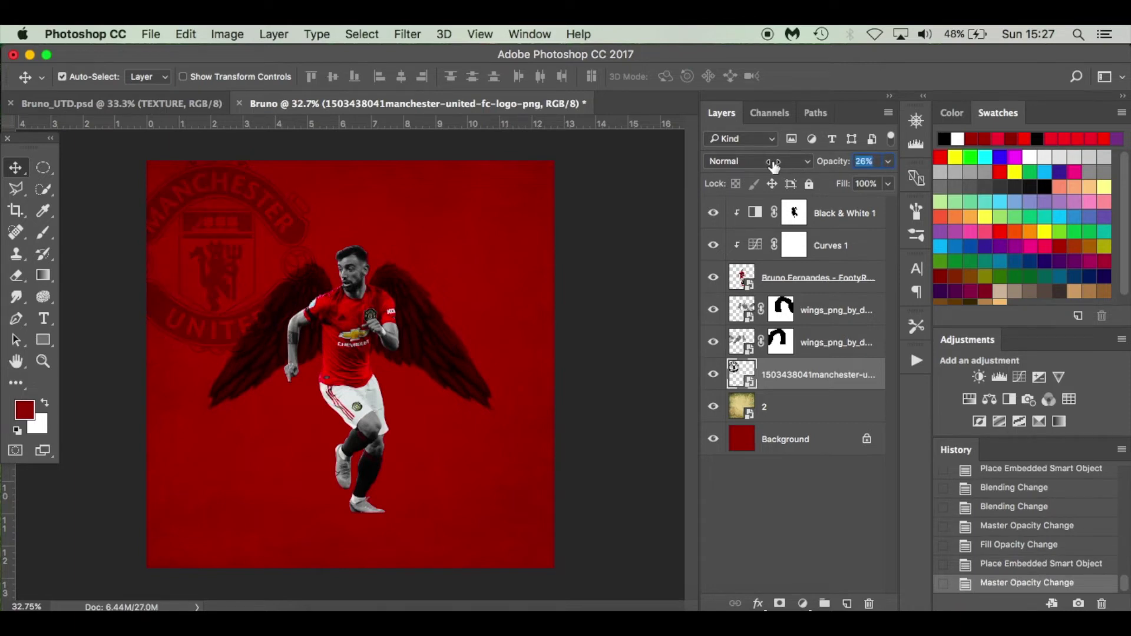
{"action": "left_click", "coordinate": [121, 104]}
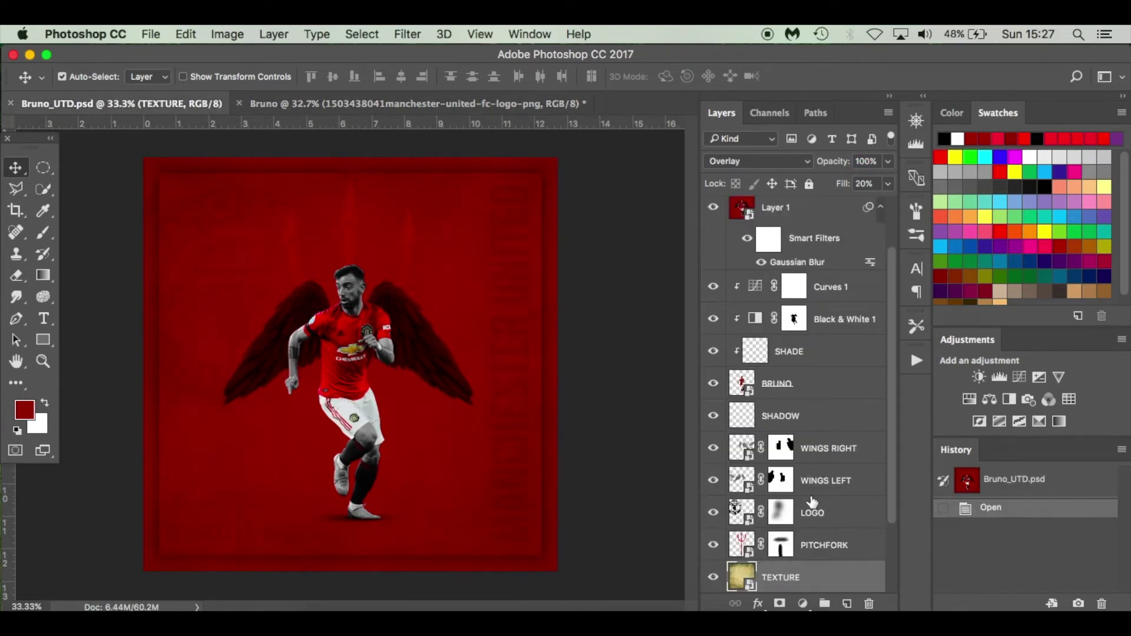
{"action": "scroll", "coordinate": [810, 501], "scroll_direction": "down", "scroll_amount": 3}
{"action": "left_click", "coordinate": [829, 426]}
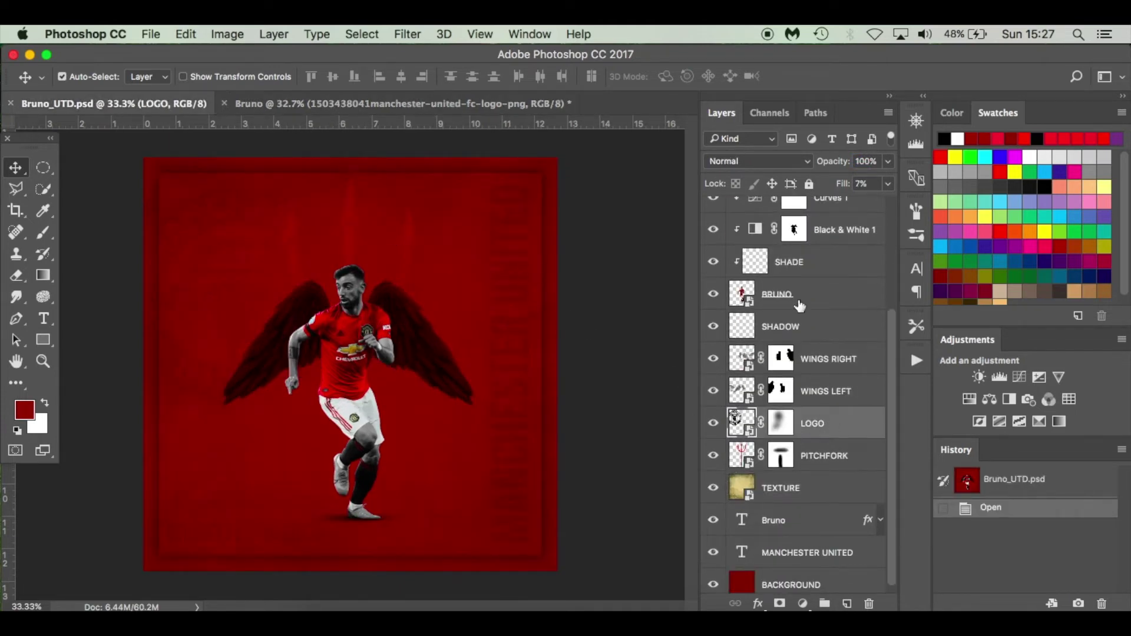
{"action": "left_click", "coordinate": [372, 103]}
{"action": "left_click_drag", "start_coordinate": [834, 165], "coordinate": [765, 189]}
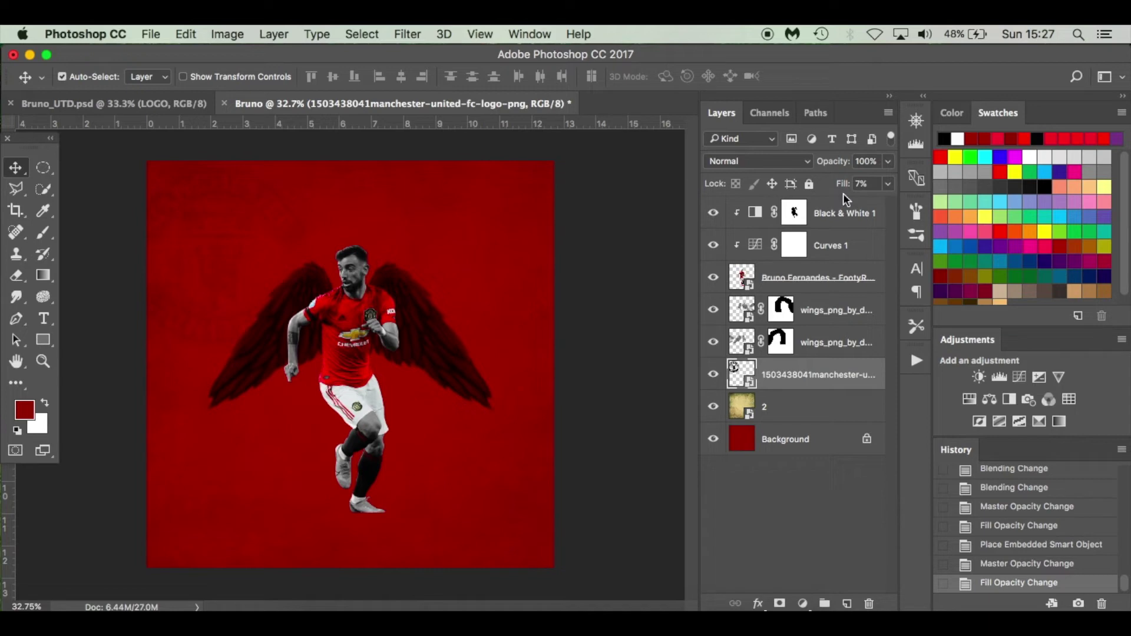
{"action": "left_click_drag", "start_coordinate": [842, 188], "coordinate": [844, 188]}
{"action": "key", "text": "Return"}
Step: Add a layer mask to the club logo layer and set up a soft round brush at 400 px with 22% flow
{"action": "left_click", "coordinate": [780, 604]}
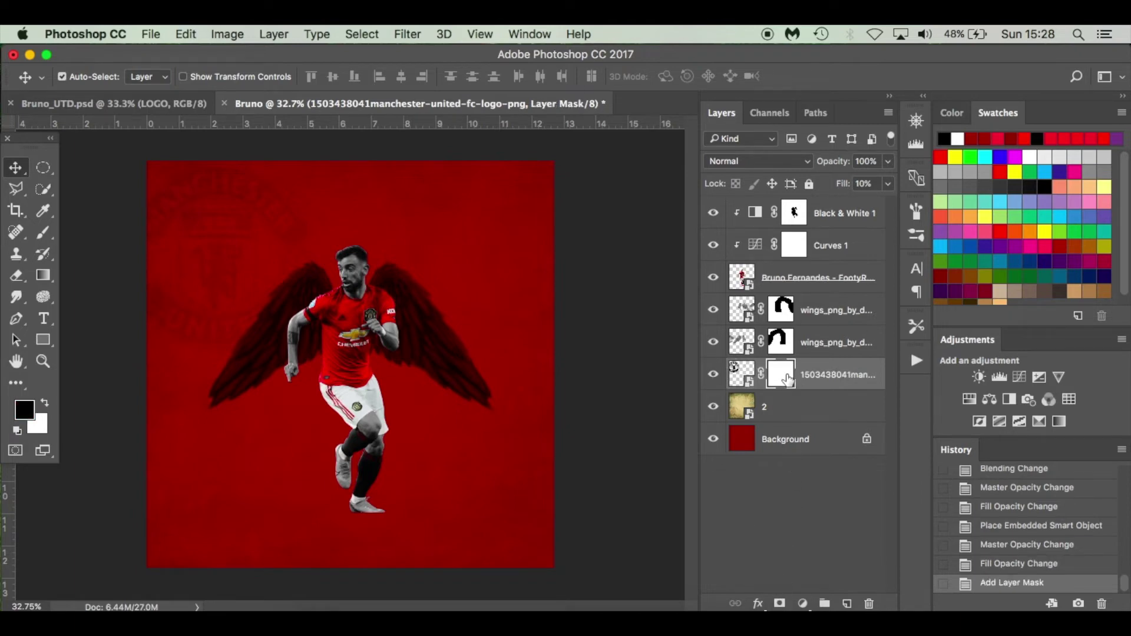
{"action": "key", "text": "b"}
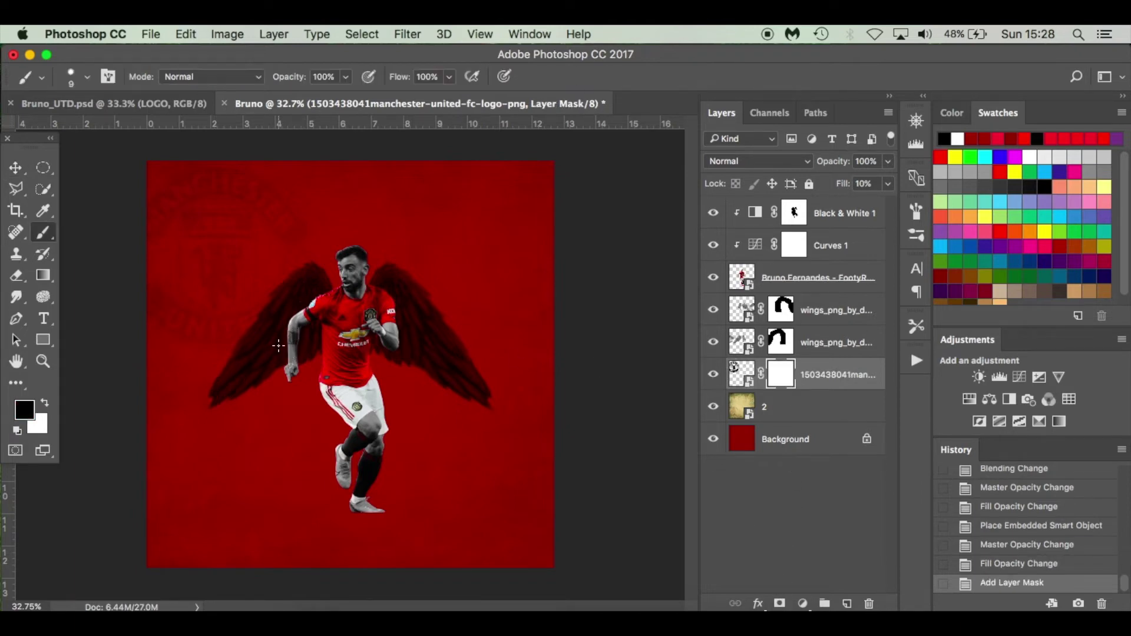
{"action": "right_click", "coordinate": [464, 225]}
{"action": "left_click", "coordinate": [498, 378]}
{"action": "left_click", "coordinate": [406, 249]}
{"action": "key", "text": "bracketright"}
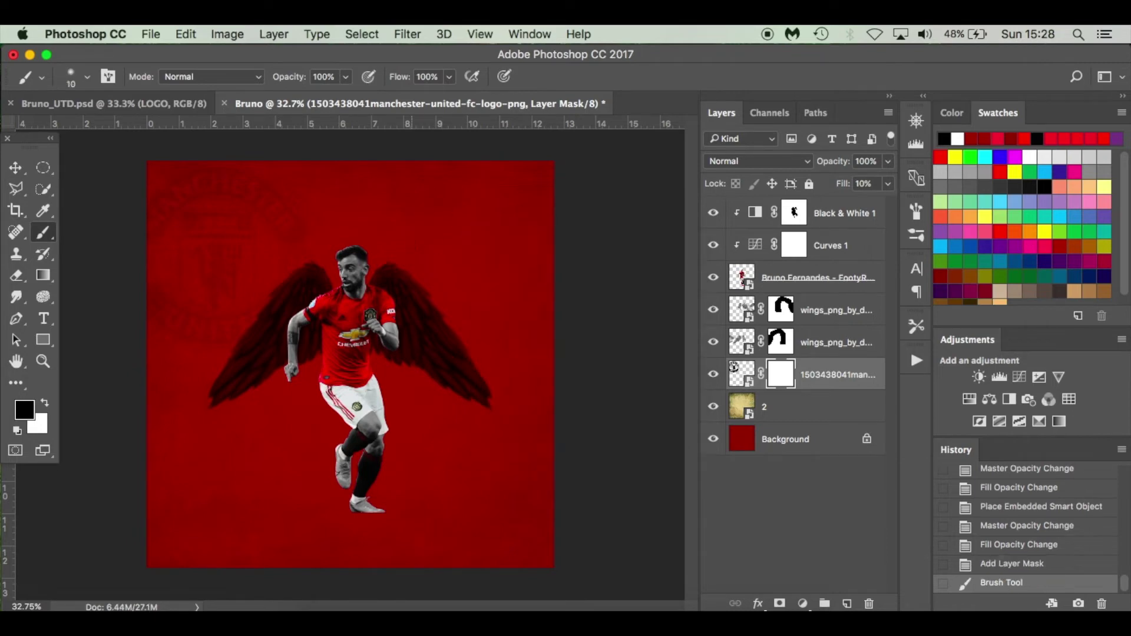
{"action": "key", "text": "bracketright"}
{"action": "key", "text": "bracketright"}
{"action": "key", "text": "bracketright"}
{"action": "key", "text": "bracketright"}
{"action": "key", "text": "bracketright"}
{"action": "key", "text": "bracketright"}
{"action": "key", "text": "bracketright"}
{"action": "key", "text": "bracketright"}
{"action": "key", "text": "bracketright"}
{"action": "left_click_drag", "start_coordinate": [400, 77], "coordinate": [333, 77]}
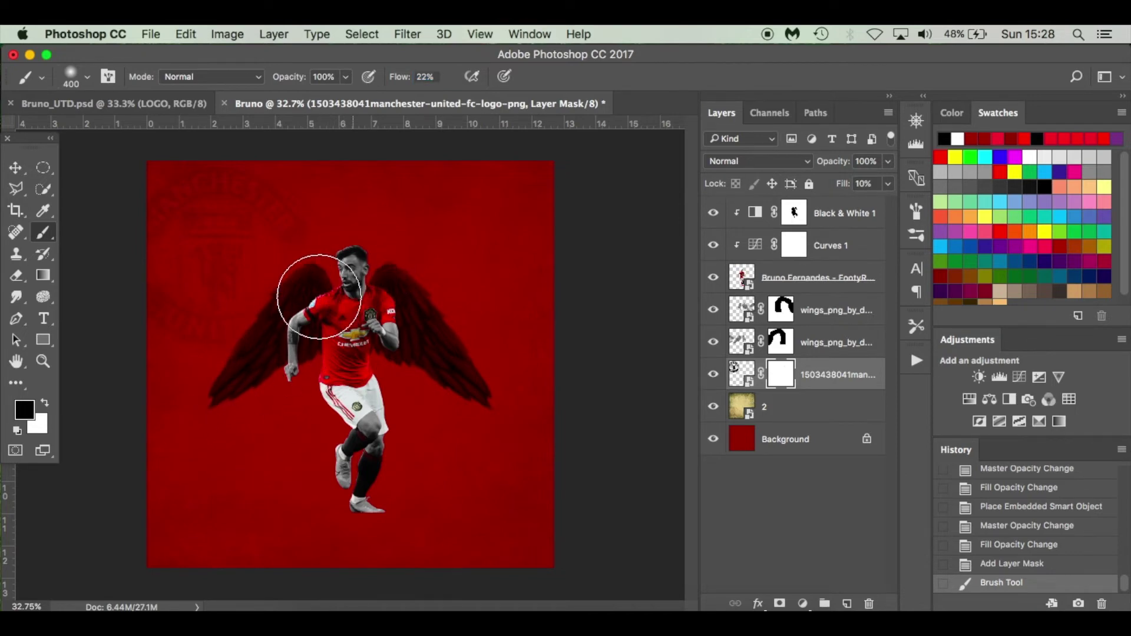
Step: Undo the test dab, lower the brush flow to 5% and paint black on the mask to fade the logo's lower part
{"action": "left_click", "coordinate": [444, 200]}
{"action": "key", "text": "ctrl+z"}
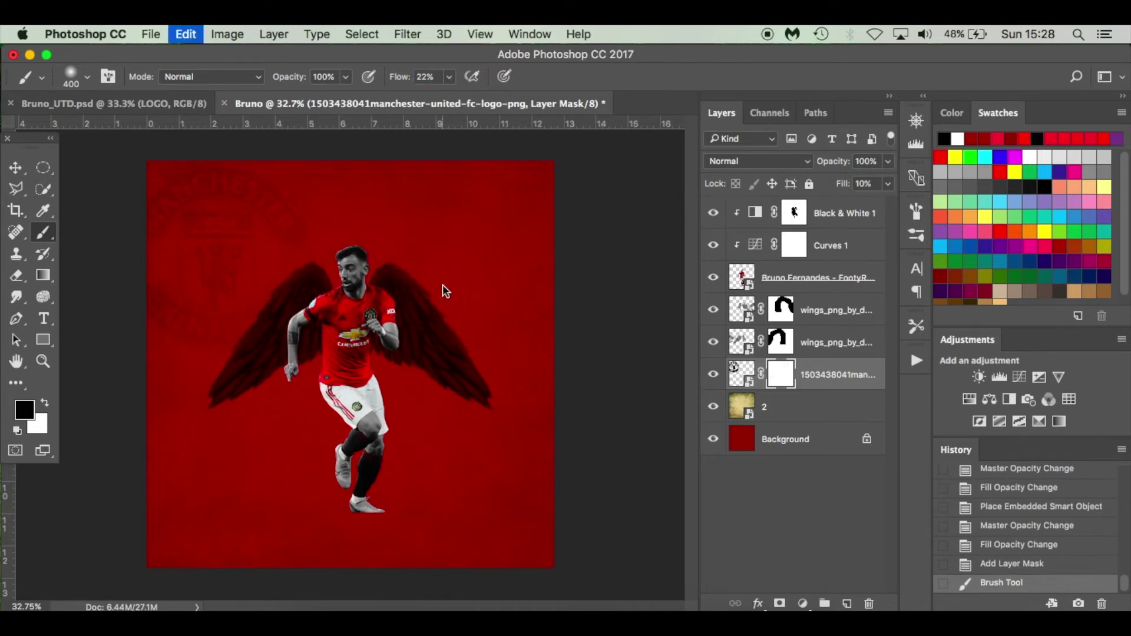
{"action": "left_click_drag", "start_coordinate": [402, 83], "coordinate": [386, 77]}
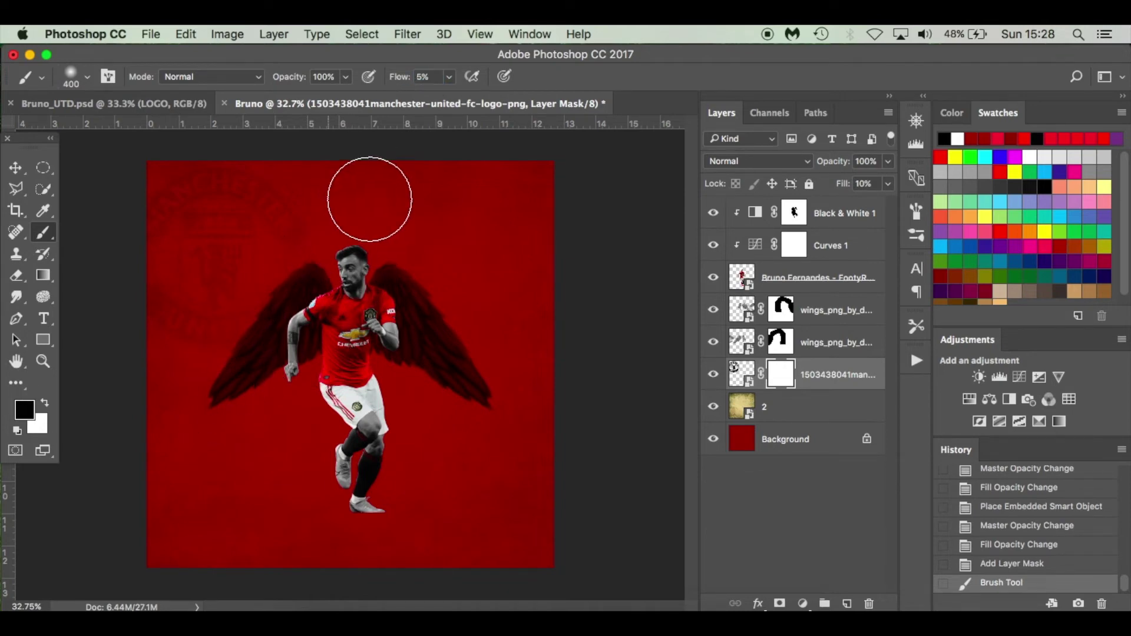
{"action": "mouse_move", "coordinate": [269, 346]}
{"action": "left_mouse_down"}
{"action": "mouse_move", "coordinate": [213, 425]}
{"action": "mouse_move", "coordinate": [321, 238]}
{"action": "mouse_move", "coordinate": [169, 396]}
{"action": "mouse_move", "coordinate": [310, 209]}
{"action": "mouse_move", "coordinate": [136, 393]}
{"action": "left_mouse_up"}
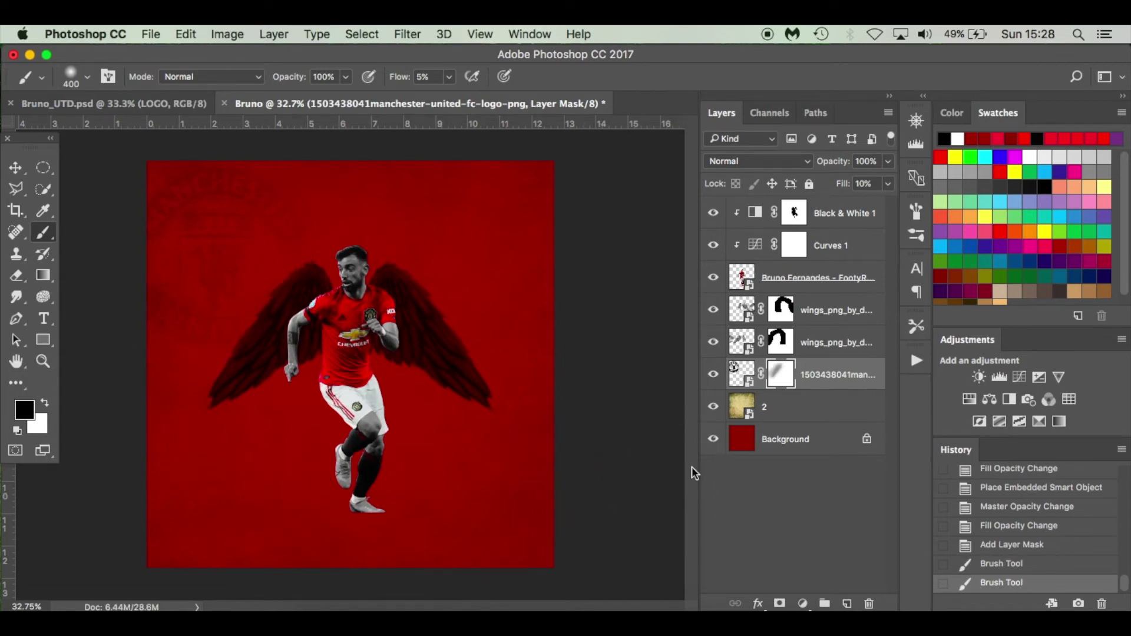
Step: Place the devil-pitchfork-png-3 image above the club logo layer, enlarge it slightly and position its prongs above the player's head
{"action": "key", "text": "v"}
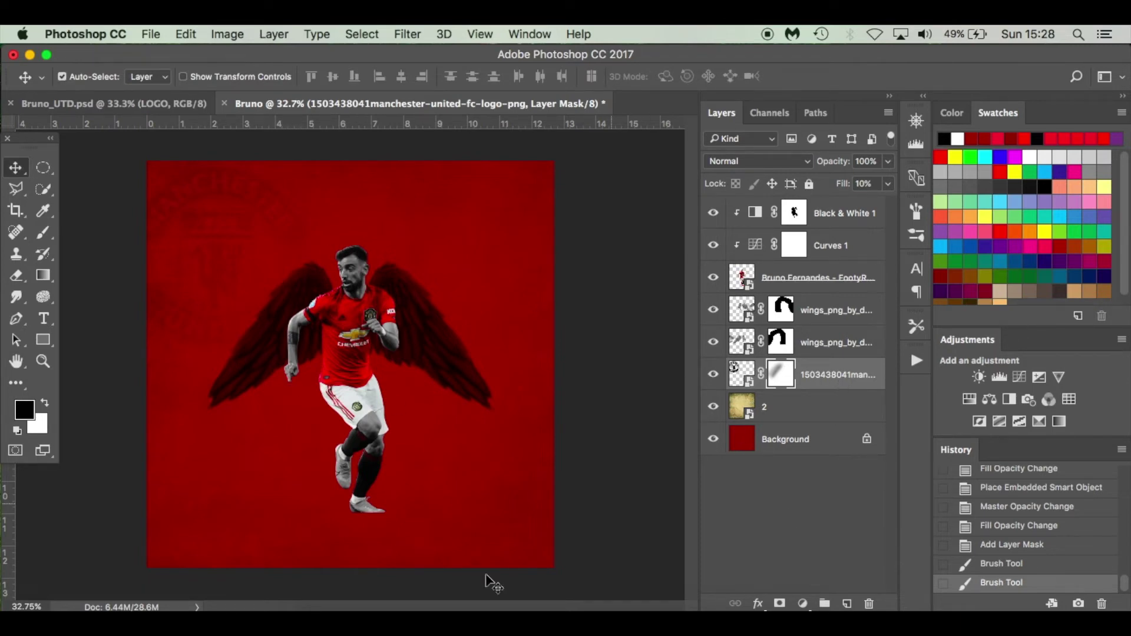
{"action": "left_click", "coordinate": [323, 619]}
{"action": "left_click_drag", "start_coordinate": [677, 196], "coordinate": [203, 340]}
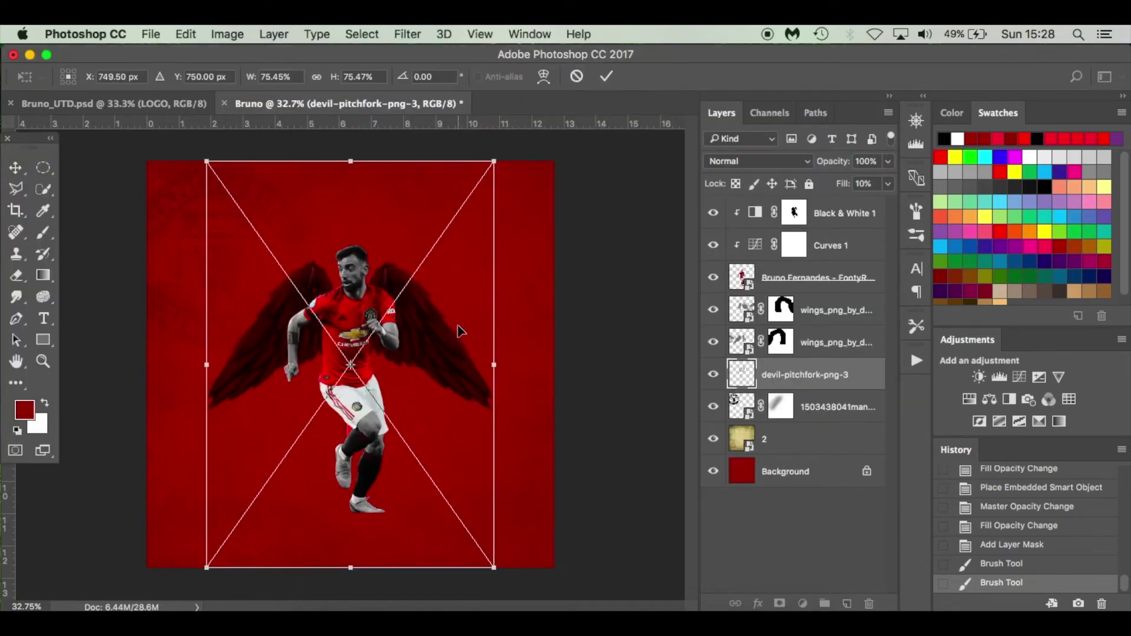
{"action": "left_click_drag", "start_coordinate": [461, 330], "coordinate": [462, 254]}
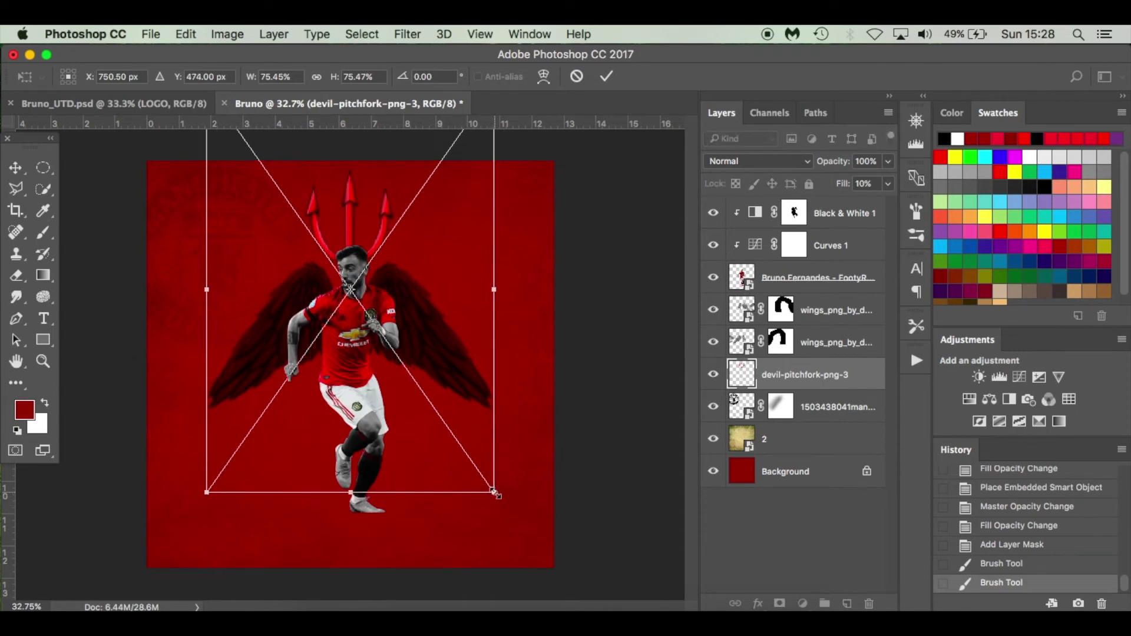
{"action": "left_click_drag", "start_coordinate": [494, 491], "coordinate": [512, 528]}
{"action": "left_click_drag", "start_coordinate": [494, 461], "coordinate": [490, 463]}
{"action": "key", "text": "Return"}
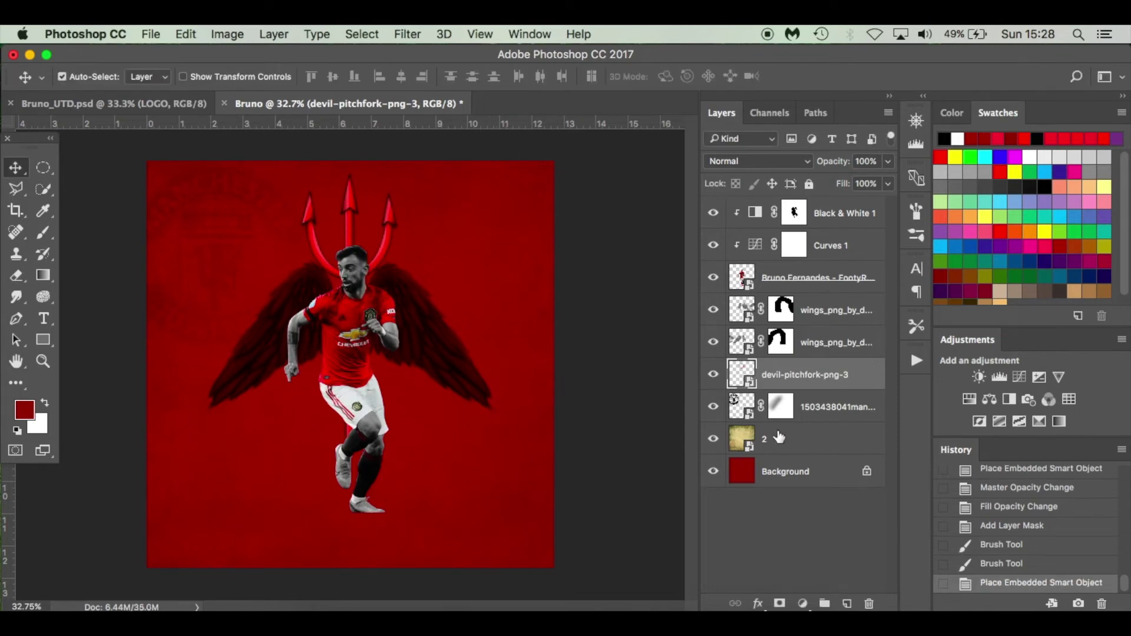
Step: Set the pitchfork layer to Screen blending and 16% opacity, using the PITCHFORK layer in Bruno_UTD.psd as reference, and nudge it slightly
{"action": "left_click", "coordinate": [799, 168]}
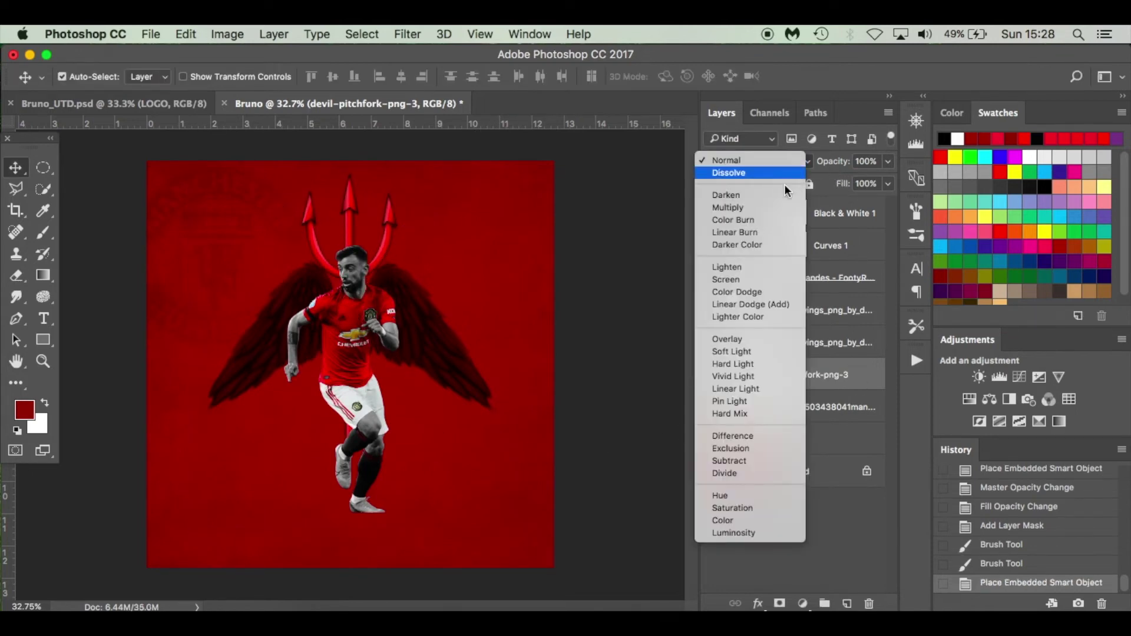
{"action": "left_click", "coordinate": [756, 281]}
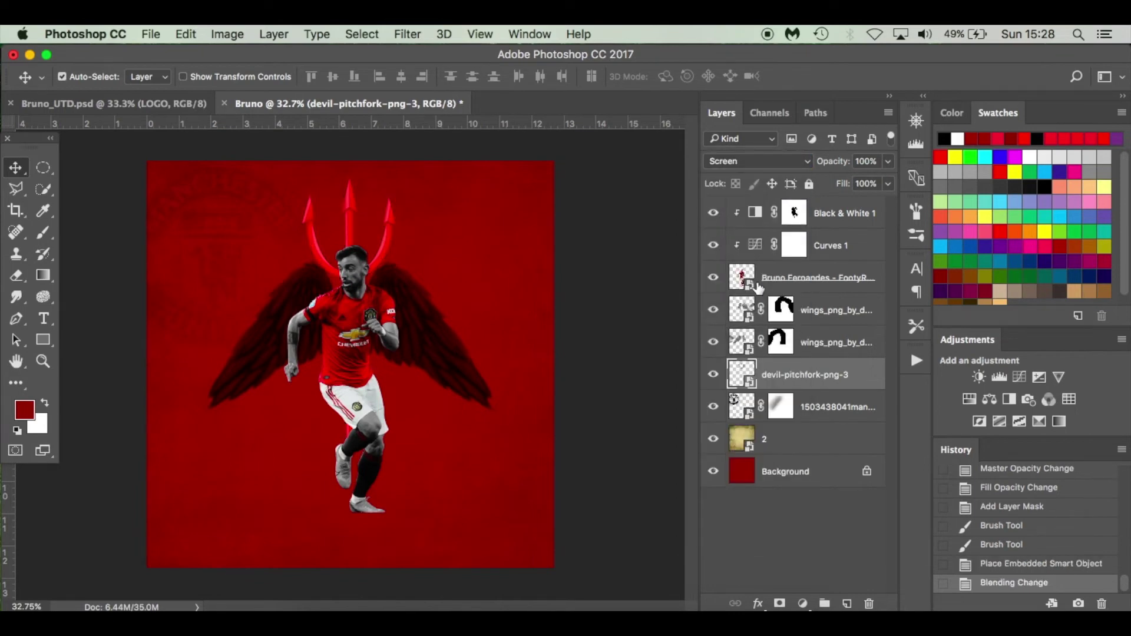
{"action": "left_click", "coordinate": [177, 105]}
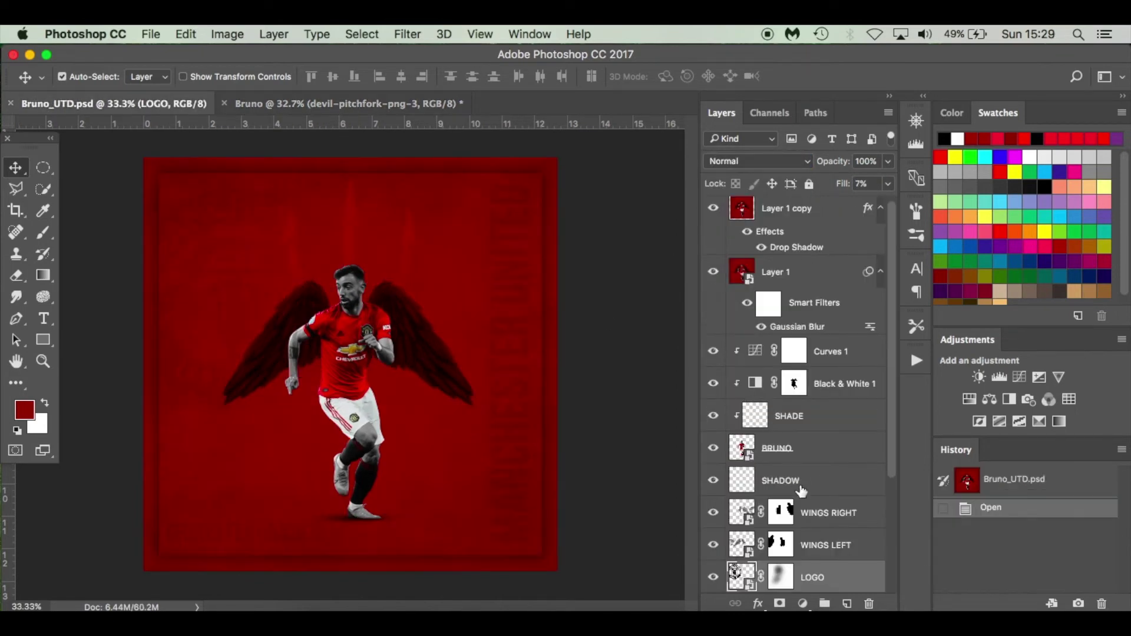
{"action": "scroll", "coordinate": [838, 533], "scroll_direction": "down", "scroll_amount": 5}
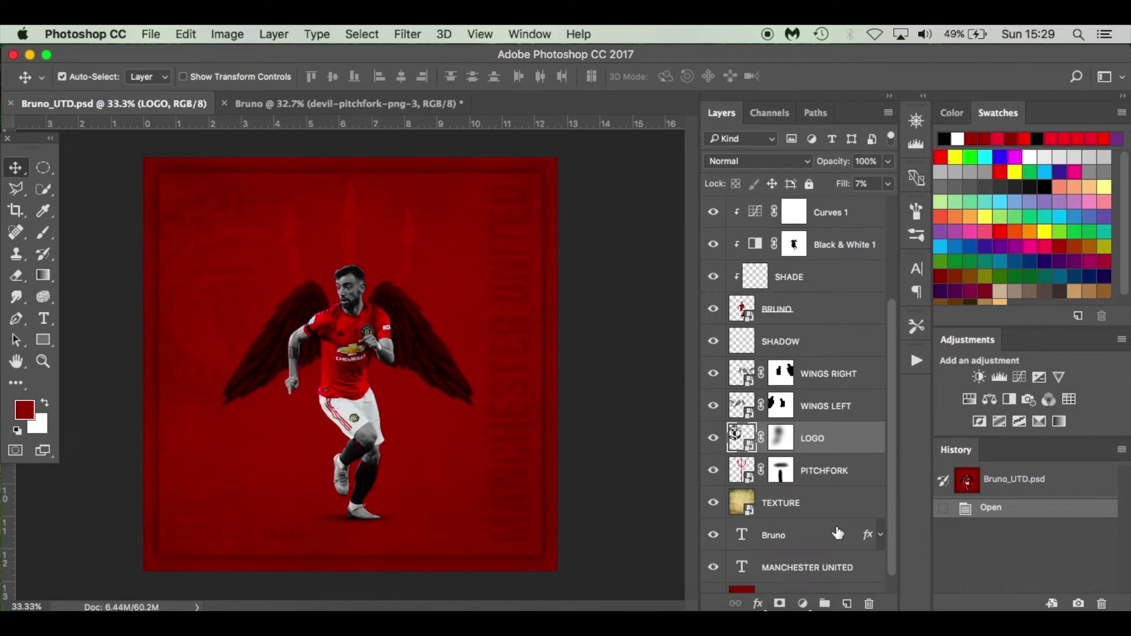
{"action": "left_click", "coordinate": [831, 474]}
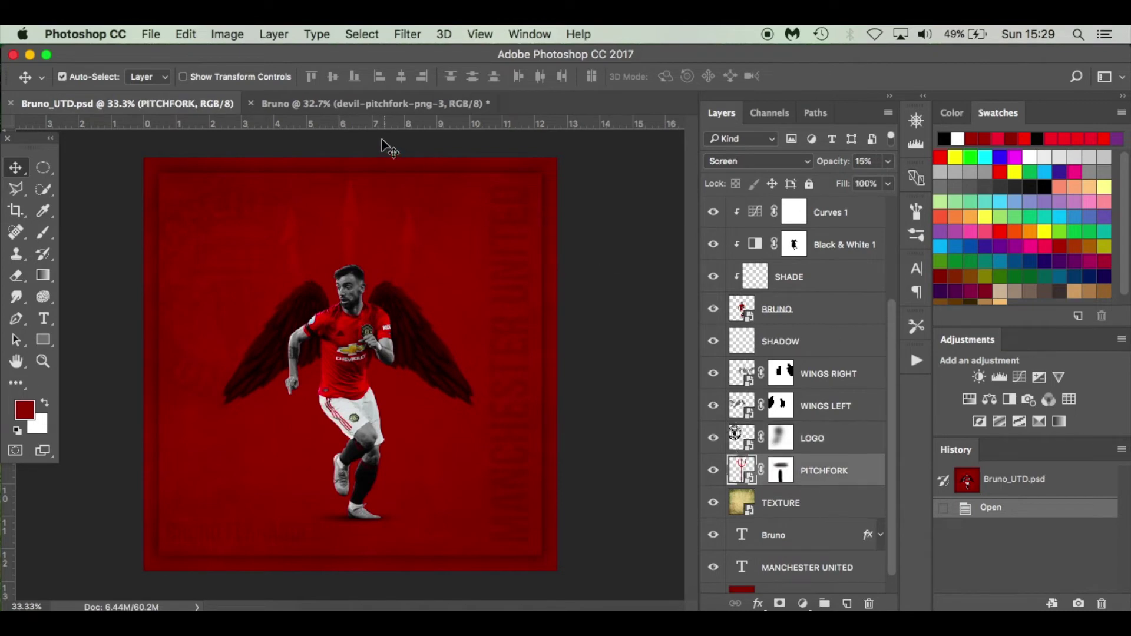
{"action": "left_click", "coordinate": [331, 104]}
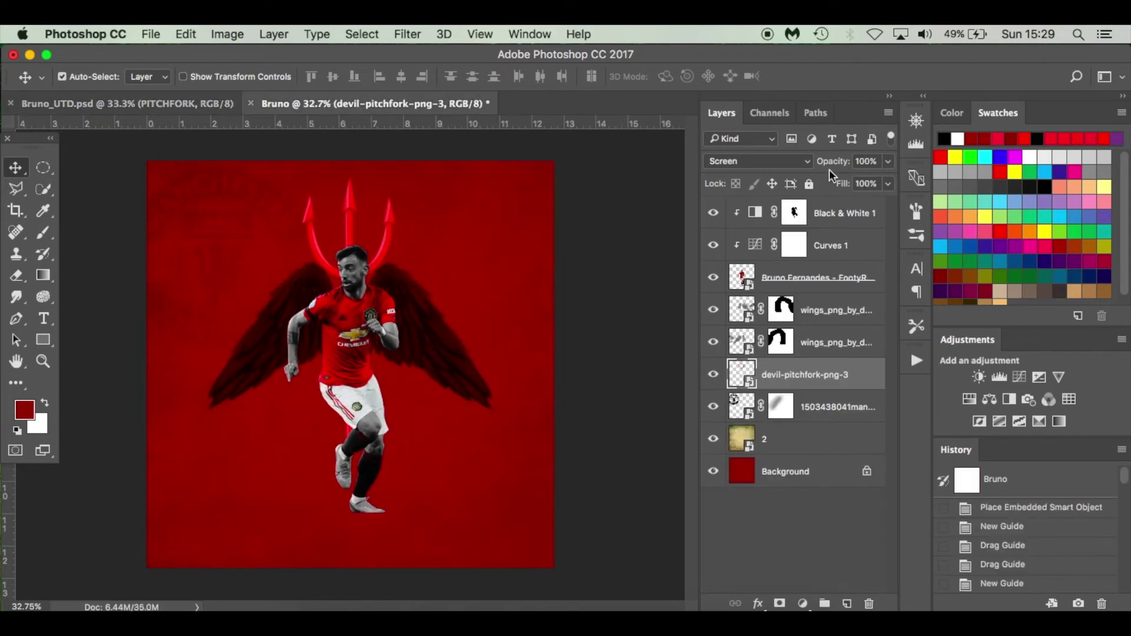
{"action": "left_click_drag", "start_coordinate": [830, 165], "coordinate": [761, 165]}
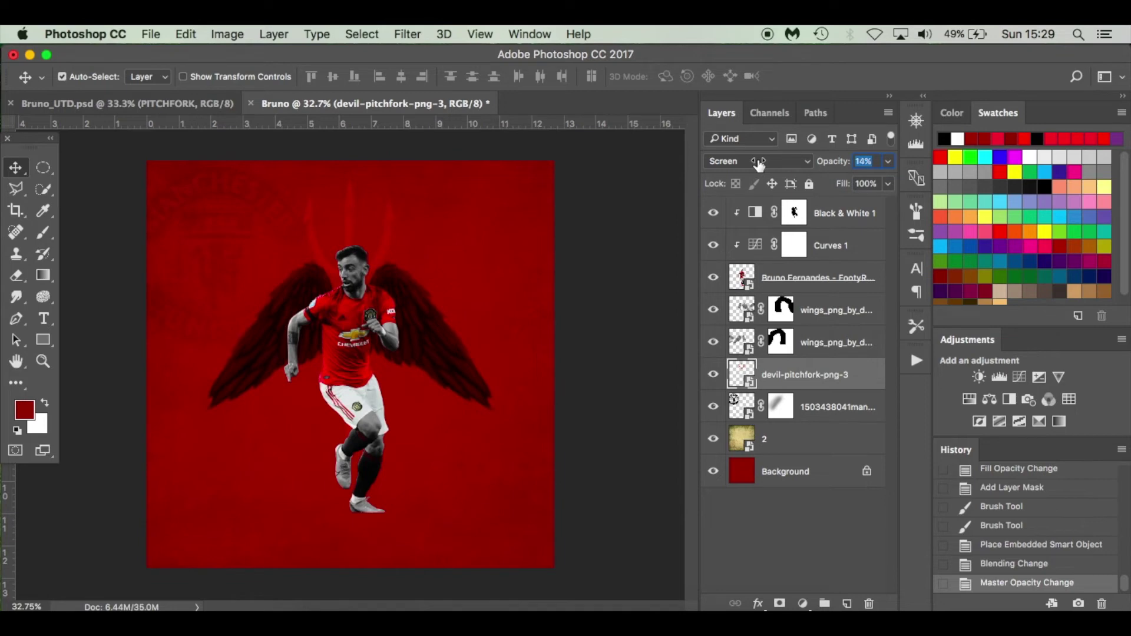
{"action": "left_click_drag", "start_coordinate": [758, 165], "coordinate": [761, 165]}
{"action": "key", "text": "Up"}
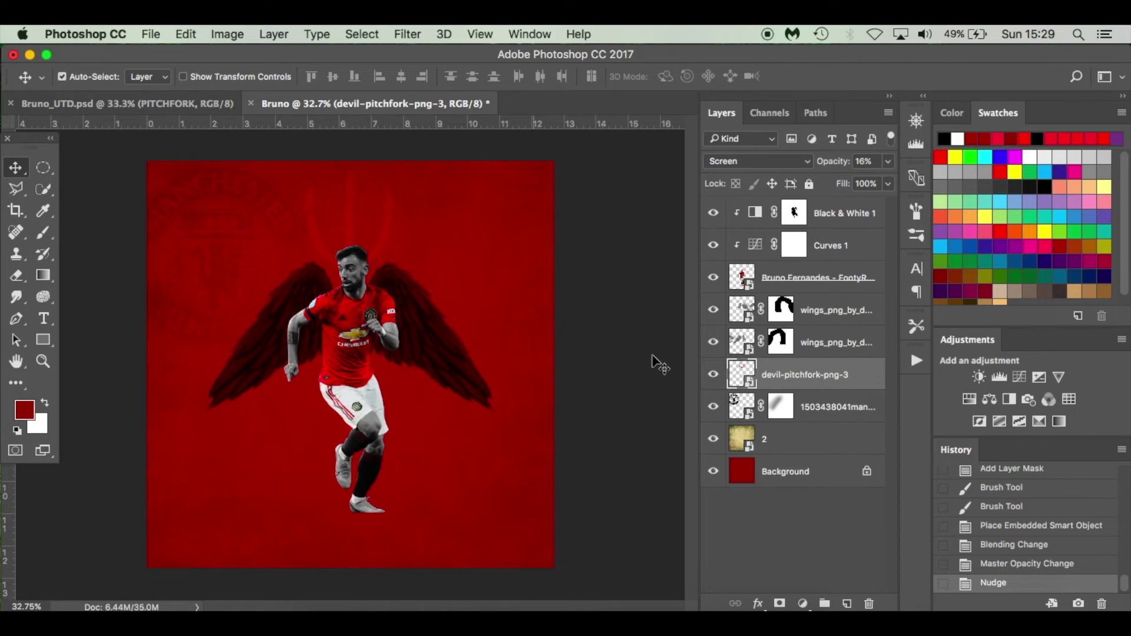
Step: Add a layer mask to the pitchfork layer and paint black at 100% flow to hide the handle behind the player's legs
{"action": "left_click", "coordinate": [781, 603]}
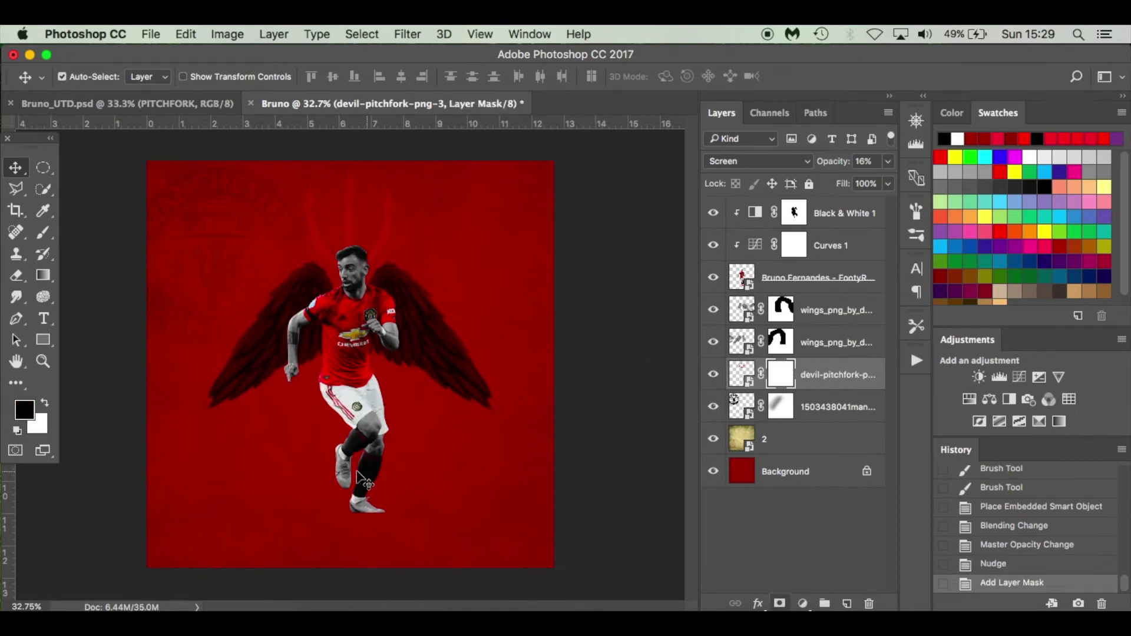
{"action": "key", "text": "b"}
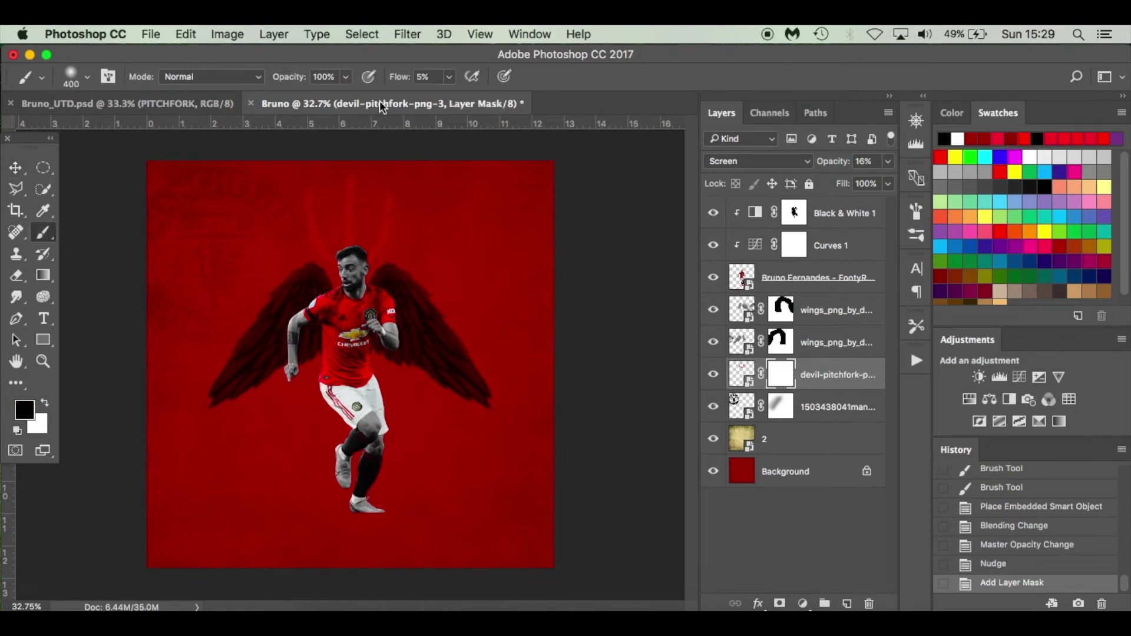
{"action": "left_click_drag", "start_coordinate": [399, 82], "coordinate": [707, 96]}
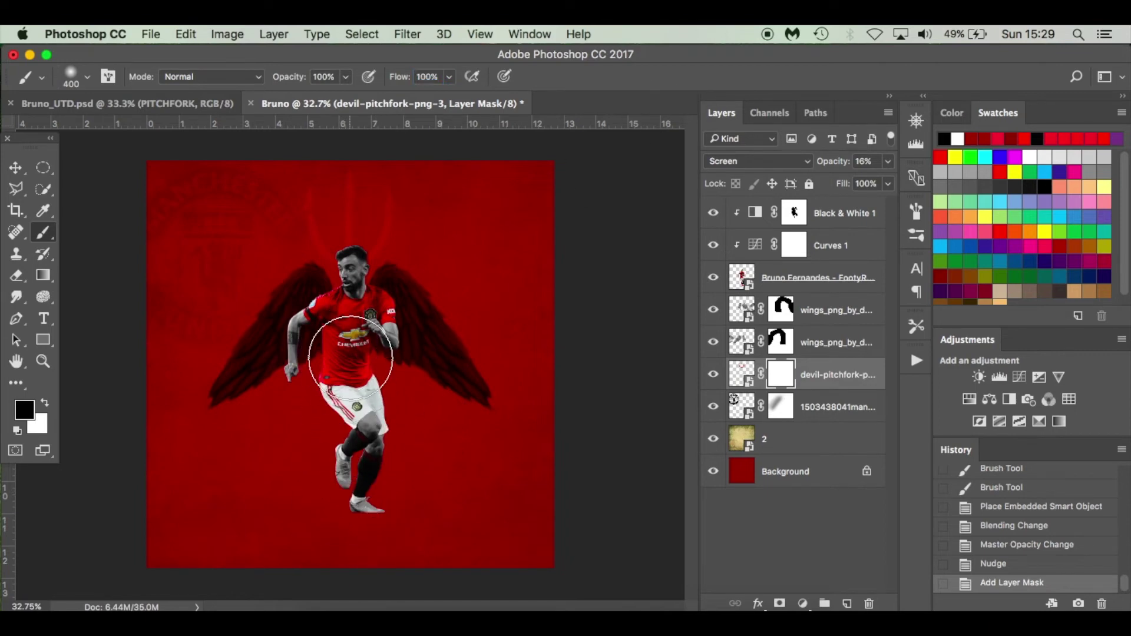
{"action": "mouse_move", "coordinate": [337, 427]}
{"action": "left_mouse_down"}
{"action": "mouse_move", "coordinate": [341, 462]}
{"action": "mouse_move", "coordinate": [348, 395]}
{"action": "left_mouse_up"}
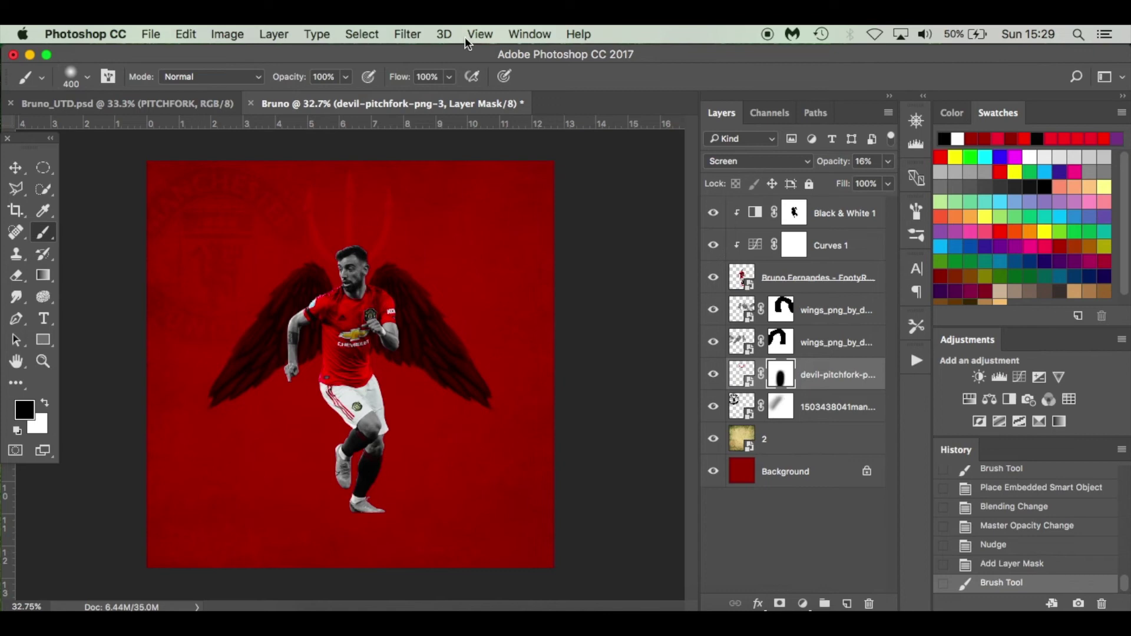
Step: Lower the brush flow to 5%, softly fade the pitchfork's lower part on the mask and compare with Bruno_UTD.psd
{"action": "left_click_drag", "start_coordinate": [399, 83], "coordinate": [319, 89]}
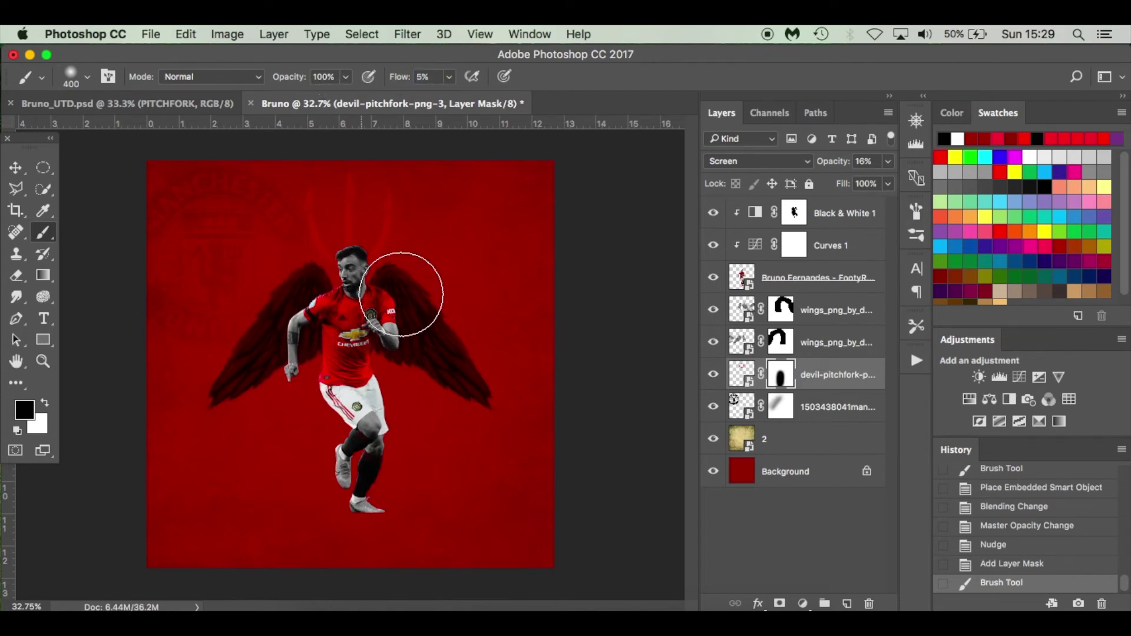
{"action": "left_click", "coordinate": [135, 104]}
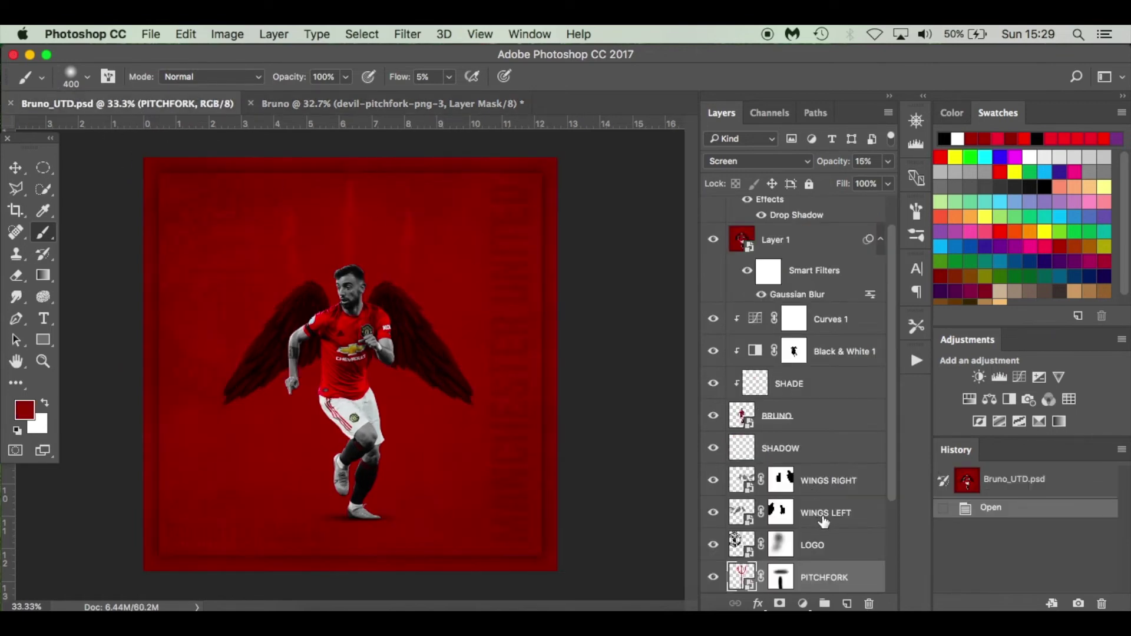
{"action": "scroll", "coordinate": [824, 524], "scroll_direction": "down", "scroll_amount": 5}
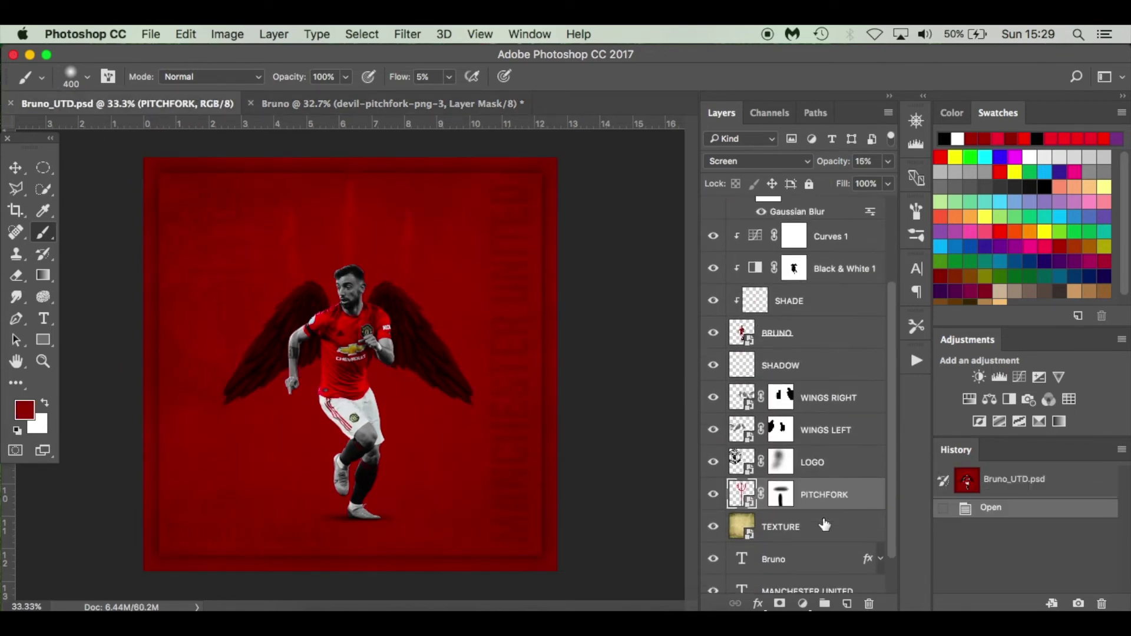
{"action": "scroll", "coordinate": [824, 525], "scroll_direction": "down", "scroll_amount": 2}
{"action": "scroll", "coordinate": [825, 524], "scroll_direction": "up", "scroll_amount": 8}
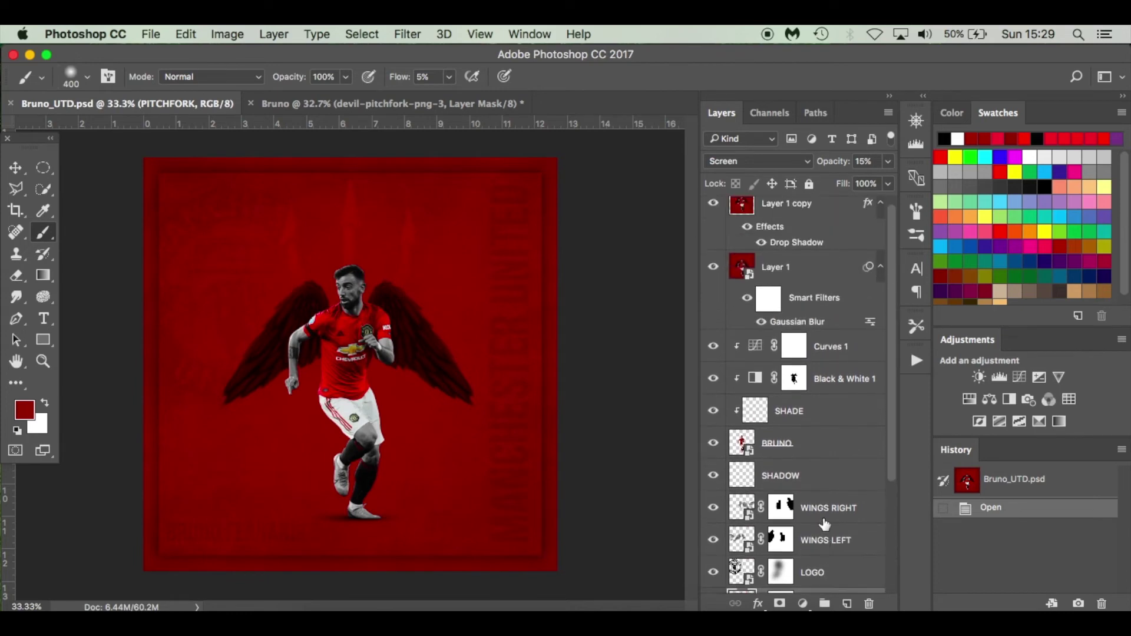
{"action": "left_click", "coordinate": [406, 100]}
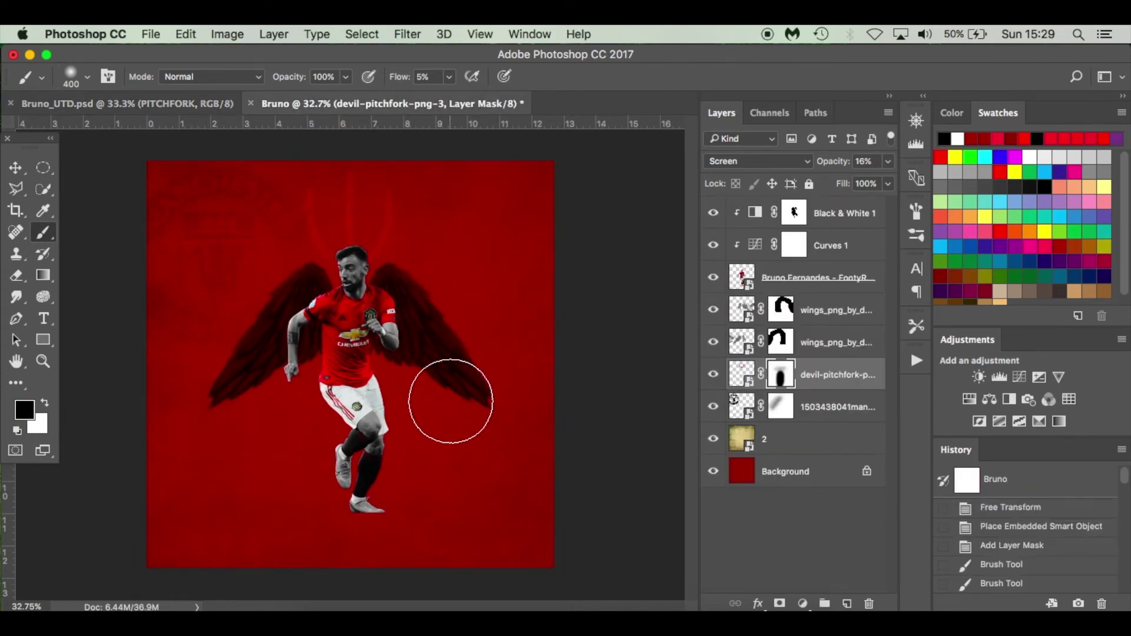
Step: Scale the pitchfork up to about 104.8% and nudge it left to centre it behind the player's head
{"action": "key", "text": "v"}
{"action": "key", "text": "ctrl+t"}
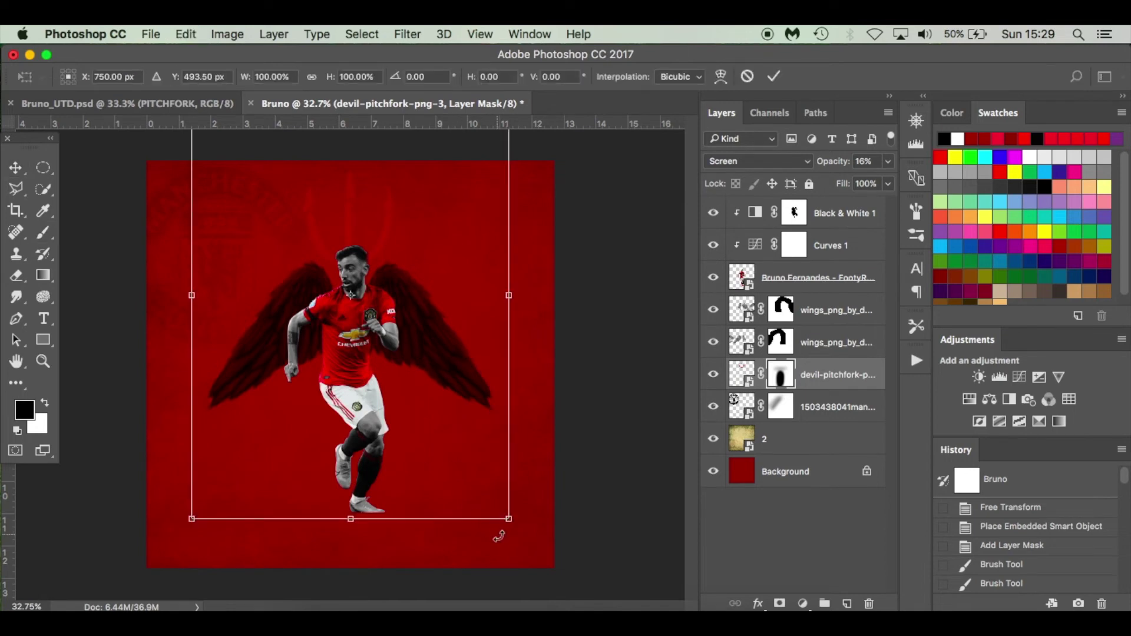
{"action": "left_click_drag", "start_coordinate": [511, 524], "coordinate": [528, 544]}
{"action": "key", "text": "Left"}
{"action": "key", "text": "Left"}
{"action": "key", "text": "Left"}
{"action": "key", "text": "Left"}
{"action": "key", "text": "Left"}
{"action": "key", "text": "Left"}
{"action": "key", "text": "Left"}
{"action": "key", "text": "Left"}
{"action": "key", "text": "Left"}
{"action": "key", "text": "Left"}
{"action": "key", "text": "Left"}
{"action": "key", "text": "Left"}
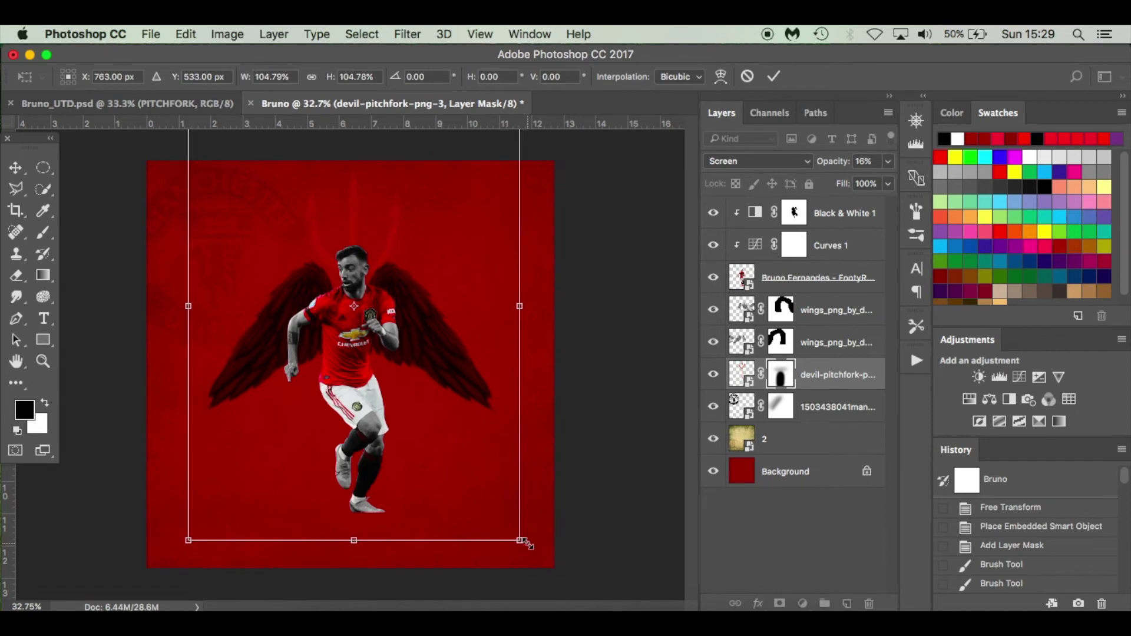
{"action": "key", "text": "Return"}
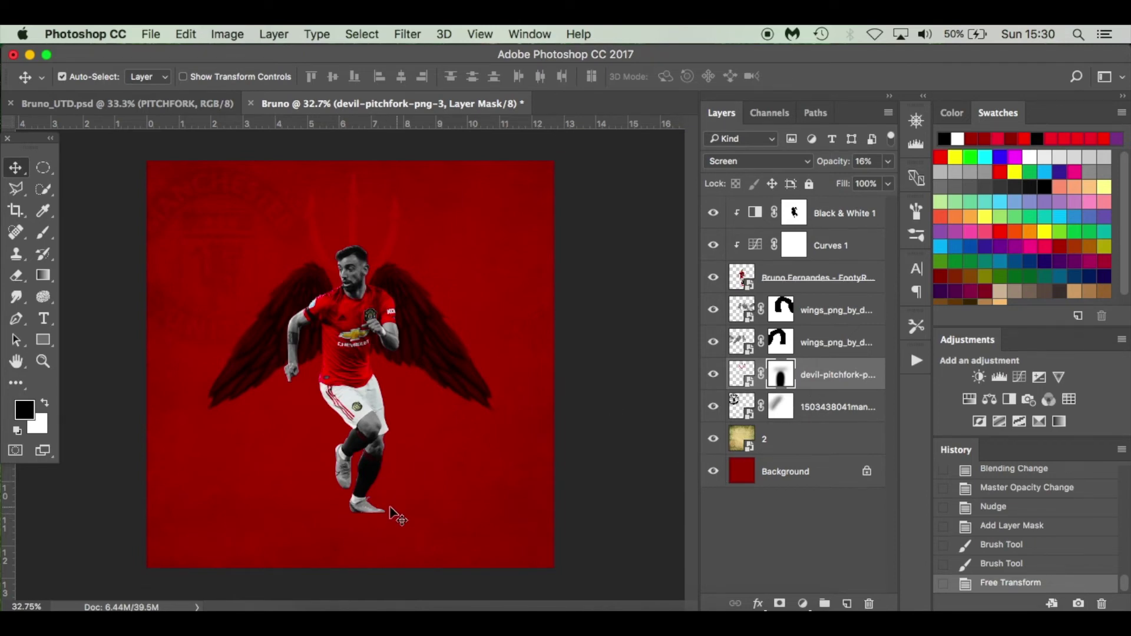
Step: Create a new empty layer between the player and the wings and reset the colours to black foreground and white background
{"action": "left_click", "coordinate": [820, 280]}
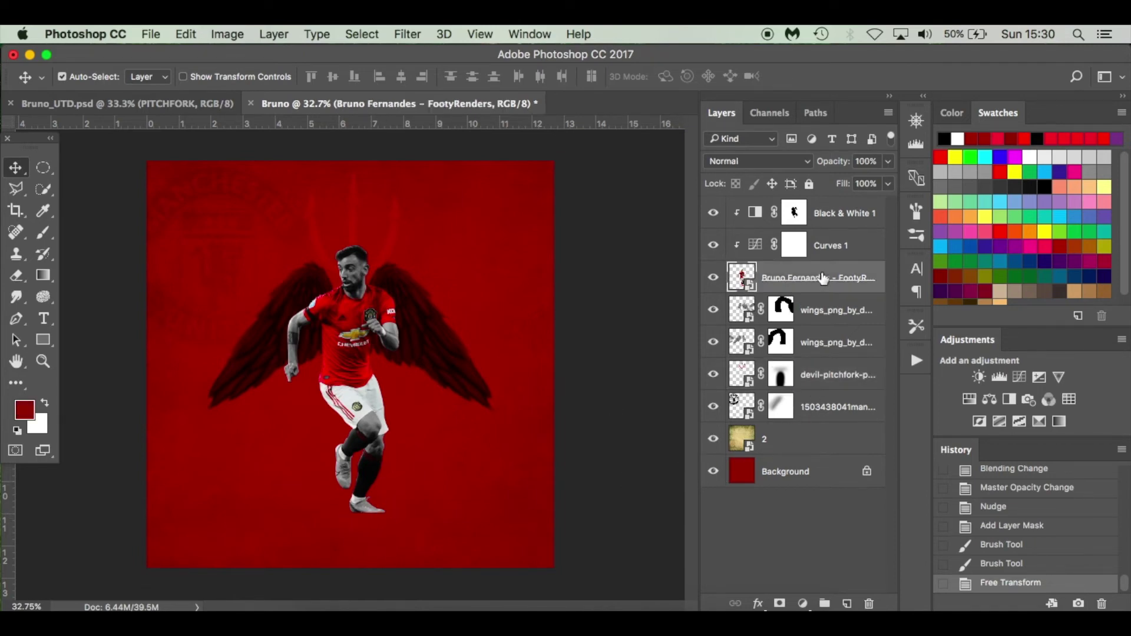
{"action": "left_click", "coordinate": [835, 310]}
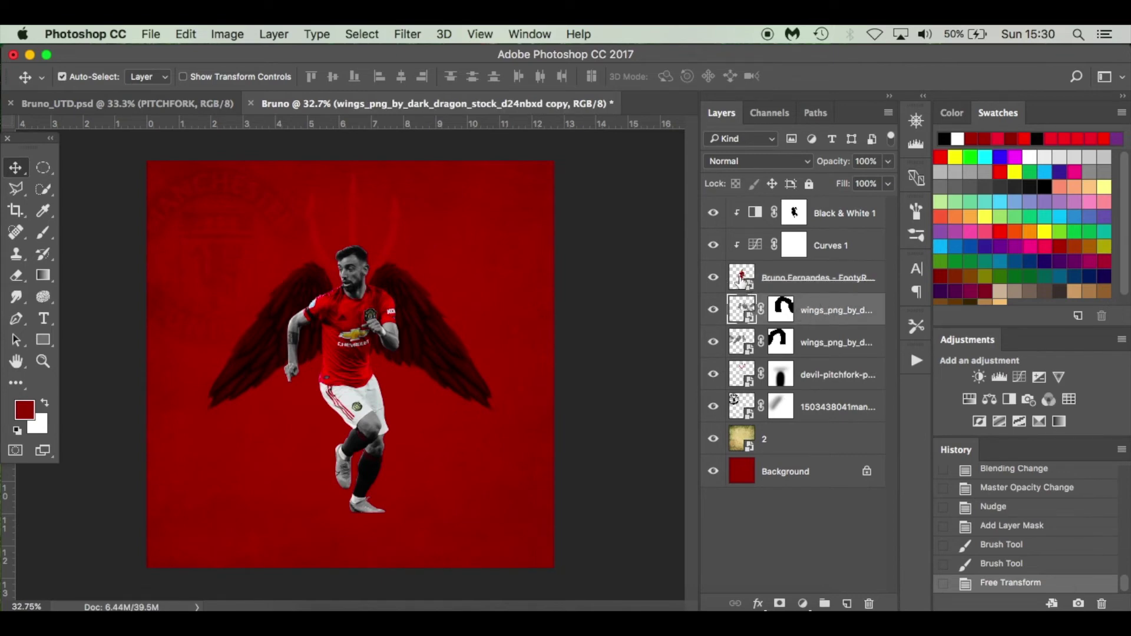
{"action": "left_click", "coordinate": [848, 603]}
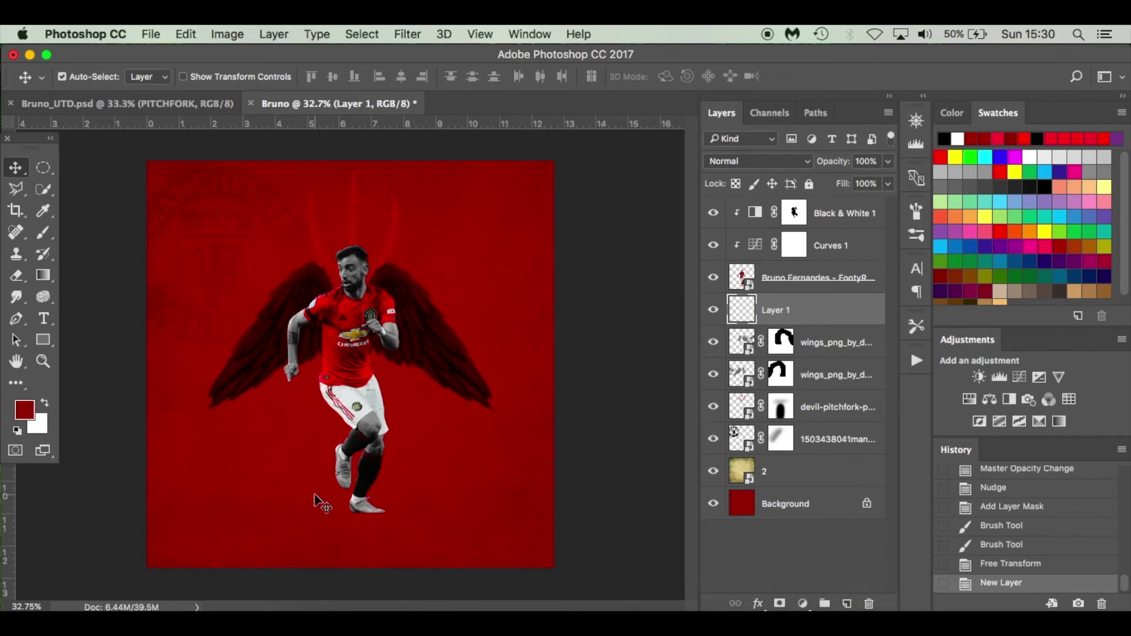
{"action": "key", "text": "d"}
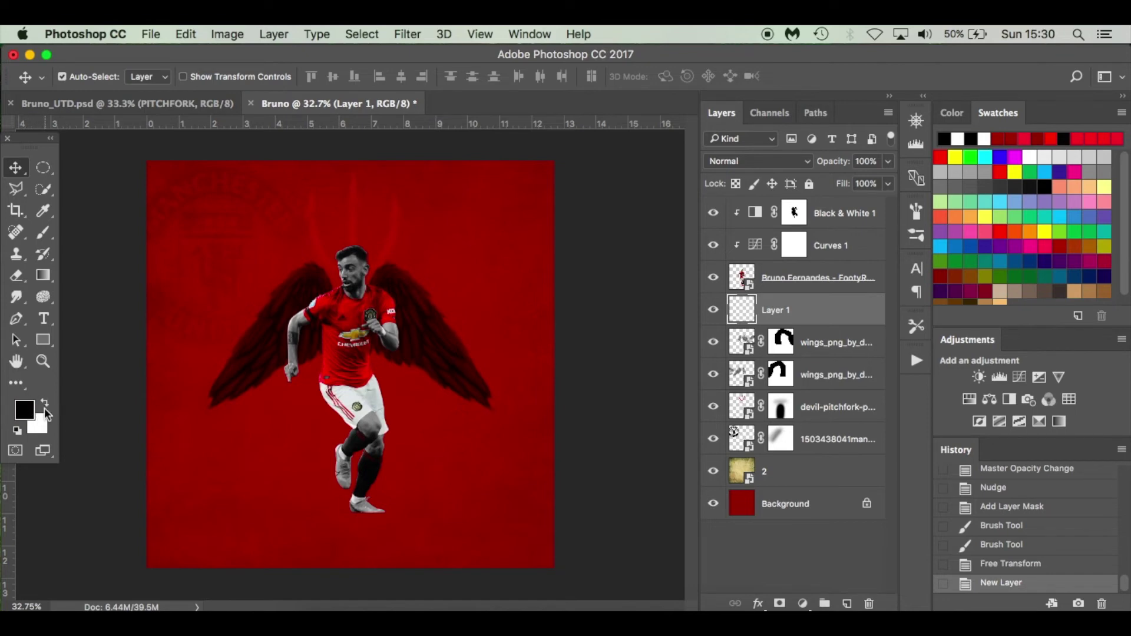
Step: Flatten the soft 400 px brush tip into a thin horizontal ellipse, try one dab on the canvas and undo it
{"action": "key", "text": "b"}
{"action": "right_click", "coordinate": [294, 485]}
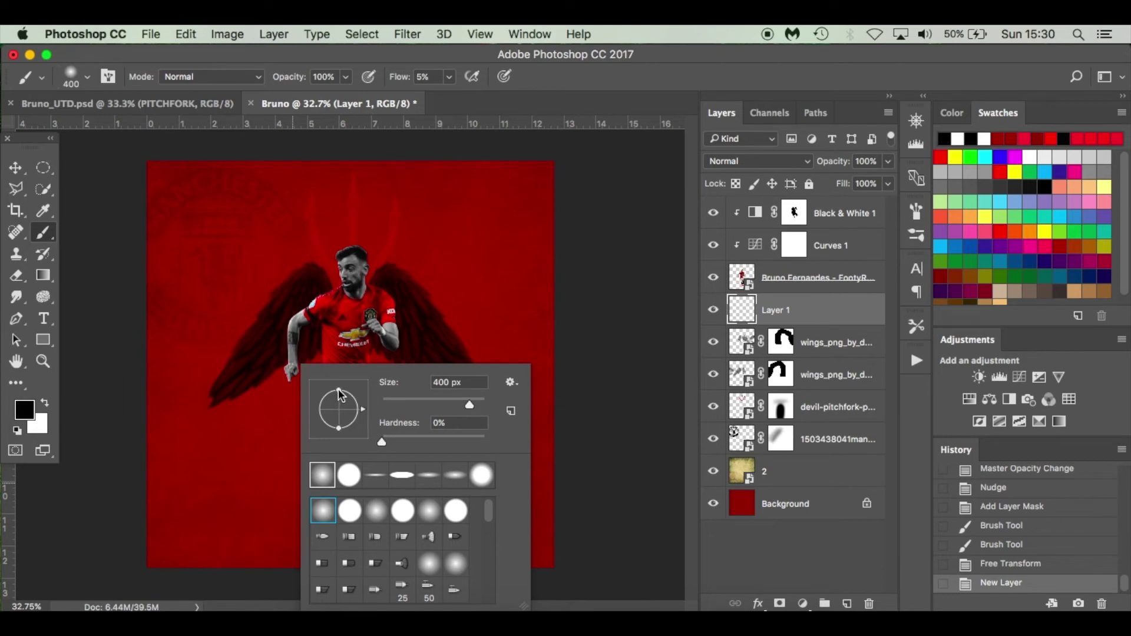
{"action": "left_click_drag", "start_coordinate": [339, 394], "coordinate": [345, 411]}
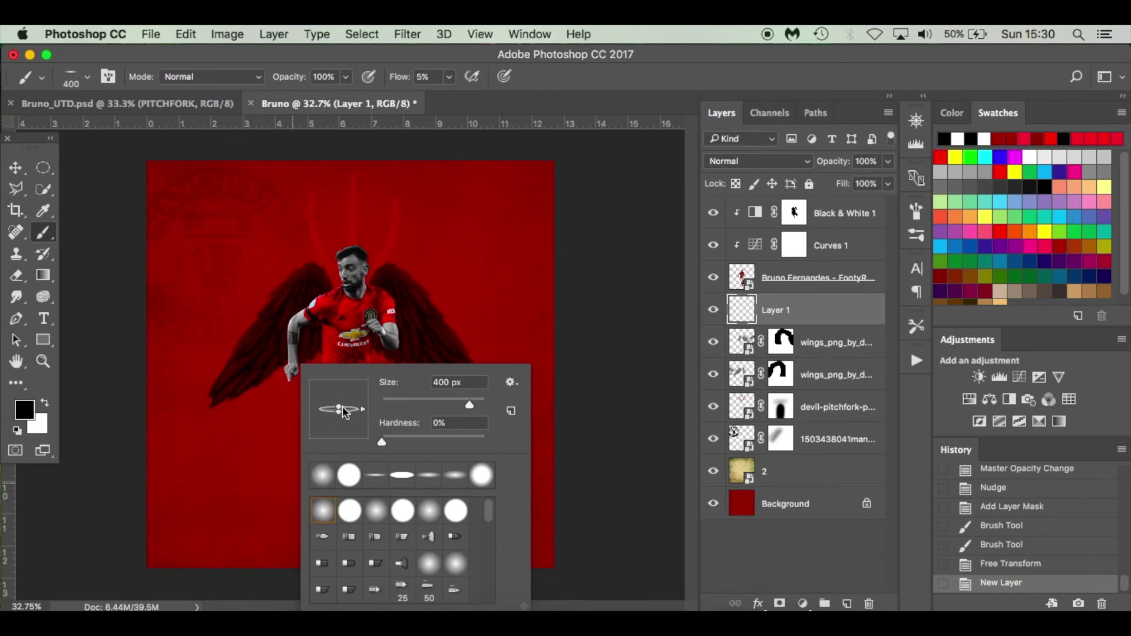
{"action": "left_click", "coordinate": [238, 484]}
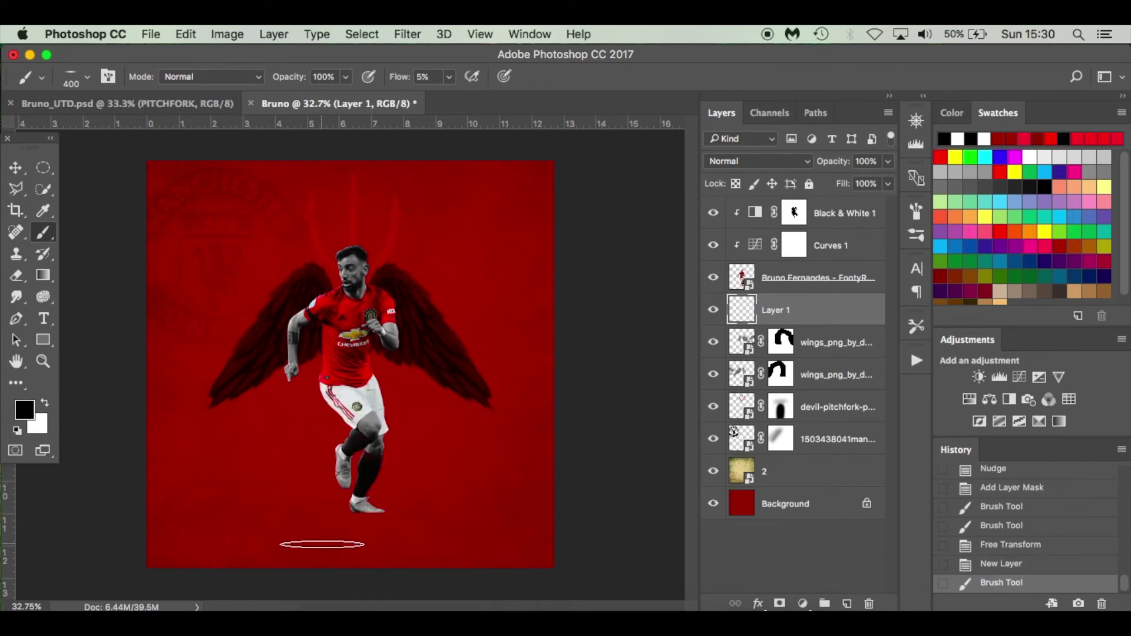
{"action": "key", "text": "ctrl+z"}
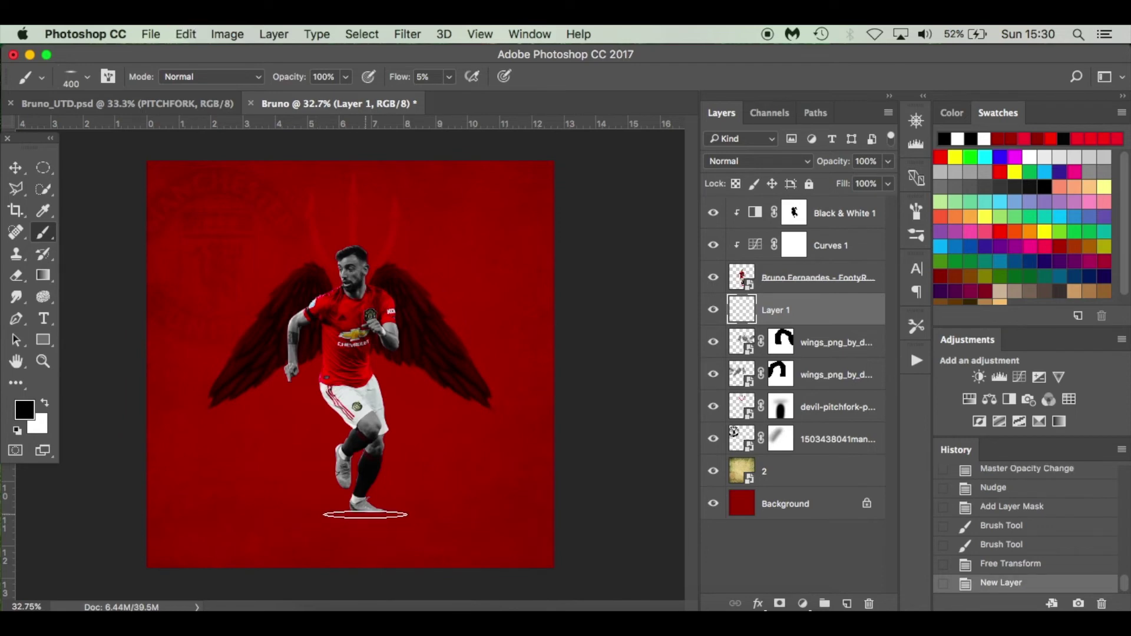
Step: Build up a soft black ground shadow under the player's standing foot on the new layer with repeated dabs at 5% flow
{"action": "scroll", "coordinate": [364, 516], "scroll_direction": "up", "scroll_amount": 6}
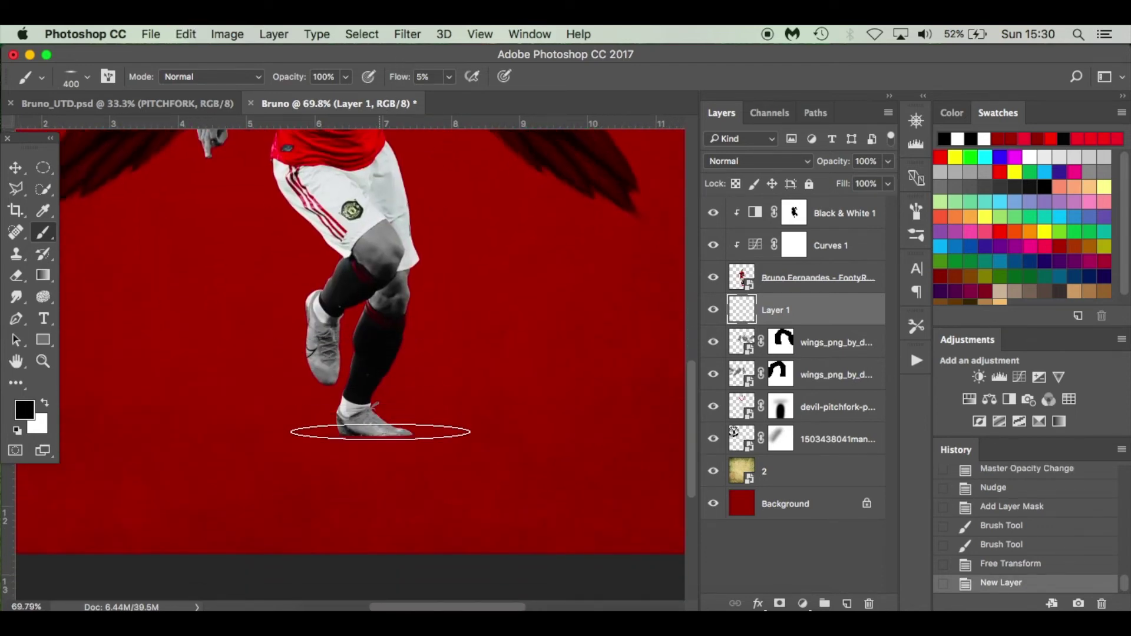
{"action": "left_click_drag", "start_coordinate": [372, 436], "coordinate": [367, 435]}
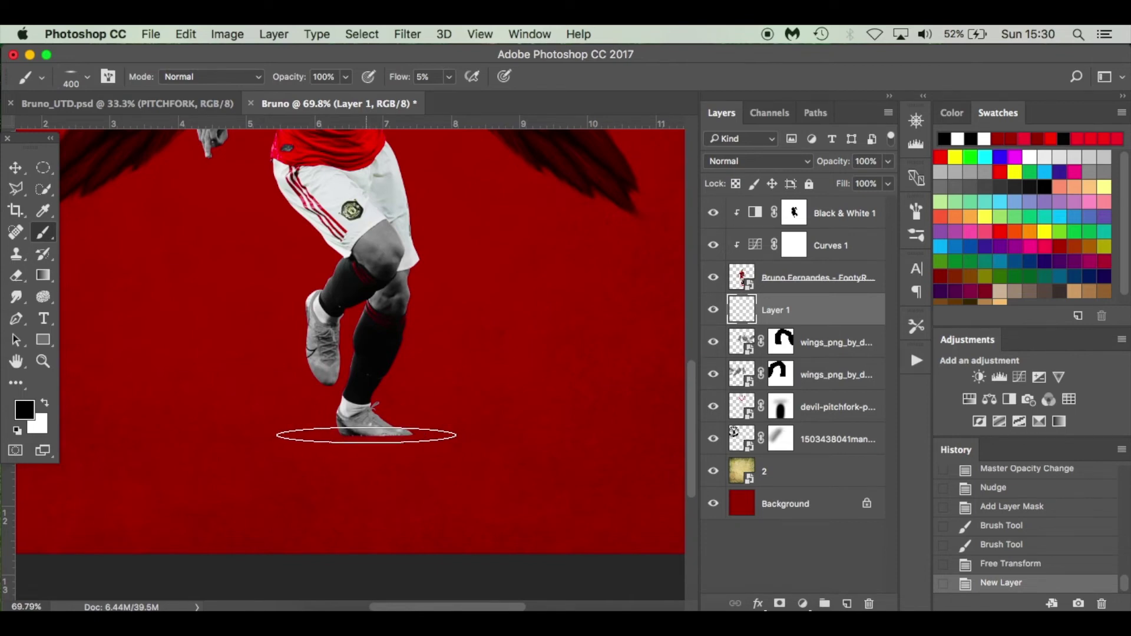
{"action": "left_click", "coordinate": [367, 435]}
{"action": "left_click", "coordinate": [367, 434]}
{"action": "left_click", "coordinate": [366, 435]}
{"action": "left_click", "coordinate": [371, 454]}
{"action": "left_click", "coordinate": [361, 429]}
{"action": "left_click", "coordinate": [364, 434]}
{"action": "left_click", "coordinate": [366, 435]}
{"action": "left_click", "coordinate": [361, 434]}
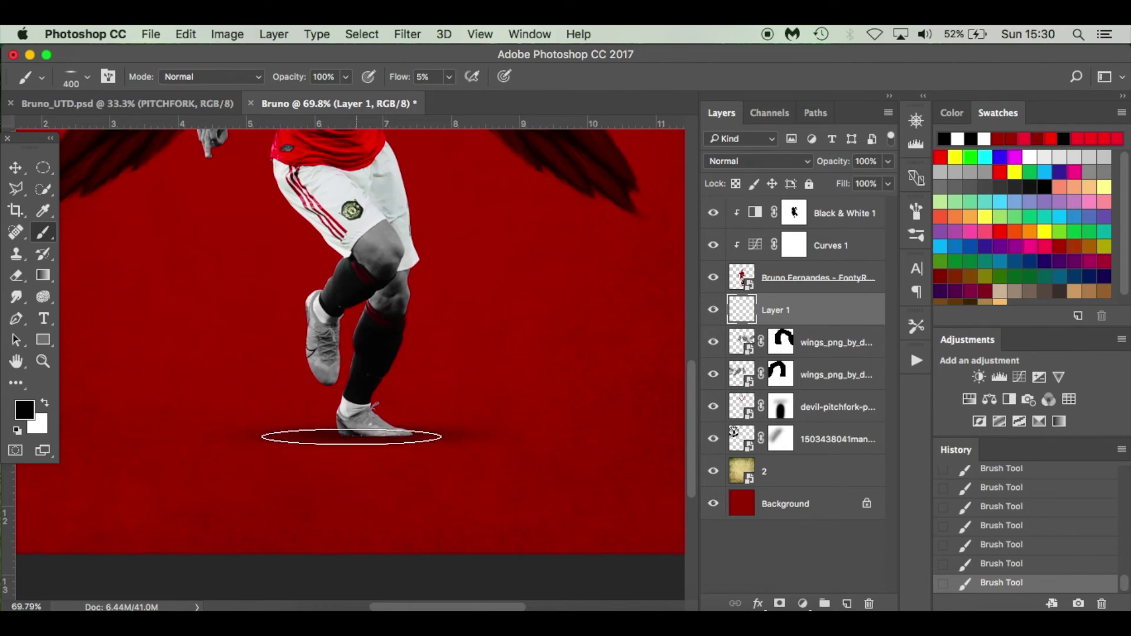
{"action": "key", "text": "bracketleft"}
{"action": "key", "text": "bracketleft"}
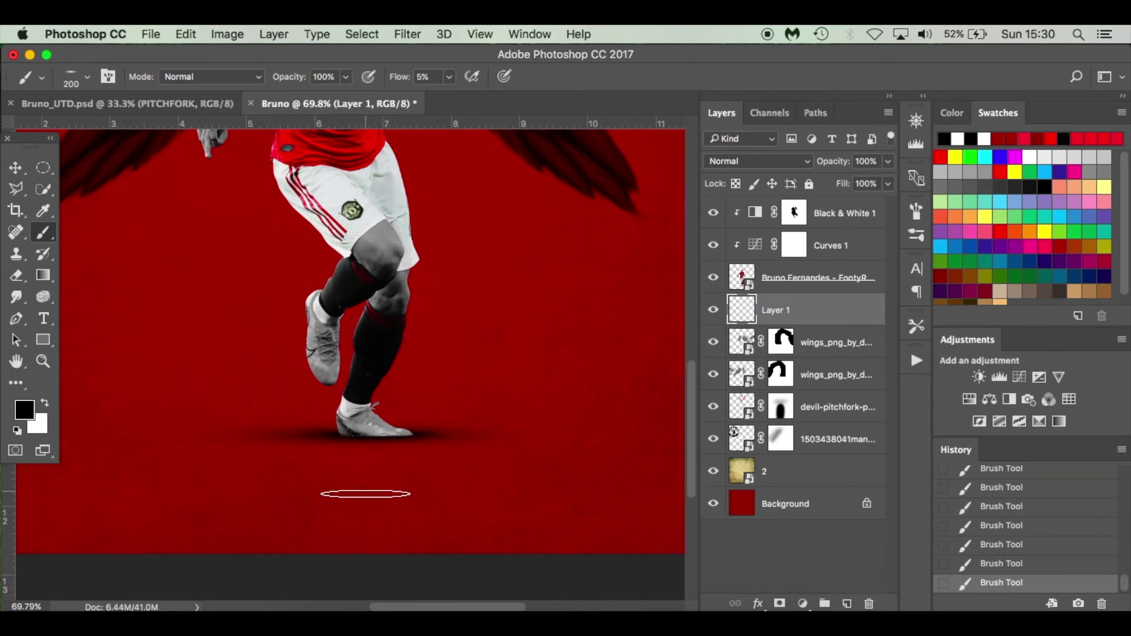
{"action": "key", "text": "bracketright"}
{"action": "key", "text": "bracketright"}
{"action": "key", "text": "bracketright"}
{"action": "key", "text": "bracketright"}
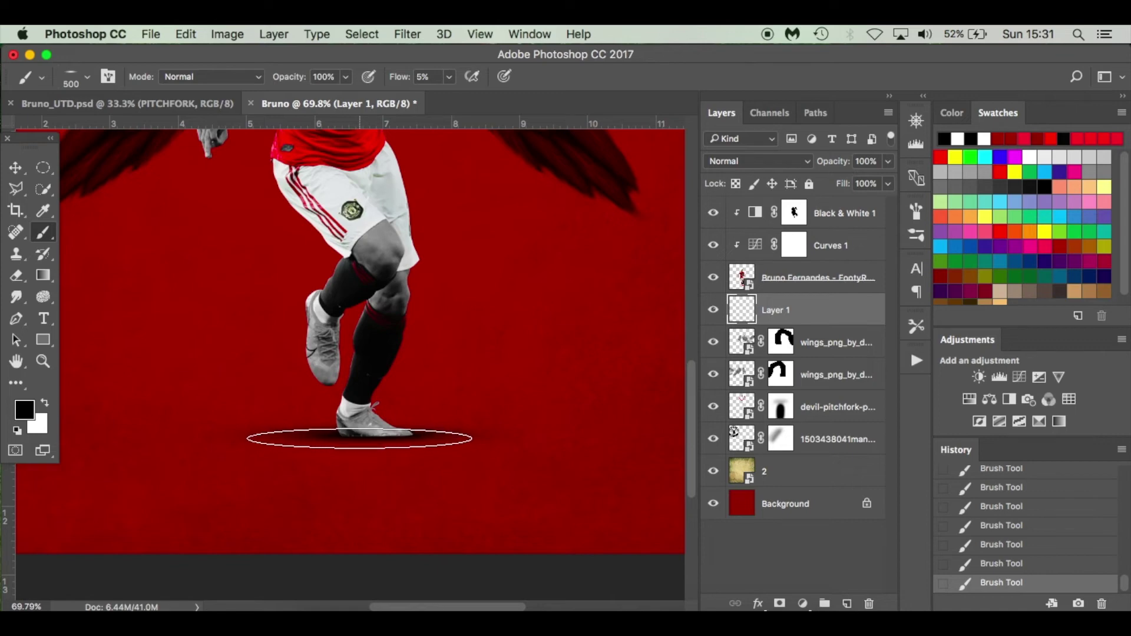
Step: Rename the ground shadow layer as Shadow
{"action": "key", "text": "v"}
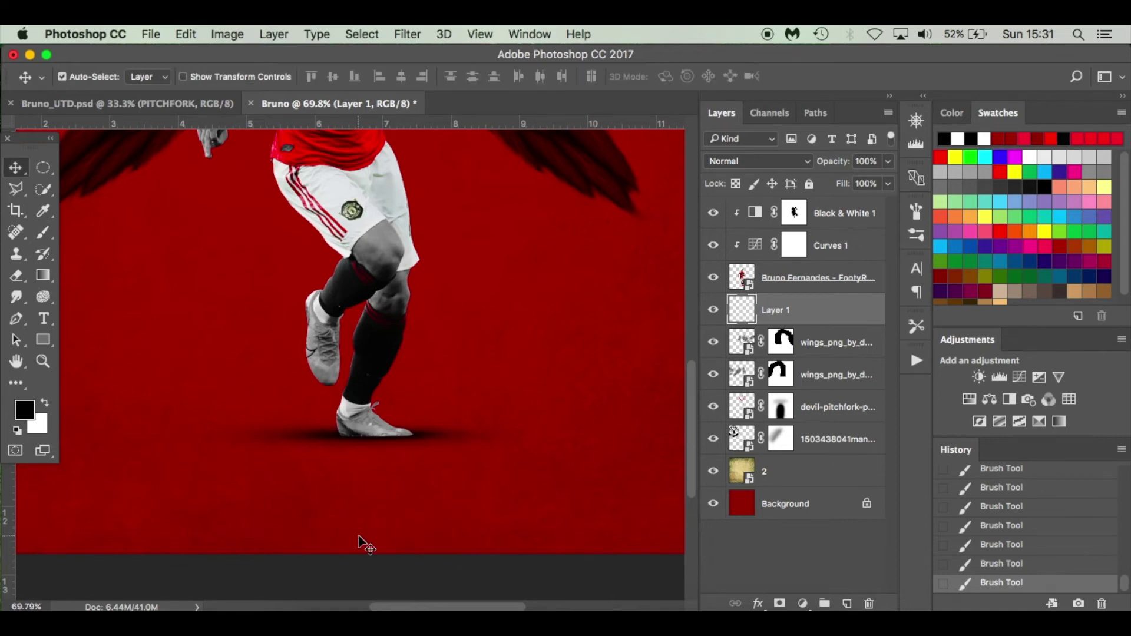
{"action": "double_click", "coordinate": [777, 310]}
{"action": "type", "text": "Shadow"}
{"action": "key", "text": "Return"}
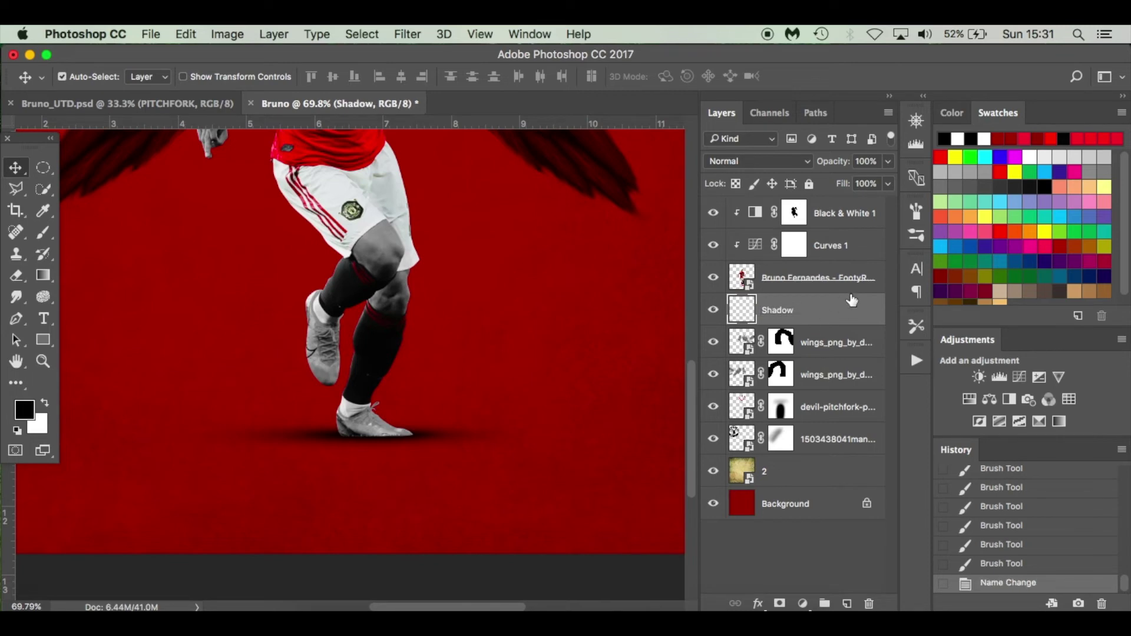
Step: Add a new layer clipped to the player directly above his layer and choose the soft round brush with 0% hardness
{"action": "left_click", "coordinate": [838, 276]}
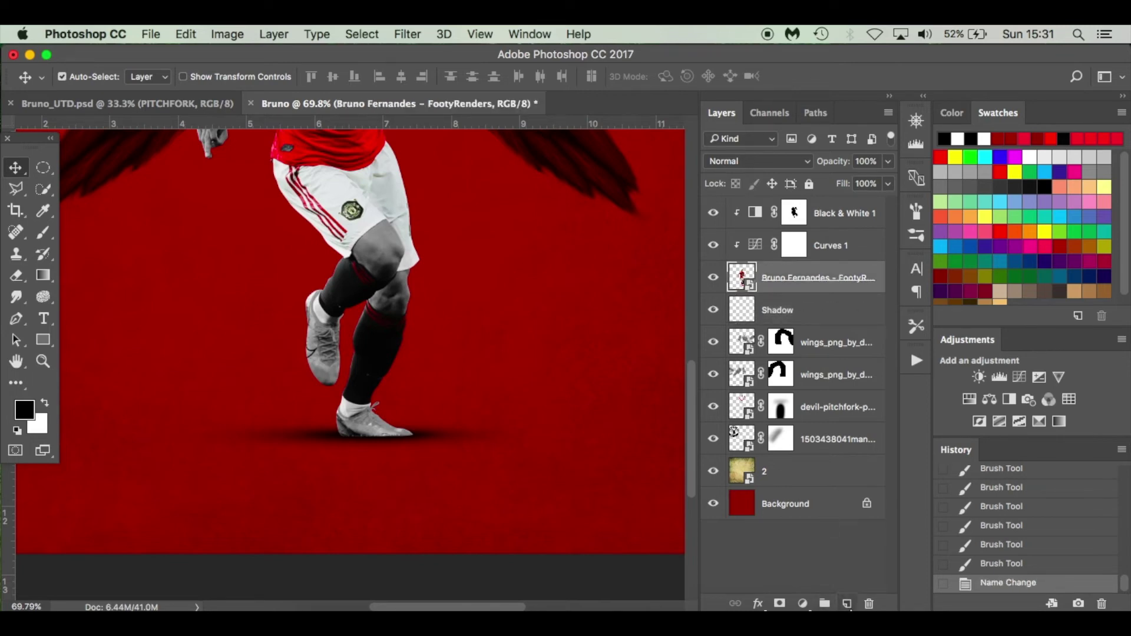
{"action": "left_click", "coordinate": [847, 604]}
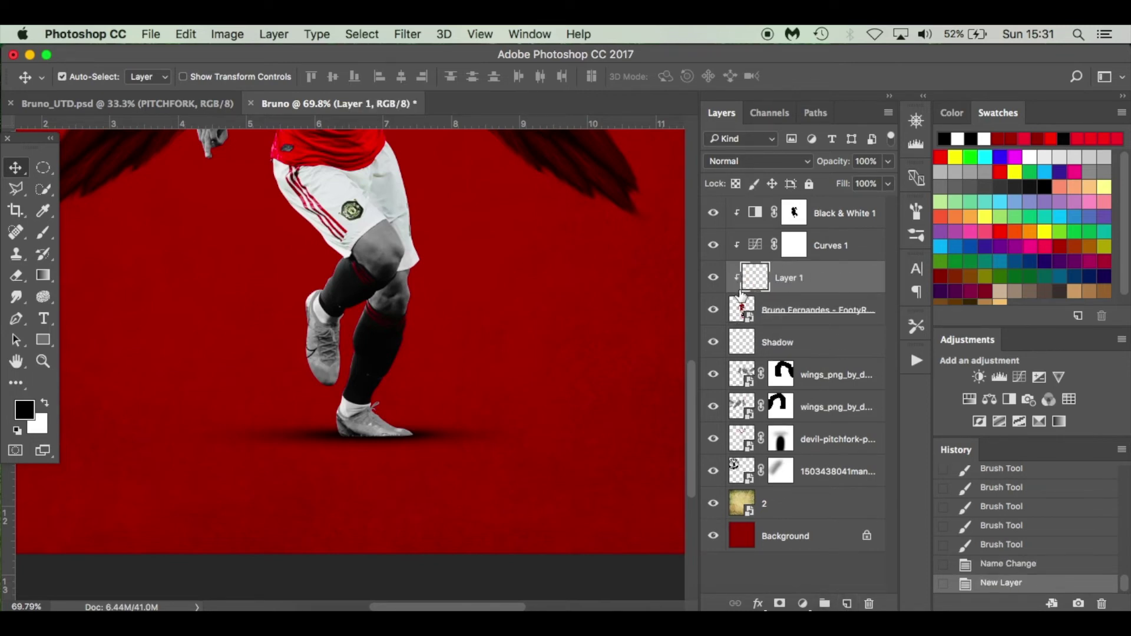
{"action": "key", "text": "b"}
{"action": "right_click", "coordinate": [245, 468]}
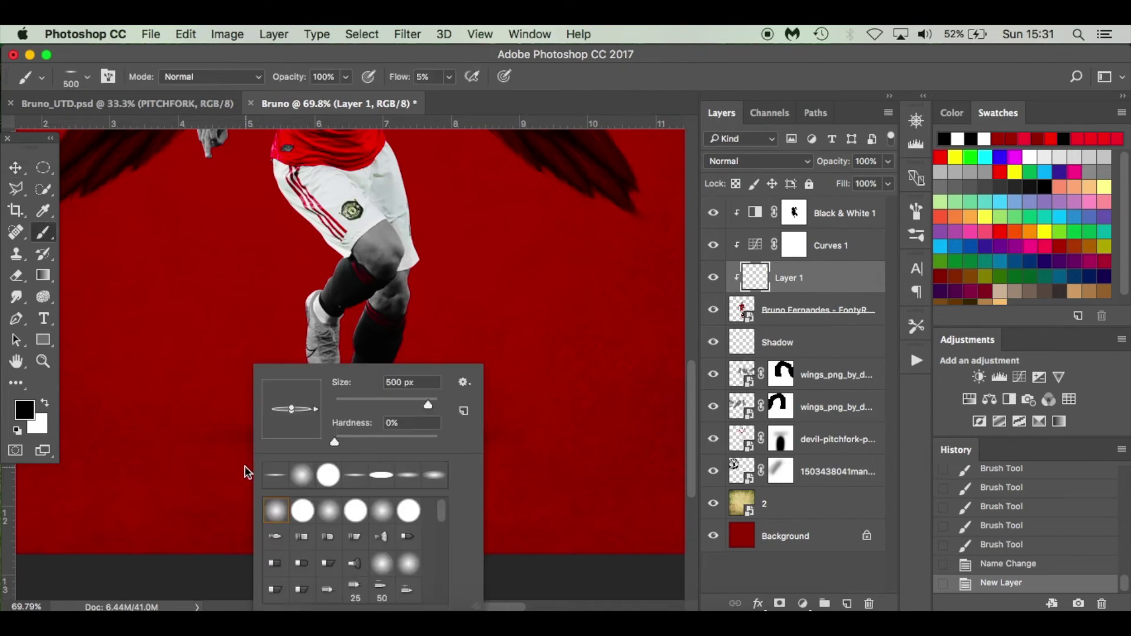
{"action": "left_click", "coordinate": [280, 518]}
{"action": "left_click", "coordinate": [199, 479]}
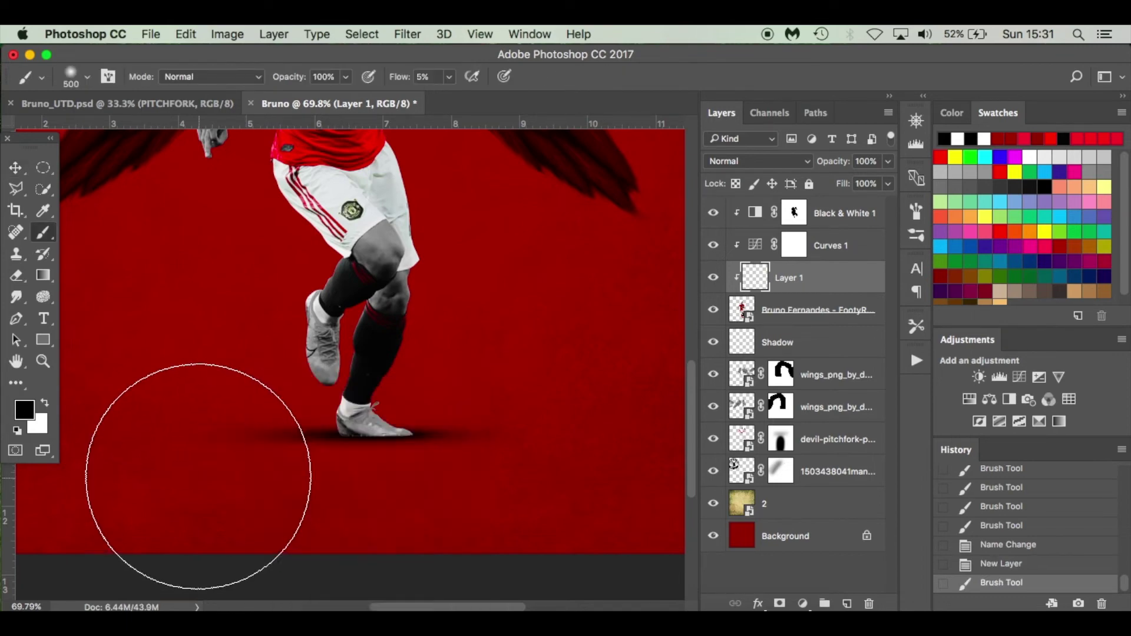
Step: Shade the undersides and edges of the player's boots in black on the clipped layer, using a 35 px soft brush at 1% flow
{"action": "key", "text": "bracketleft"}
{"action": "key", "text": "bracketleft"}
{"action": "key", "text": "bracketleft"}
{"action": "key", "text": "bracketleft"}
{"action": "key", "text": "bracketleft"}
{"action": "key", "text": "bracketleft"}
{"action": "key", "text": "bracketleft"}
{"action": "key", "text": "bracketleft"}
{"action": "key", "text": "bracketleft"}
{"action": "key", "text": "bracketleft"}
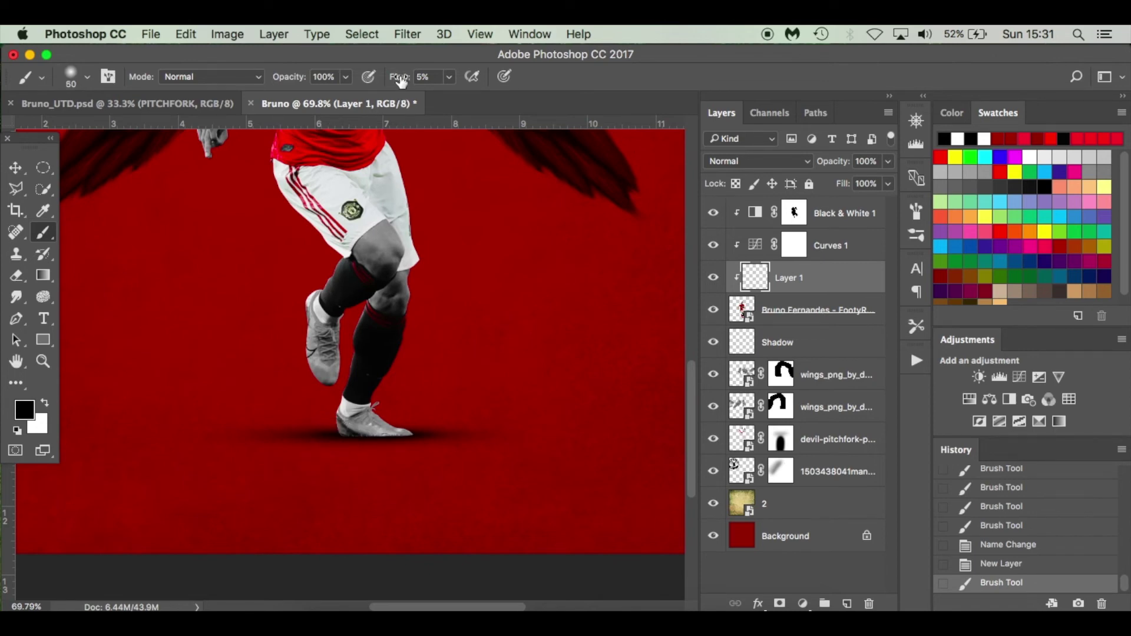
{"action": "left_click_drag", "start_coordinate": [401, 82], "coordinate": [399, 81]}
{"action": "scroll", "coordinate": [346, 470], "scroll_direction": "up", "scroll_amount": 5}
{"action": "key", "text": "bracketleft"}
{"action": "key", "text": "bracketleft"}
{"action": "key", "text": "bracketleft"}
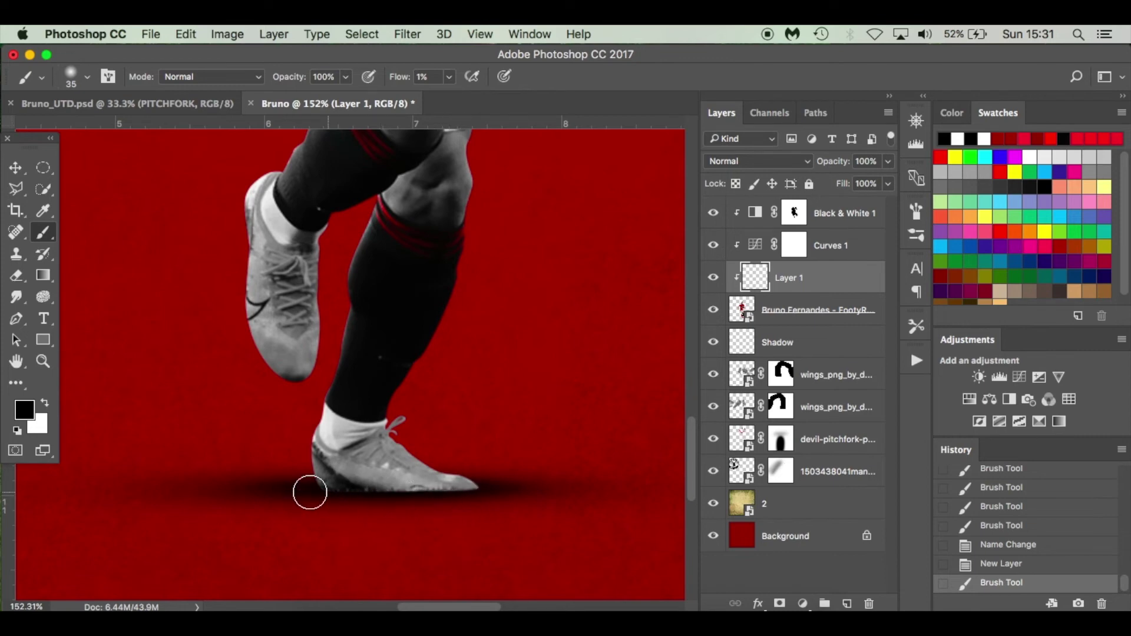
{"action": "mouse_move", "coordinate": [361, 501]}
{"action": "left_mouse_down"}
{"action": "mouse_move", "coordinate": [305, 497]}
{"action": "mouse_move", "coordinate": [375, 496]}
{"action": "mouse_move", "coordinate": [315, 509]}
{"action": "mouse_move", "coordinate": [489, 489]}
{"action": "mouse_move", "coordinate": [332, 490]}
{"action": "mouse_move", "coordinate": [343, 490]}
{"action": "mouse_move", "coordinate": [321, 459]}
{"action": "mouse_move", "coordinate": [341, 485]}
{"action": "mouse_move", "coordinate": [332, 493]}
{"action": "mouse_move", "coordinate": [439, 501]}
{"action": "mouse_move", "coordinate": [289, 487]}
{"action": "mouse_move", "coordinate": [455, 493]}
{"action": "mouse_move", "coordinate": [298, 488]}
{"action": "mouse_move", "coordinate": [307, 442]}
{"action": "mouse_move", "coordinate": [313, 480]}
{"action": "mouse_move", "coordinate": [313, 400]}
{"action": "mouse_move", "coordinate": [321, 496]}
{"action": "mouse_move", "coordinate": [346, 327]}
{"action": "mouse_move", "coordinate": [304, 479]}
{"action": "mouse_move", "coordinate": [350, 338]}
{"action": "mouse_move", "coordinate": [322, 491]}
{"action": "mouse_move", "coordinate": [340, 346]}
{"action": "mouse_move", "coordinate": [323, 476]}
{"action": "mouse_move", "coordinate": [340, 440]}
{"action": "mouse_move", "coordinate": [316, 371]}
{"action": "left_mouse_up"}
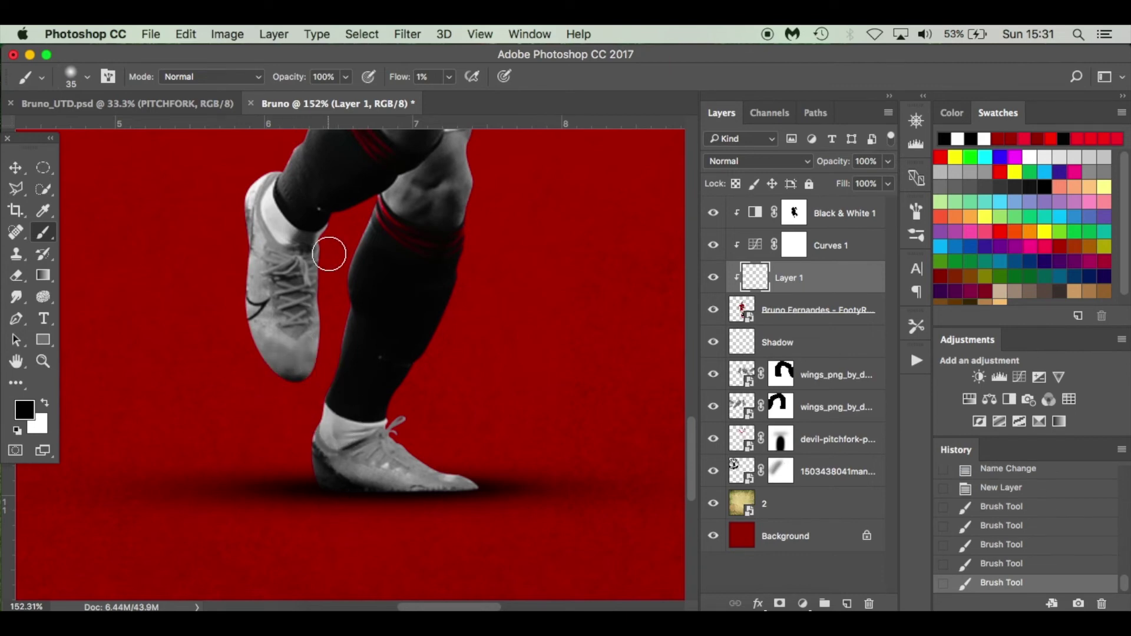
{"action": "scroll", "coordinate": [328, 247], "scroll_direction": "up", "scroll_amount": 1}
{"action": "mouse_move", "coordinate": [321, 248]}
{"action": "left_mouse_down"}
{"action": "mouse_move", "coordinate": [353, 222]}
{"action": "mouse_move", "coordinate": [344, 255]}
{"action": "left_mouse_up"}
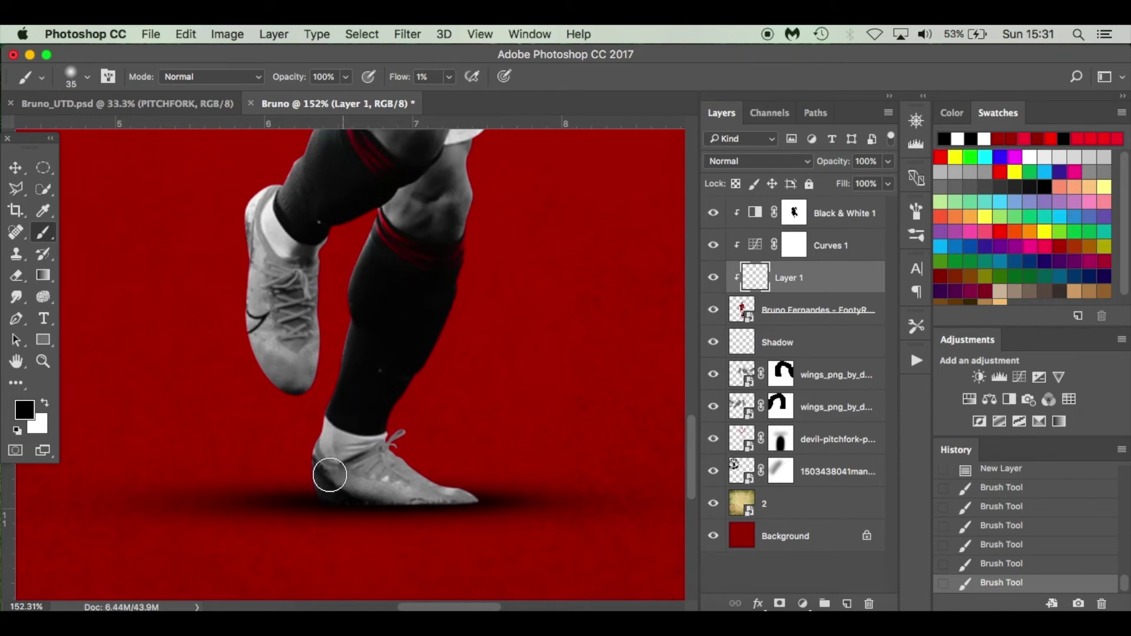
{"action": "mouse_move", "coordinate": [430, 498]}
{"action": "left_mouse_down"}
{"action": "mouse_move", "coordinate": [470, 505]}
{"action": "mouse_move", "coordinate": [270, 498]}
{"action": "mouse_move", "coordinate": [273, 508]}
{"action": "mouse_move", "coordinate": [365, 512]}
{"action": "left_mouse_up"}
Step: Compare the whole poster with and without the boot shading layer
{"action": "key", "text": "super+0"}
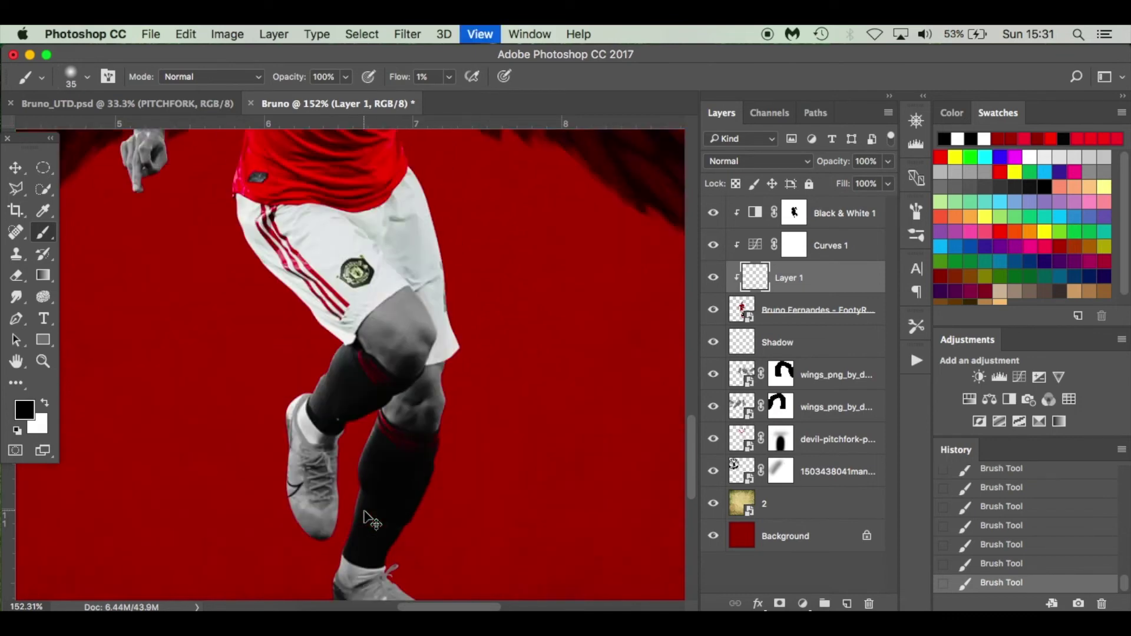
{"action": "key", "text": "v"}
{"action": "left_click", "coordinate": [713, 278]}
{"action": "left_click", "coordinate": [714, 278]}
{"action": "left_click", "coordinate": [714, 278]}
{"action": "left_click", "coordinate": [713, 278]}
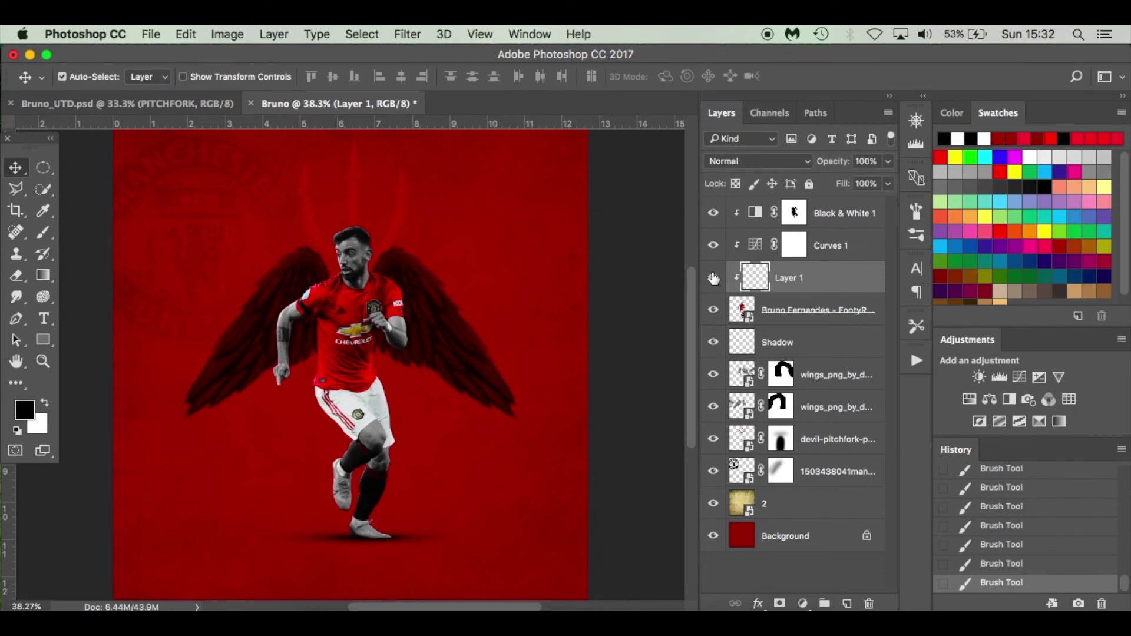
{"action": "left_click", "coordinate": [713, 278]}
{"action": "left_click", "coordinate": [713, 278]}
Step: Unlock the Background layer and add the text MANCHESTER UNITED in black 25 pt Bebas Neue directly above it, across the player's lower legs
{"action": "left_click", "coordinate": [837, 538]}
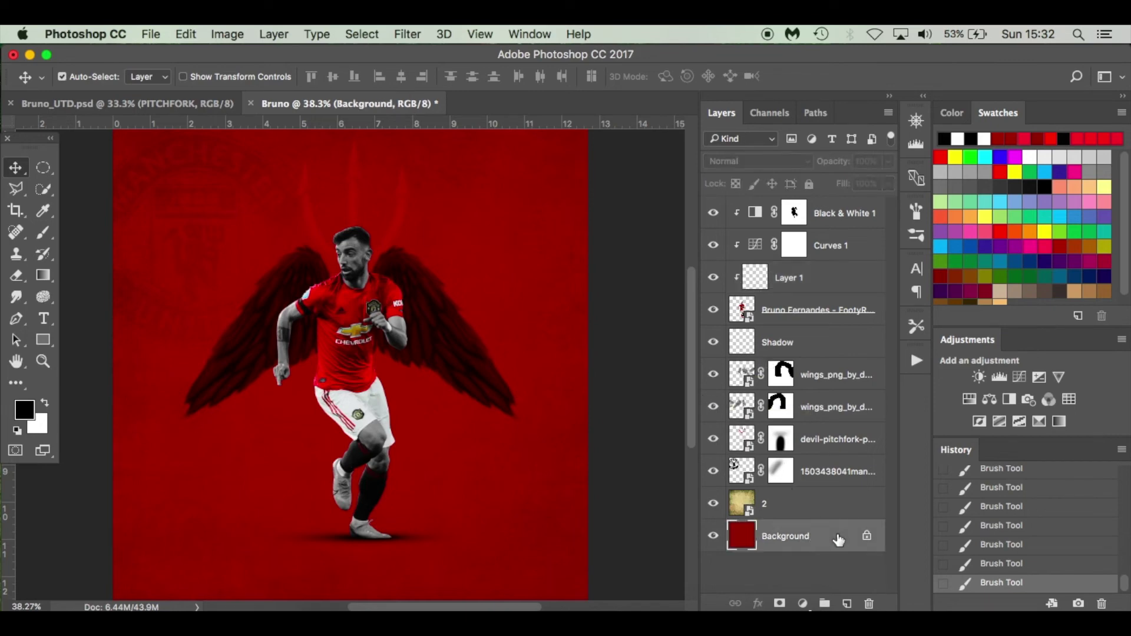
{"action": "left_click_drag", "start_coordinate": [869, 538], "coordinate": [869, 603]}
{"action": "key", "text": "t"}
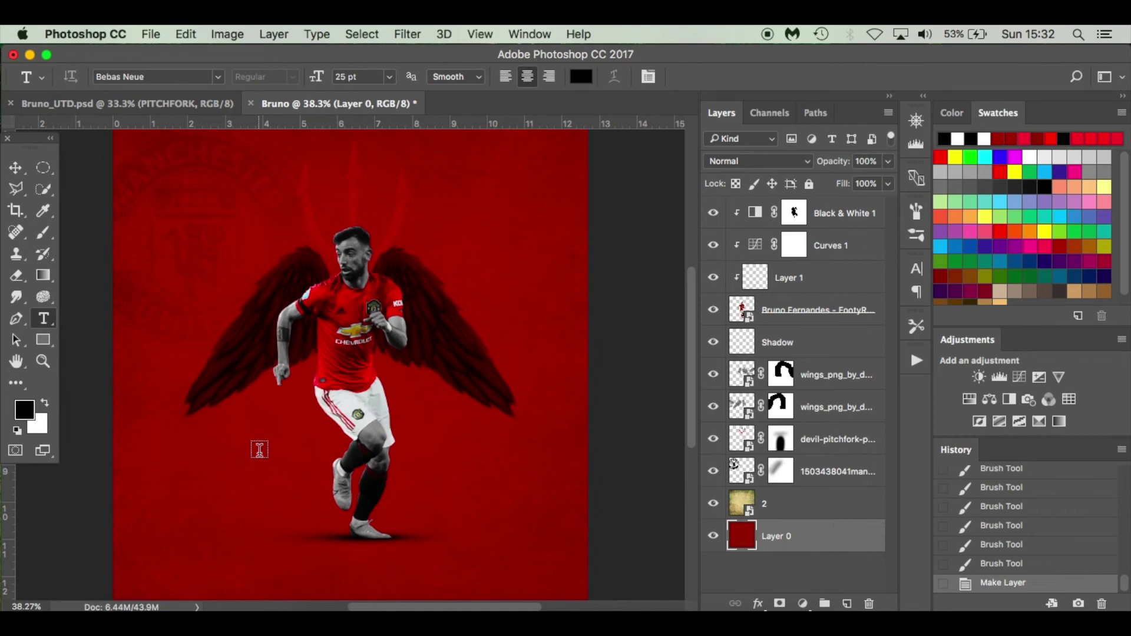
{"action": "scroll", "coordinate": [260, 449], "scroll_direction": "down", "scroll_amount": 2}
{"action": "left_click", "coordinate": [198, 481]}
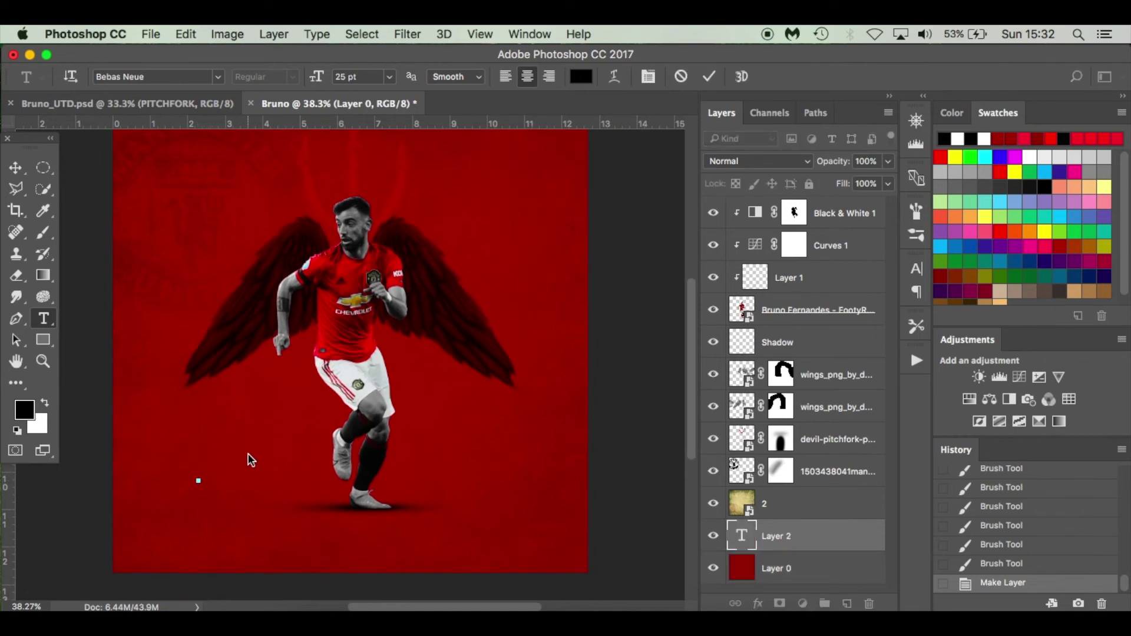
{"action": "type", "text": "MA"}
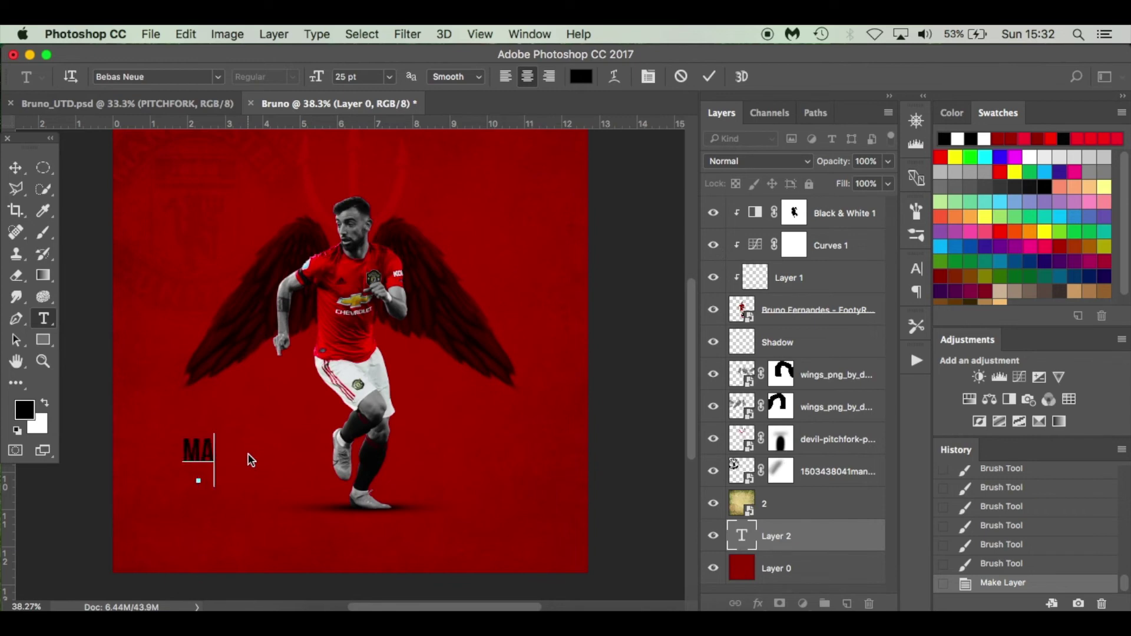
{"action": "type", "text": "NCHESTER"}
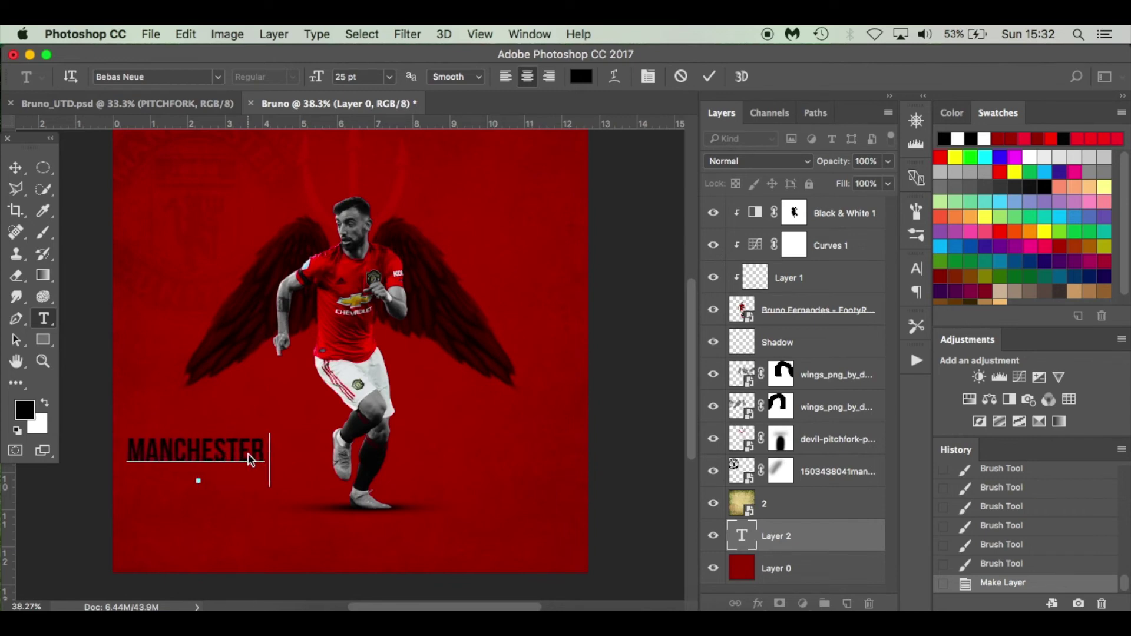
{"action": "type", "text": " UNITED"}
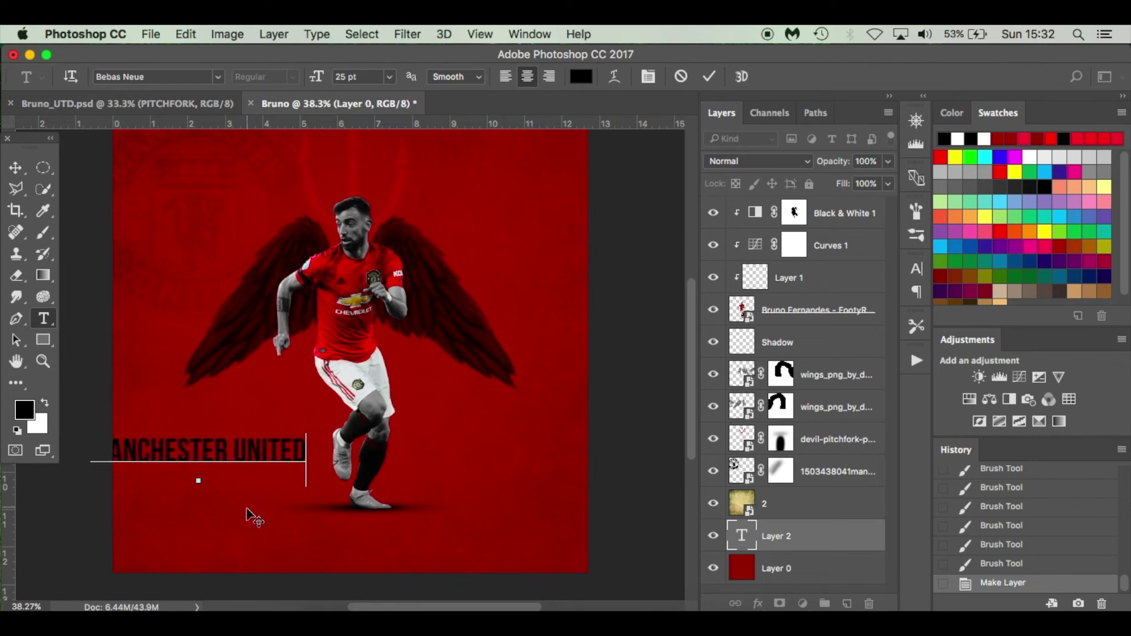
{"action": "left_click_drag", "start_coordinate": [297, 515], "coordinate": [467, 524]}
{"action": "left_click", "coordinate": [16, 168]}
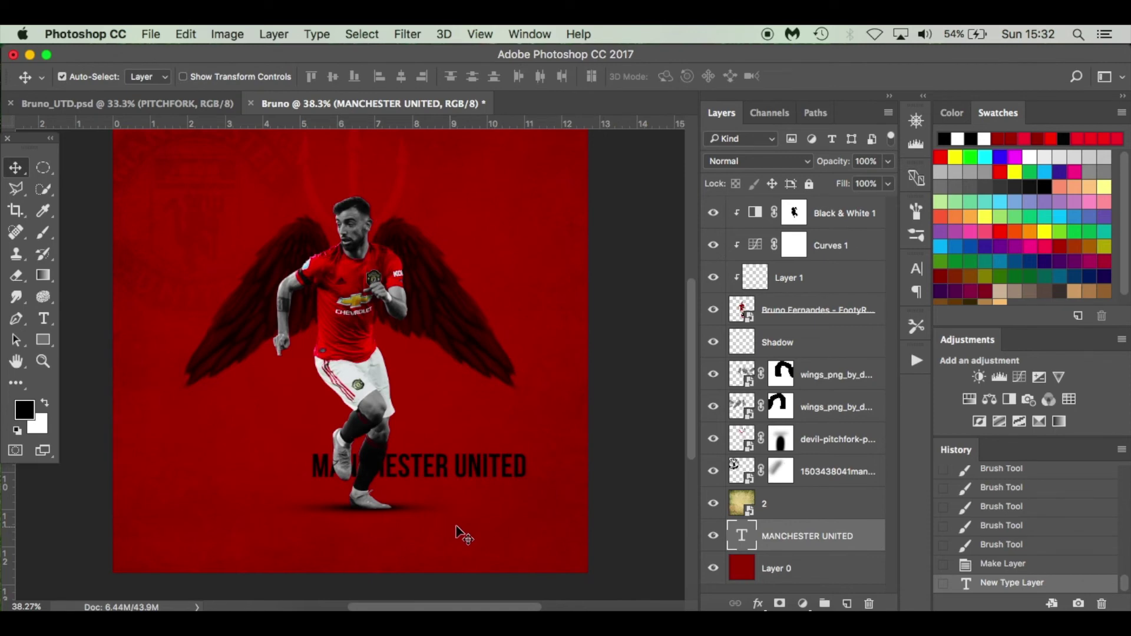
Step: Rotate the MANCHESTER UNITED text 90° counter-clockwise and place it beside the right wing at X 1375 px, Y 750 px
{"action": "key", "text": "super+t"}
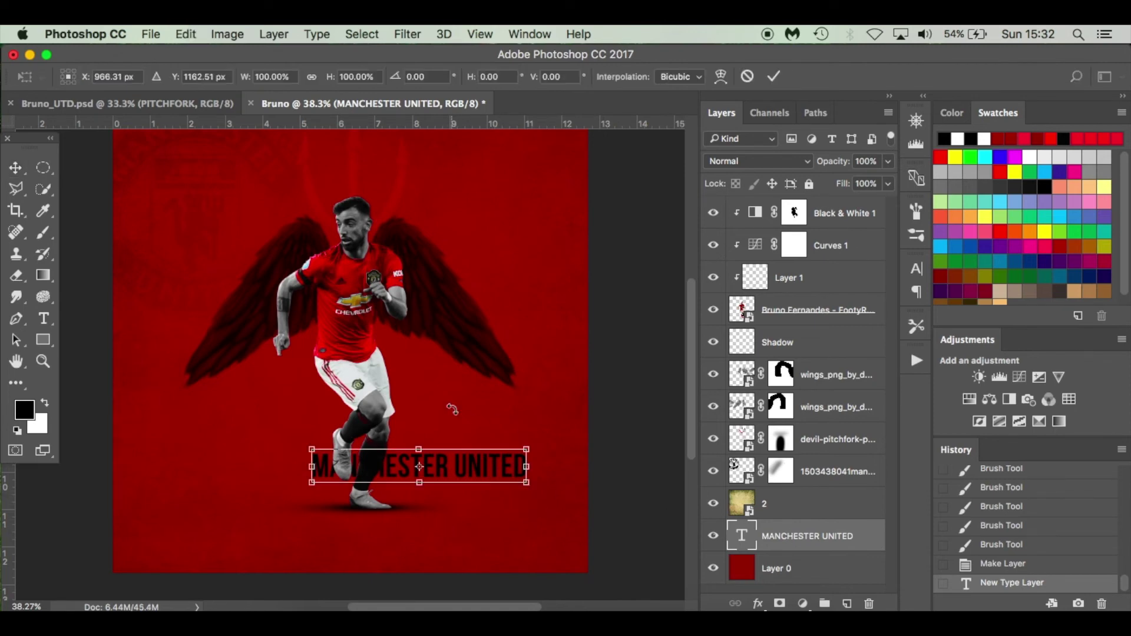
{"action": "right_click", "coordinate": [473, 469]}
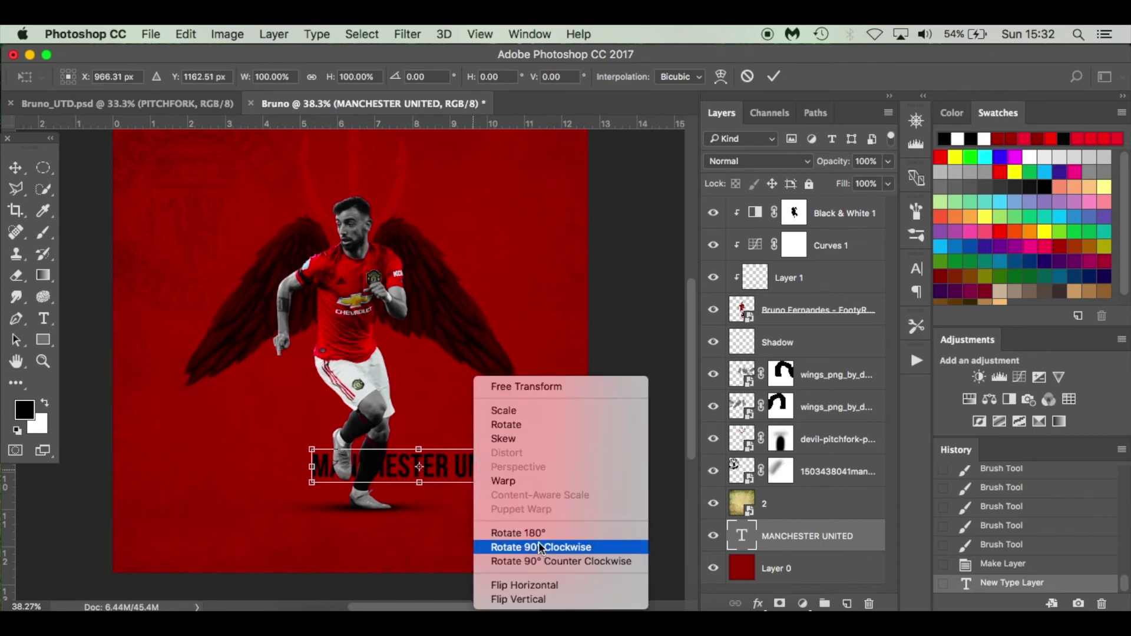
{"action": "left_click", "coordinate": [584, 561]}
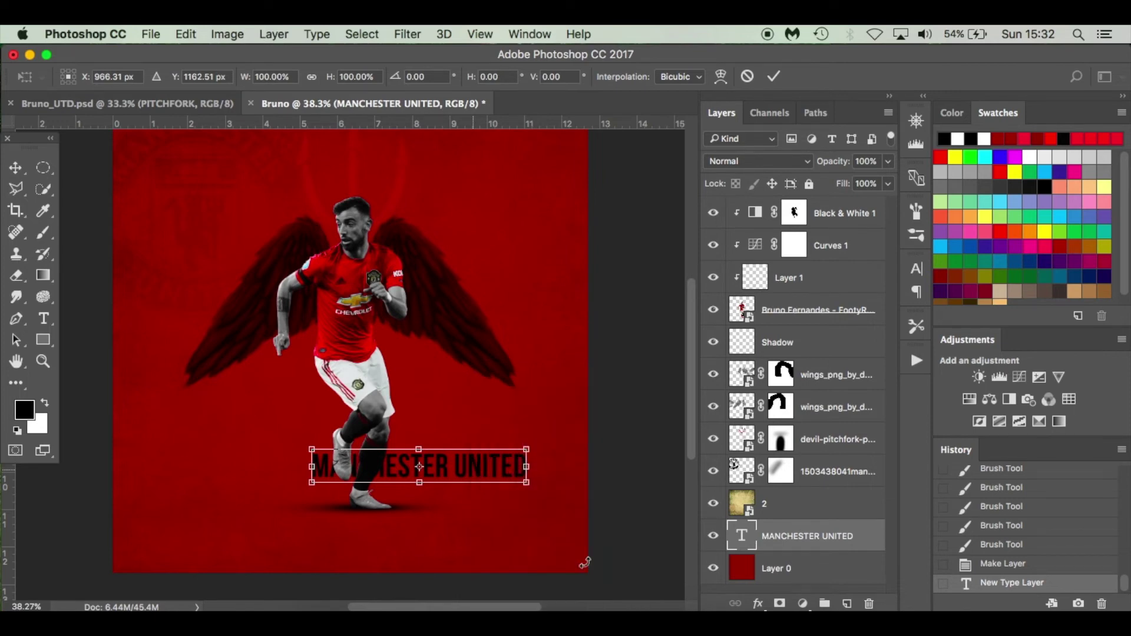
{"action": "left_click_drag", "start_coordinate": [431, 437], "coordinate": [562, 306]}
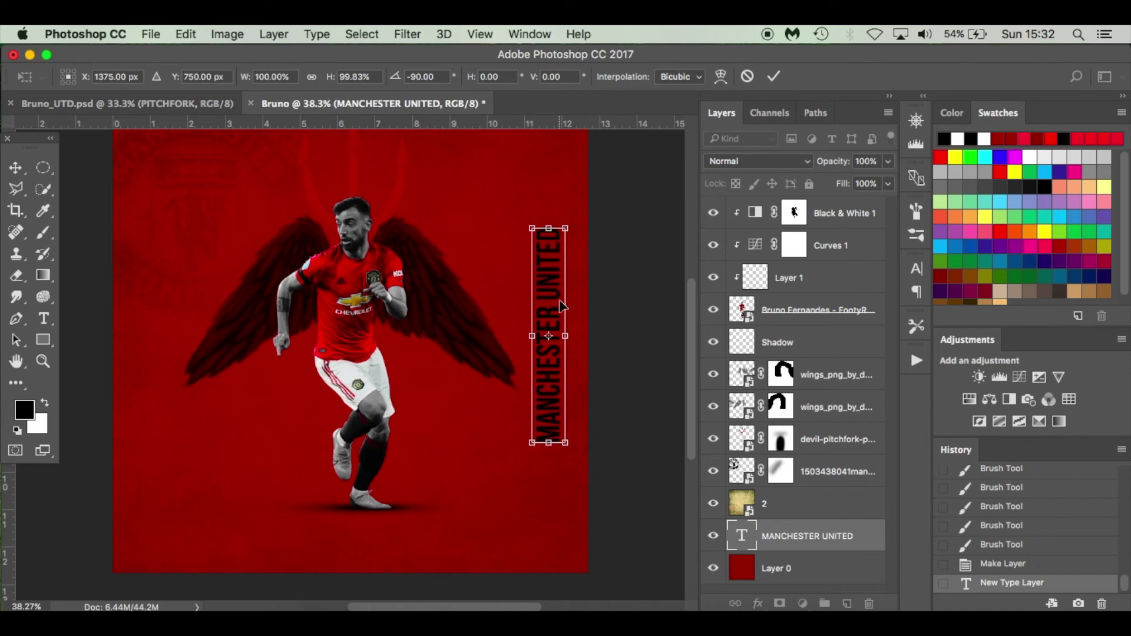
{"action": "key", "text": "Return"}
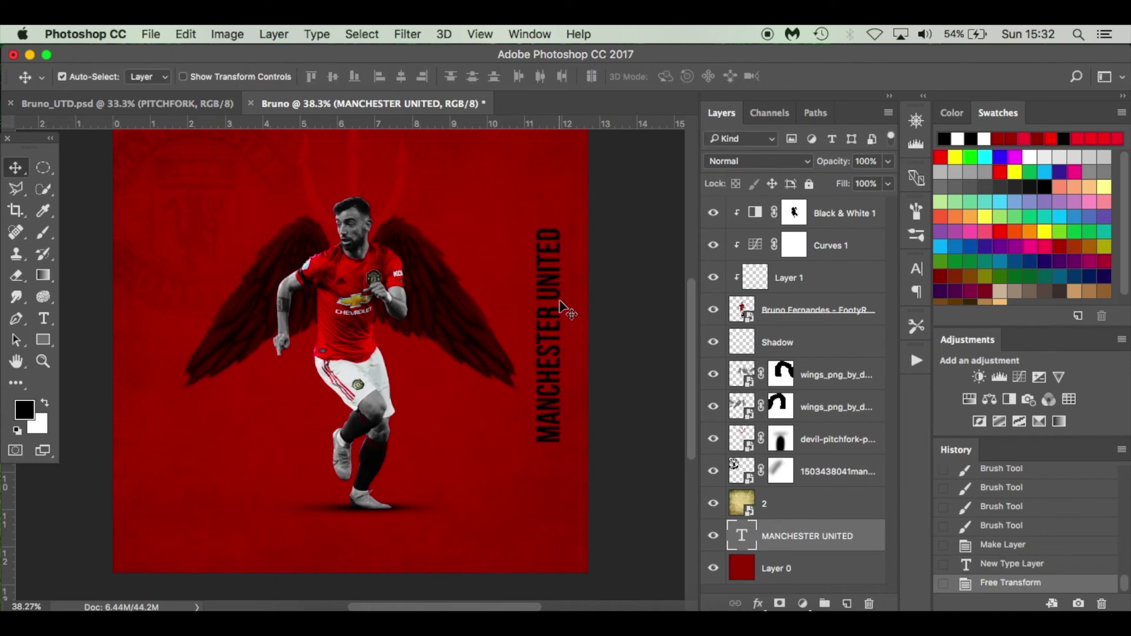
Step: Show the guides and shift the vertical MANCHESTER UNITED text up to Y 747.39 px to align it with the horizontal guide
{"action": "key", "text": "super+semicolon"}
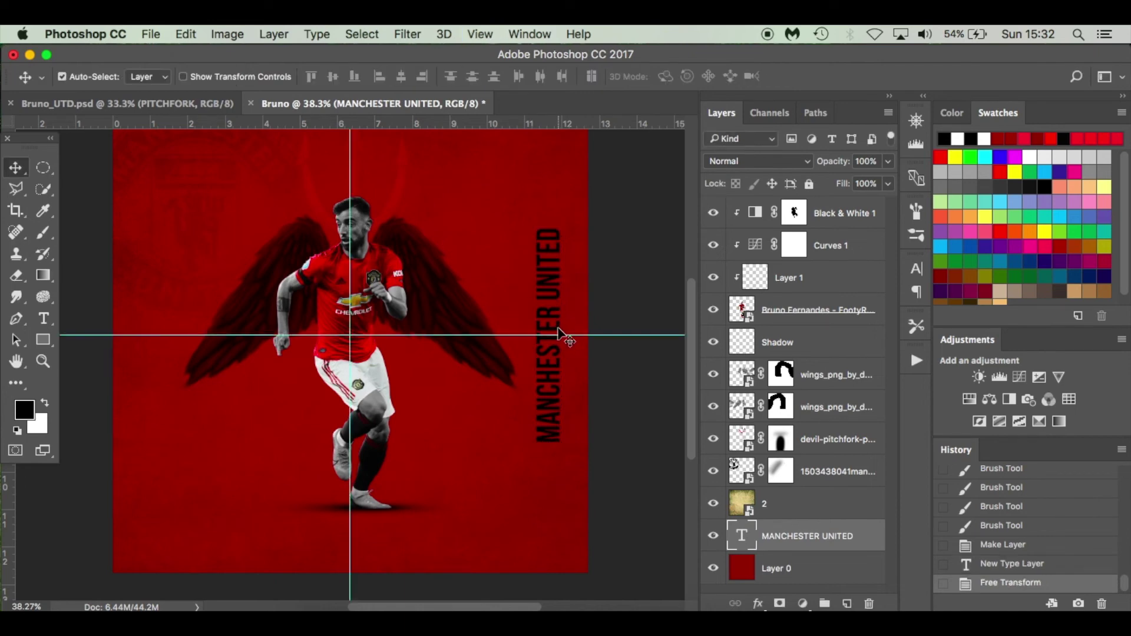
{"action": "left_click", "coordinate": [561, 336]}
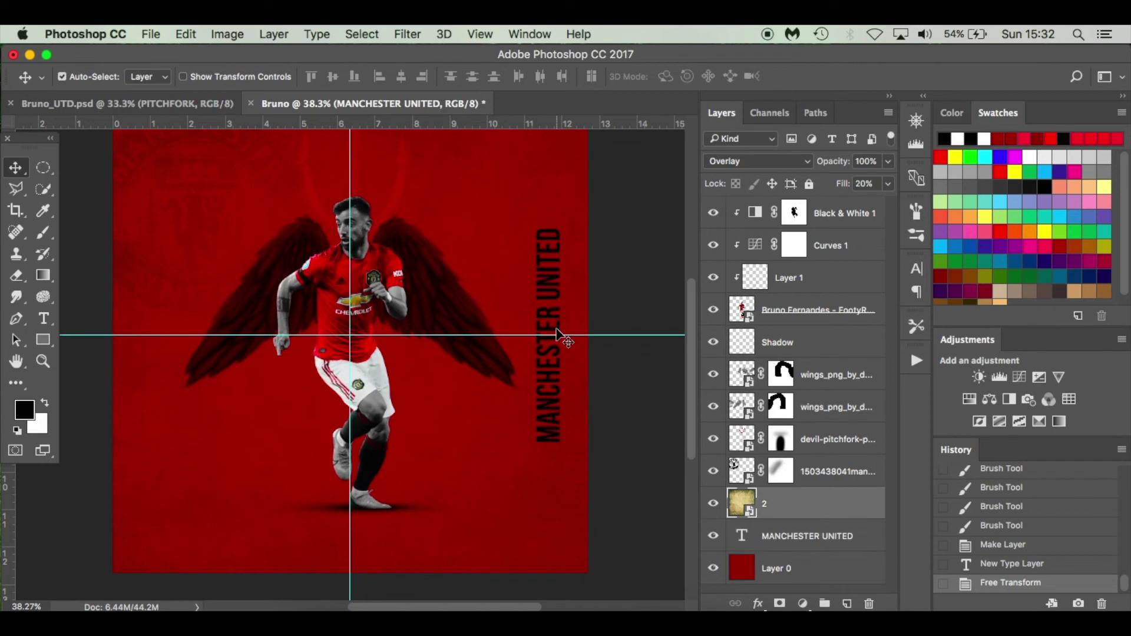
{"action": "left_click", "coordinate": [812, 536]}
{"action": "key", "text": "super+t"}
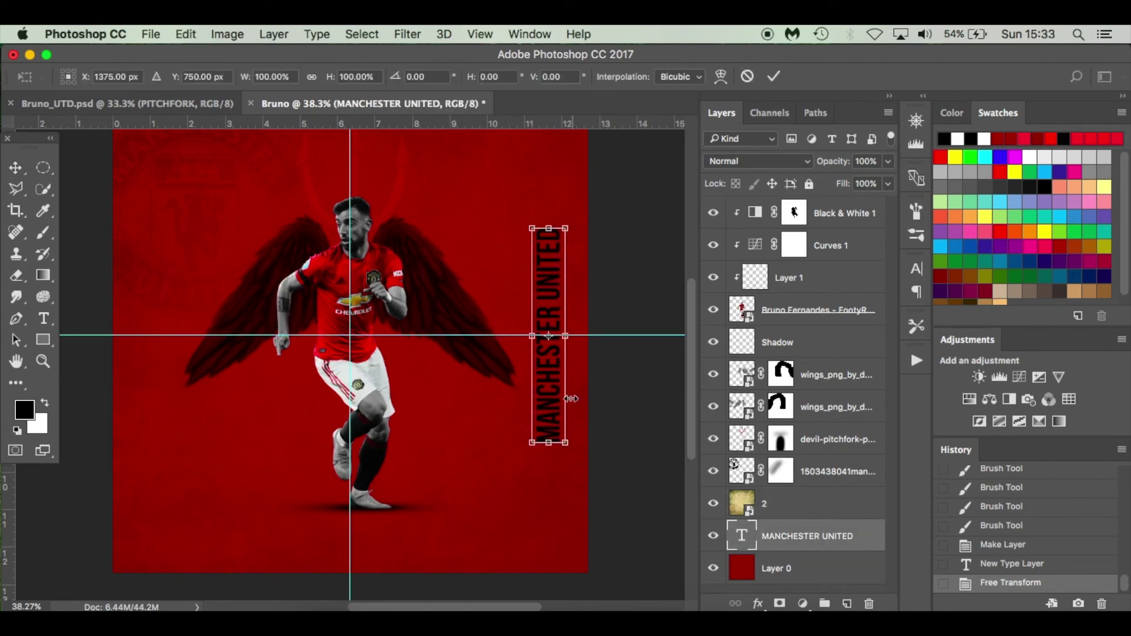
{"action": "left_click_drag", "start_coordinate": [554, 390], "coordinate": [554, 388]}
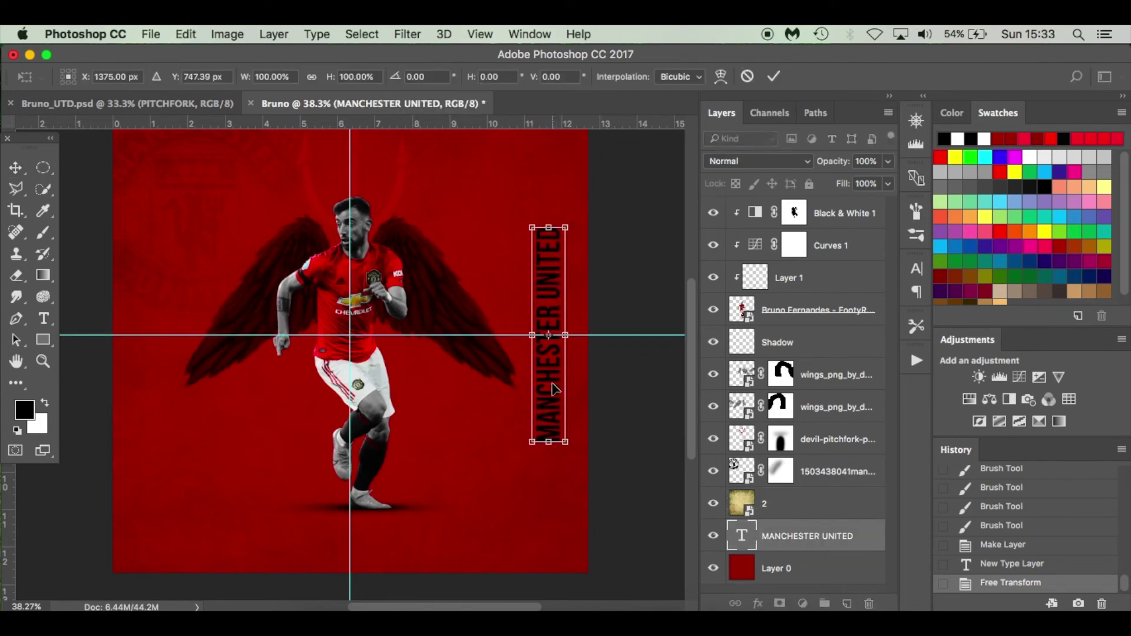
{"action": "left_click", "coordinate": [15, 168]}
{"action": "left_click", "coordinate": [704, 257]}
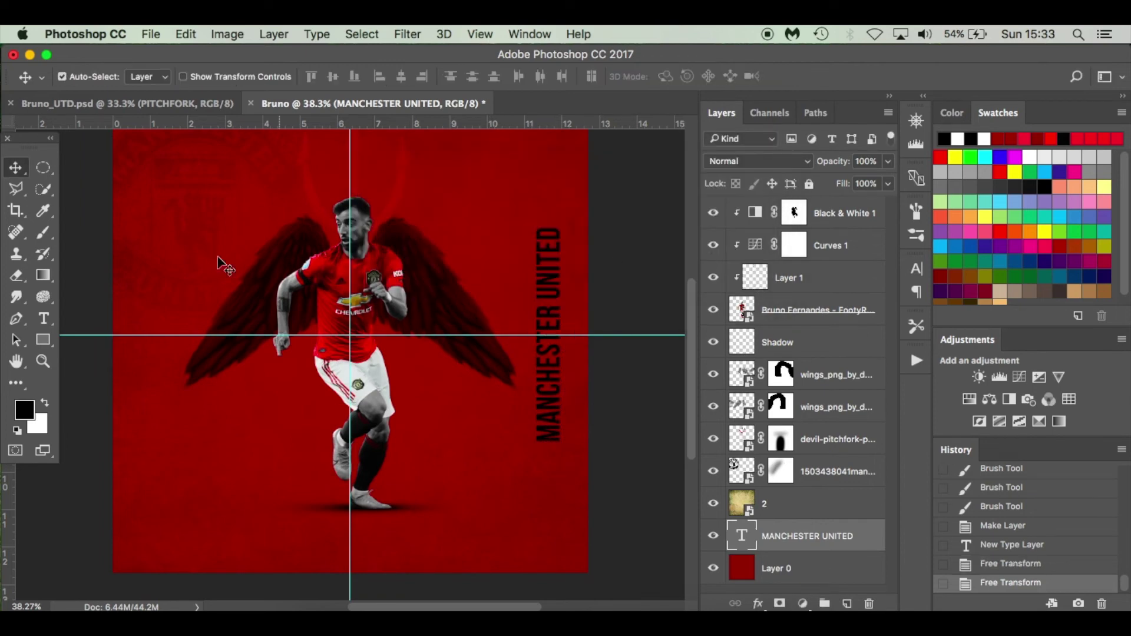
Step: Enlarge the whole vertical MANCHESTER UNITED text to 50.96 pt so it spans nearly the full poster height
{"action": "key", "text": "t"}
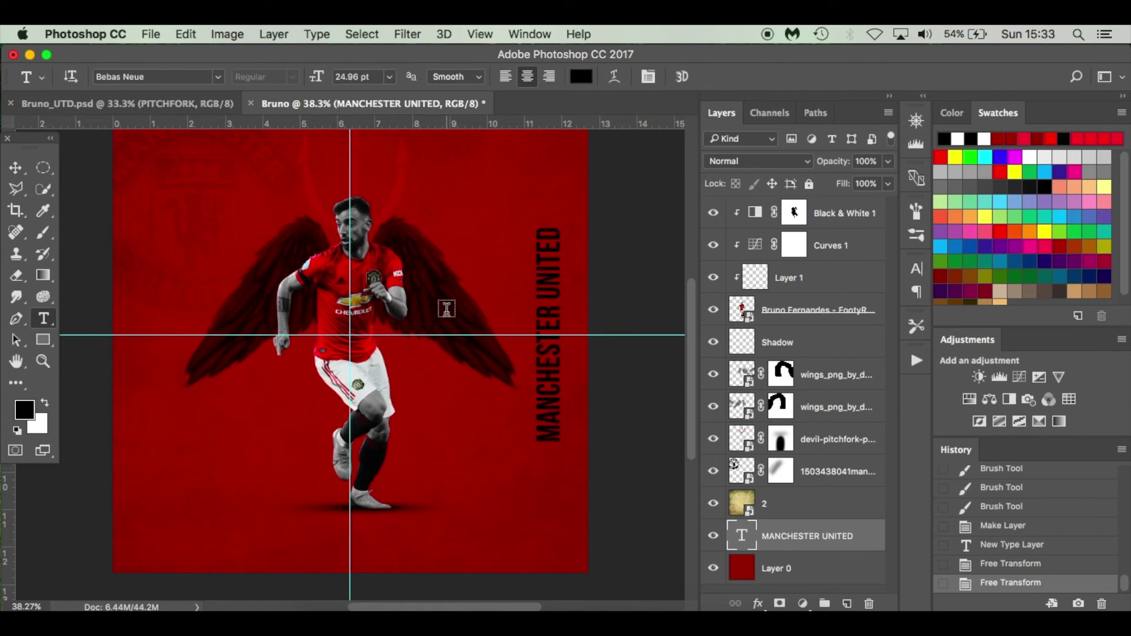
{"action": "left_click", "coordinate": [550, 324]}
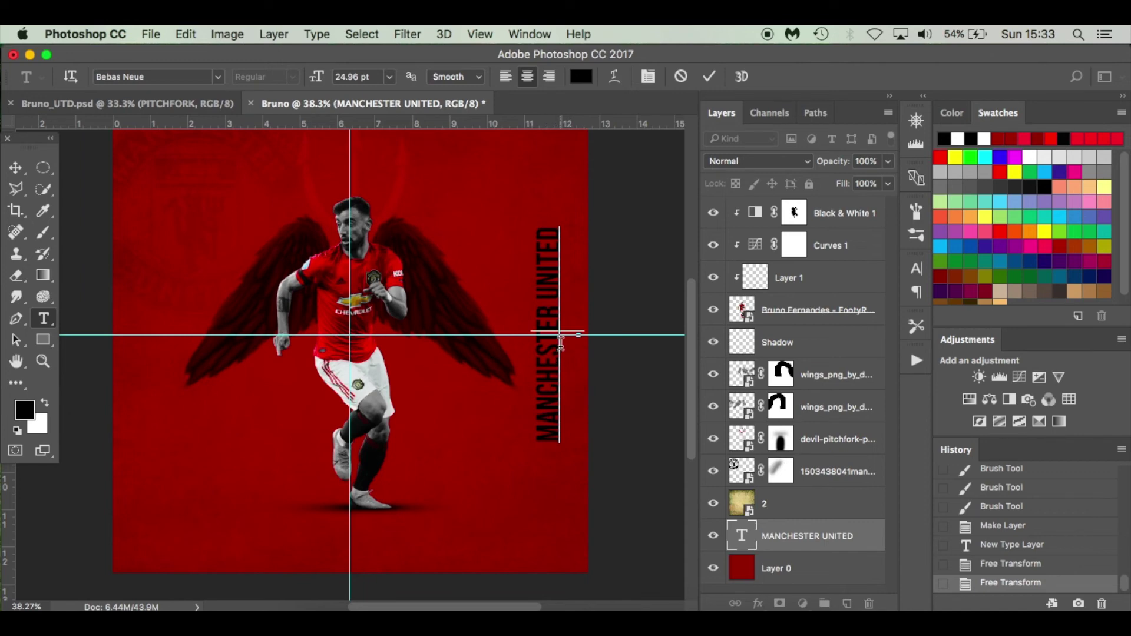
{"action": "key", "text": "super+a"}
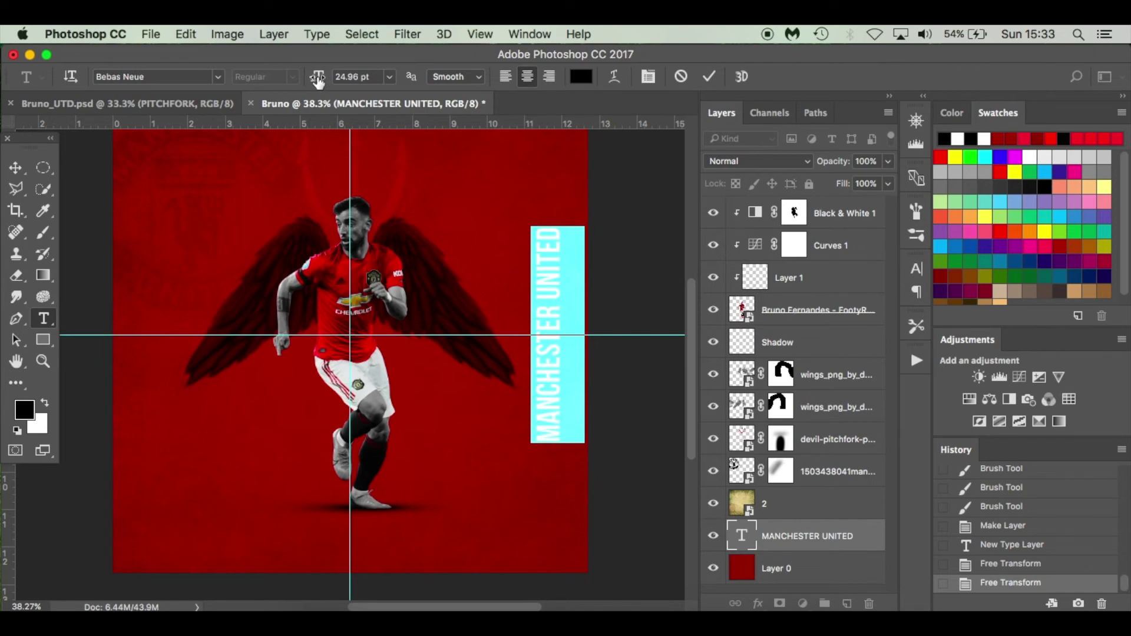
{"action": "left_click_drag", "start_coordinate": [317, 79], "coordinate": [337, 84]}
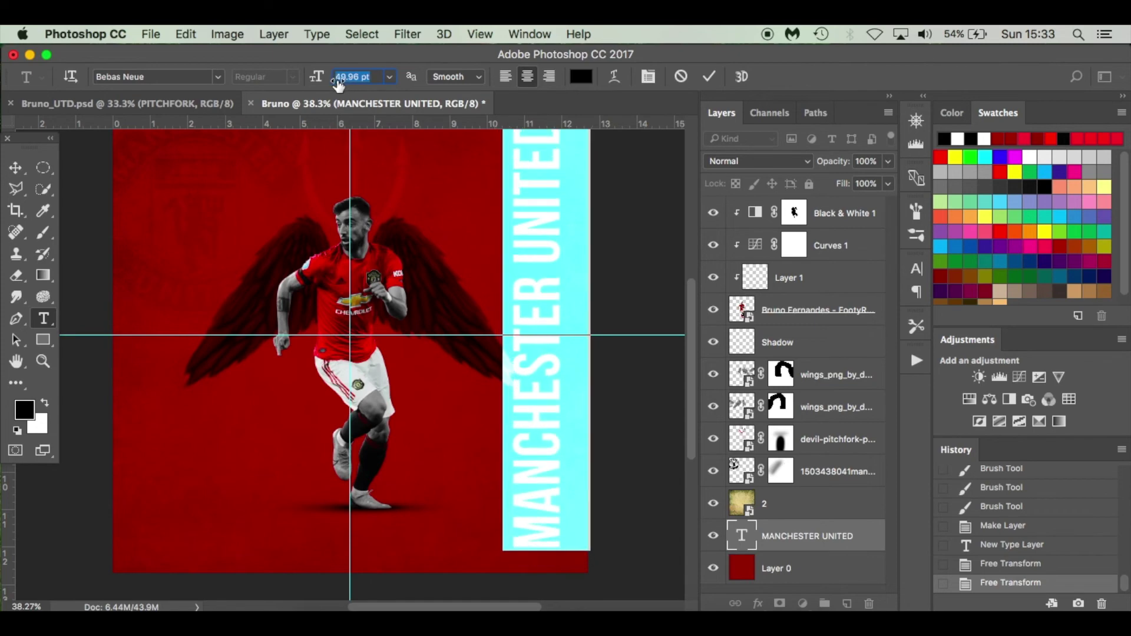
{"action": "scroll", "coordinate": [381, 195], "scroll_direction": "up", "scroll_amount": 3}
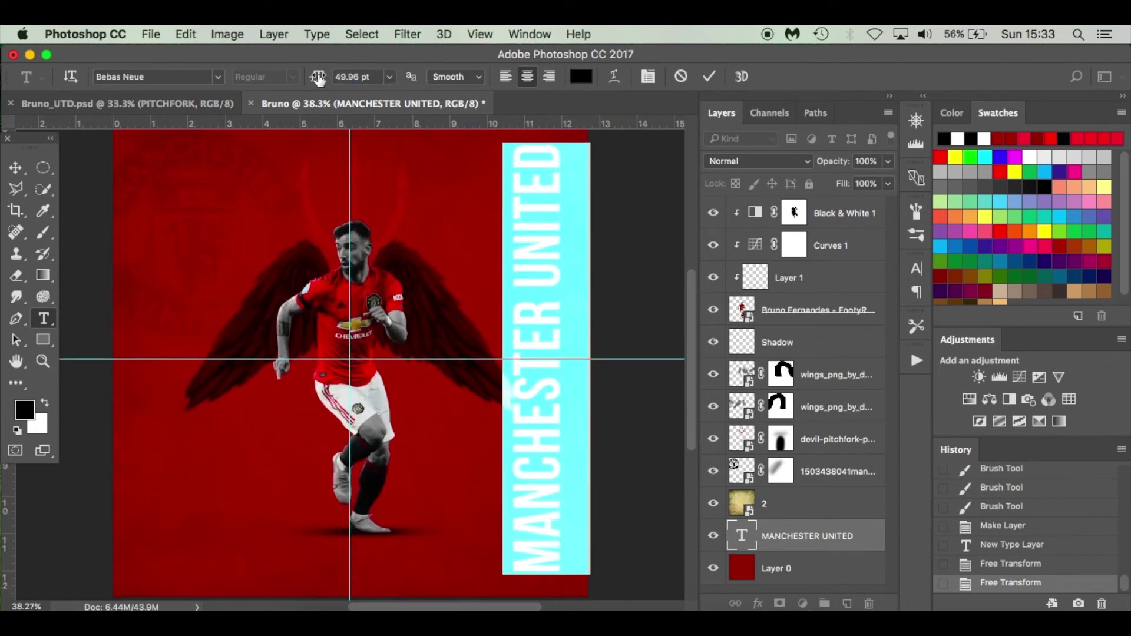
{"action": "left_click_drag", "start_coordinate": [319, 78], "coordinate": [335, 81]}
{"action": "left_click", "coordinate": [556, 328]}
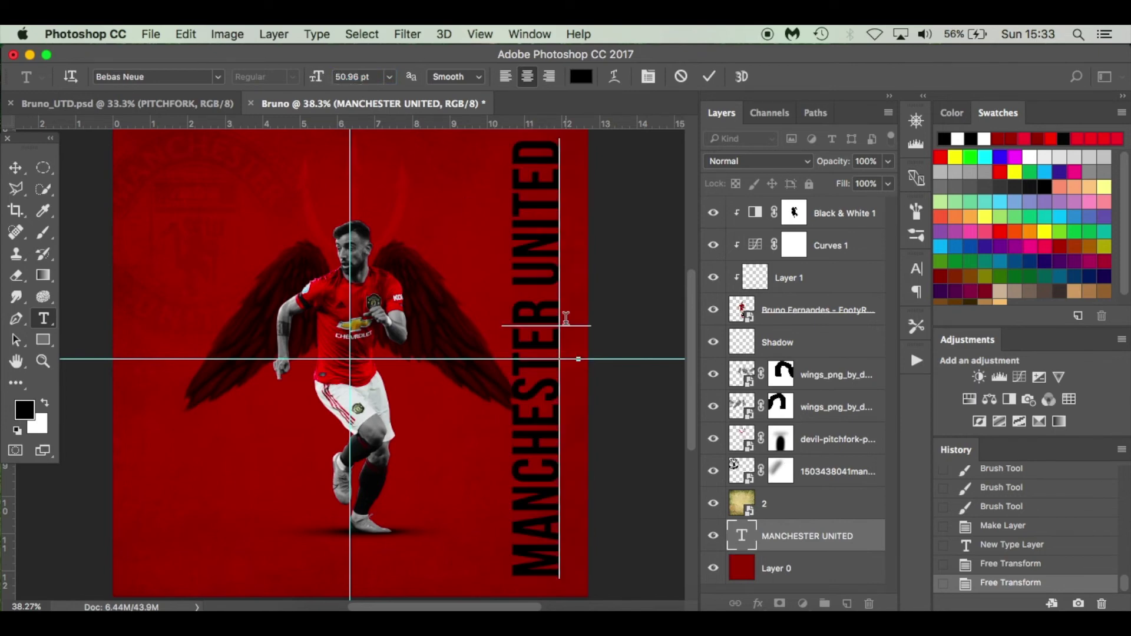
Step: Nudge the vertical MANCHESTER UNITED text about 40 px to the right and slightly down, away from the wing tip
{"action": "left_click", "coordinate": [18, 171]}
{"action": "key", "text": "Down"}
{"action": "key", "text": "shift+Right"}
{"action": "key", "text": "shift+Right"}
{"action": "key", "text": "shift+Right"}
{"action": "key", "text": "shift+Right"}
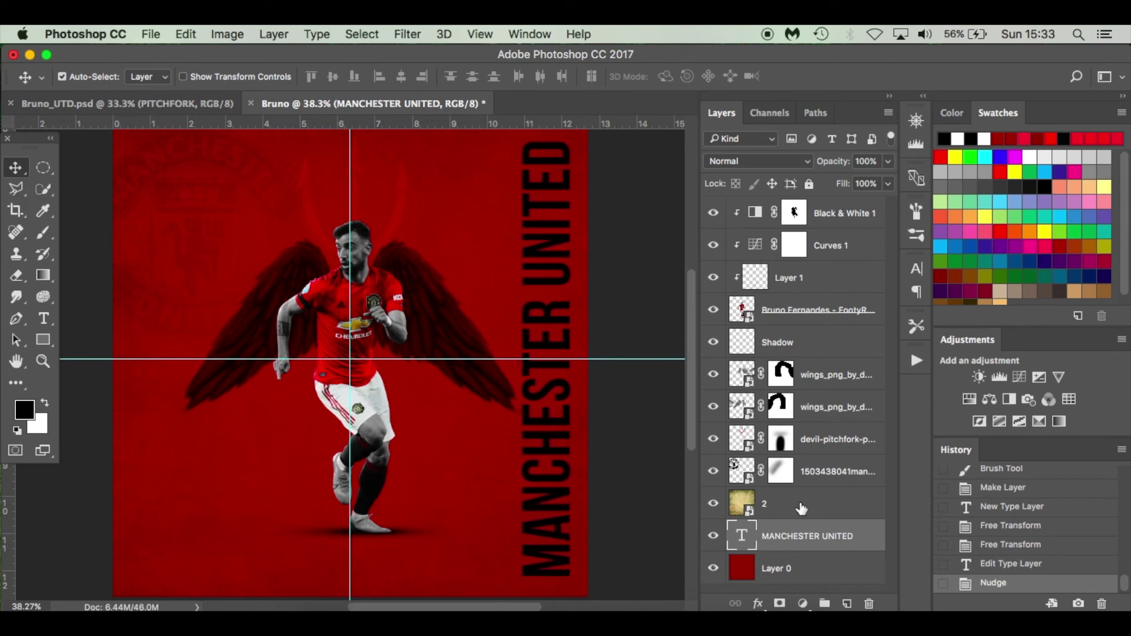
Step: Lower the MANCHESTER UNITED text layer's fill to 25% and nudge the text slightly further right
{"action": "left_click_drag", "start_coordinate": [845, 187], "coordinate": [808, 187]}
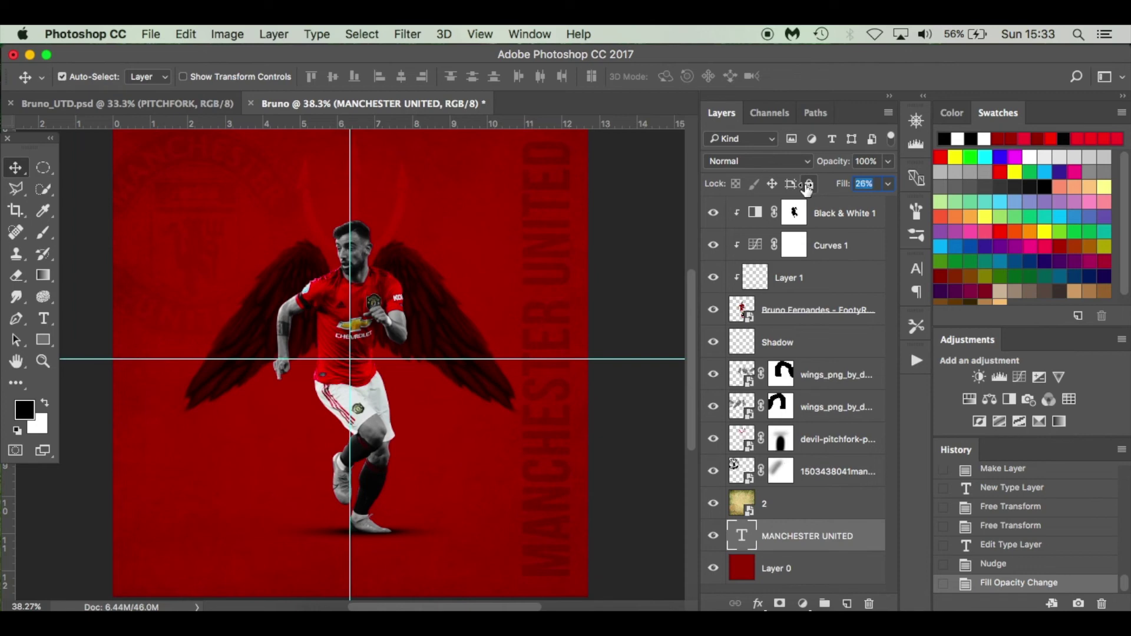
{"action": "key", "text": "Return"}
{"action": "key", "text": "Right"}
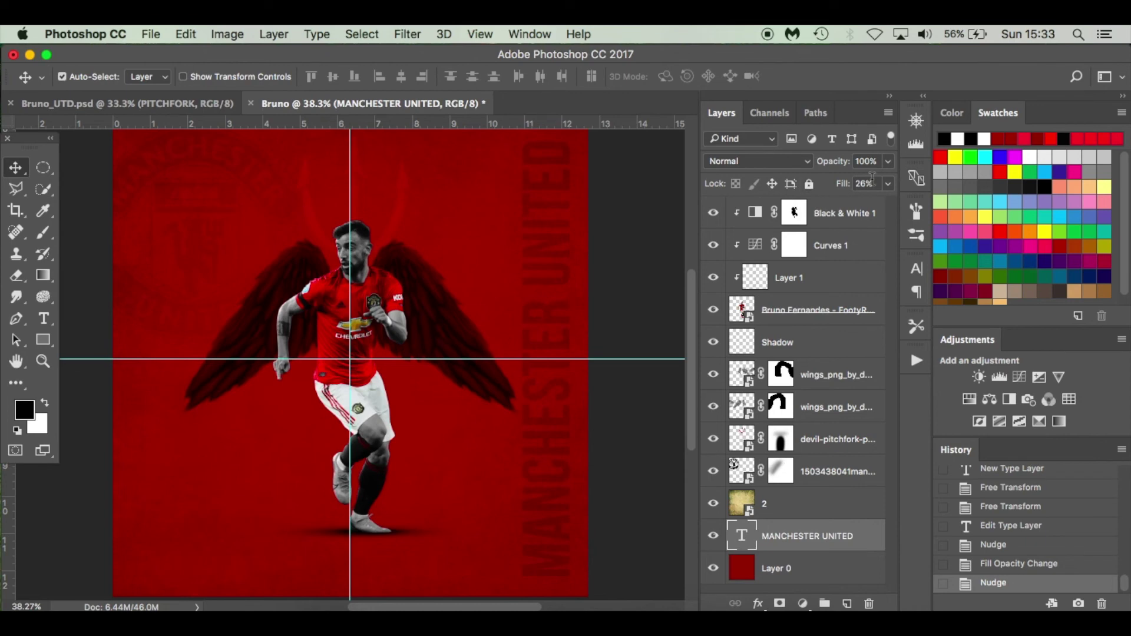
{"action": "type", "text": "25"}
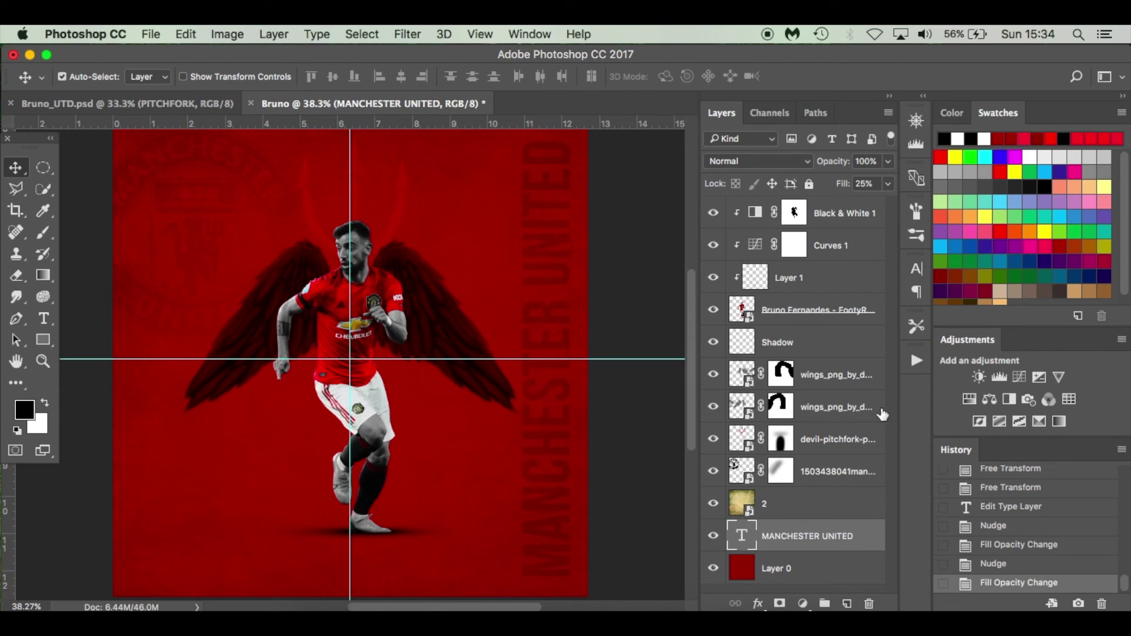
Step: Stamp all visible layers into a new layer above Black & White 1 and duplicate that merged layer
{"action": "left_click", "coordinate": [854, 215]}
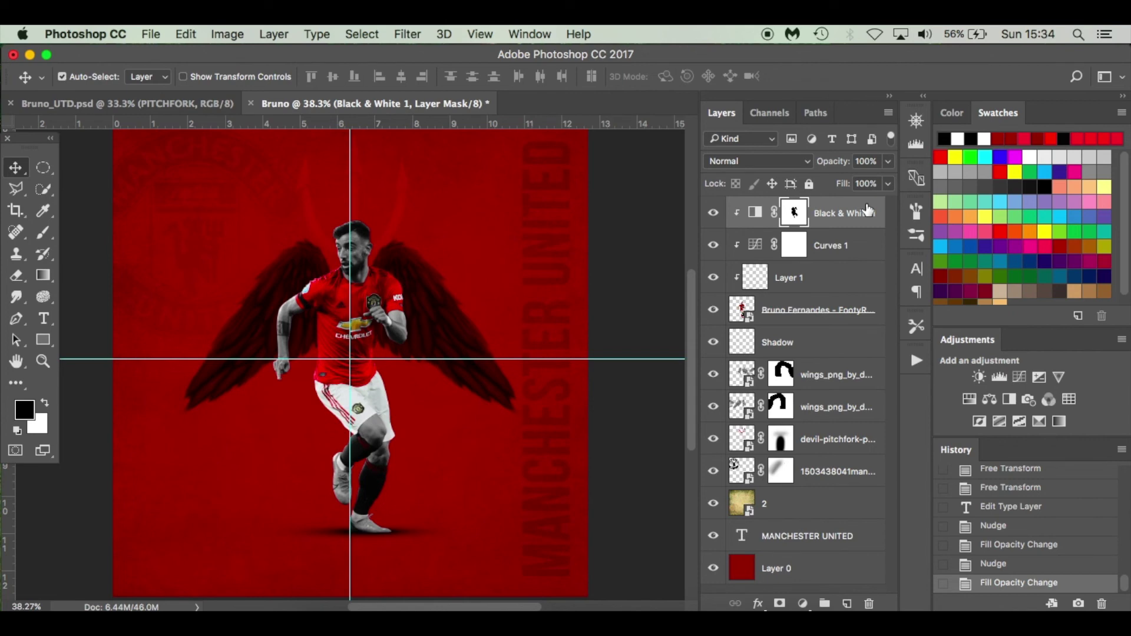
{"action": "key", "text": "alt+shift+super+e"}
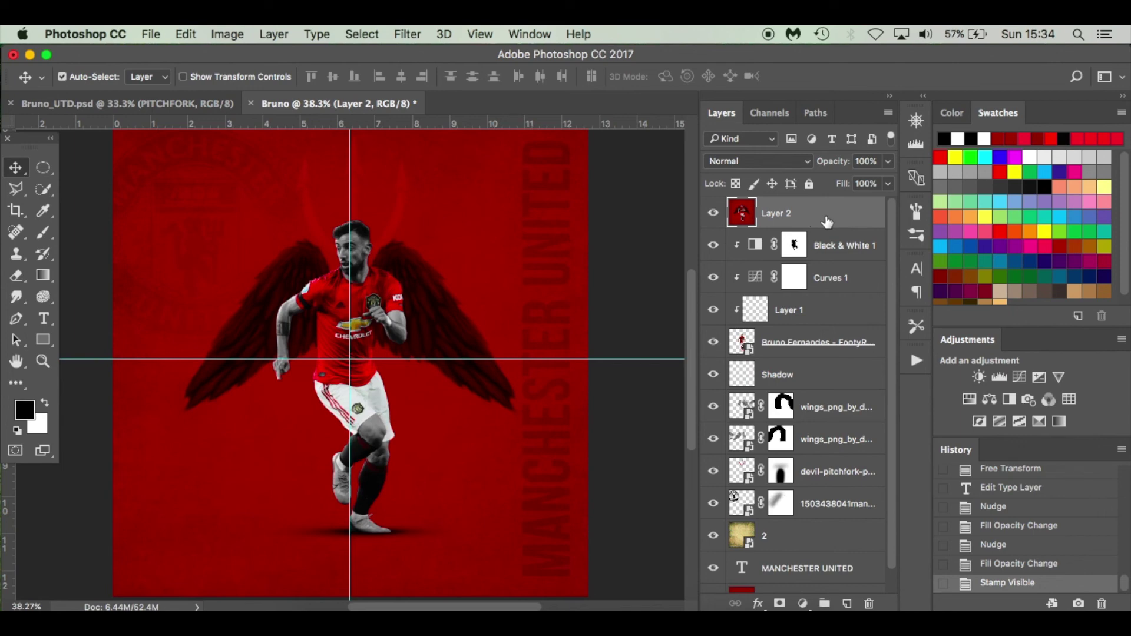
{"action": "key", "text": "super+j"}
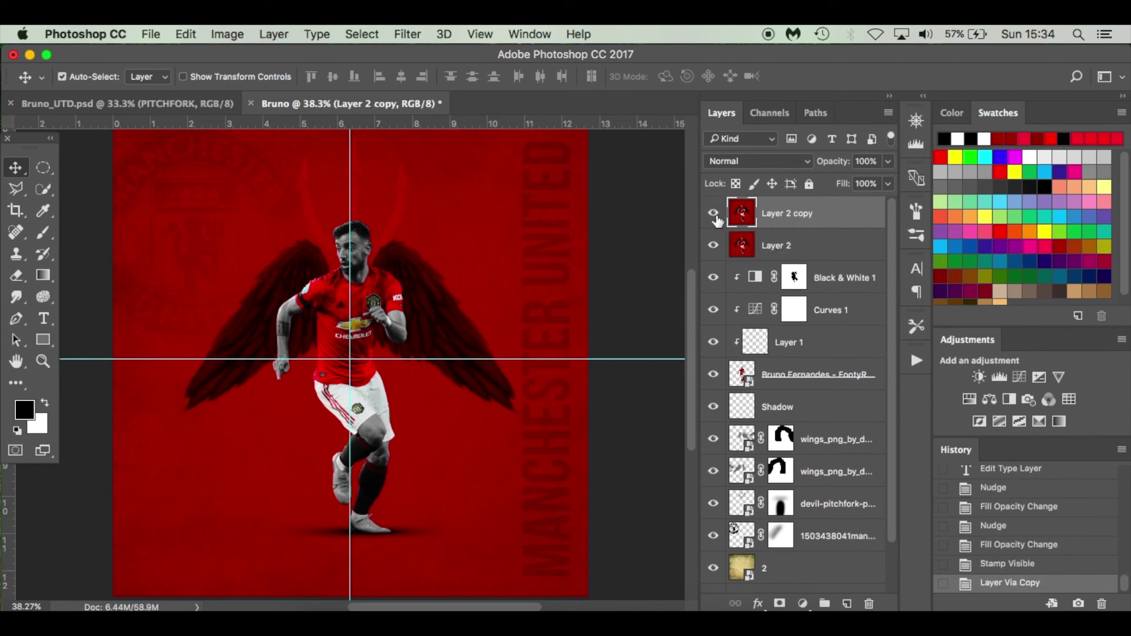
Step: Hide the duplicate and apply a Gaussian Blur with a 9.0 px radius to the merged layer beneath it, Layer 2
{"action": "left_click", "coordinate": [715, 217]}
{"action": "left_click", "coordinate": [814, 255]}
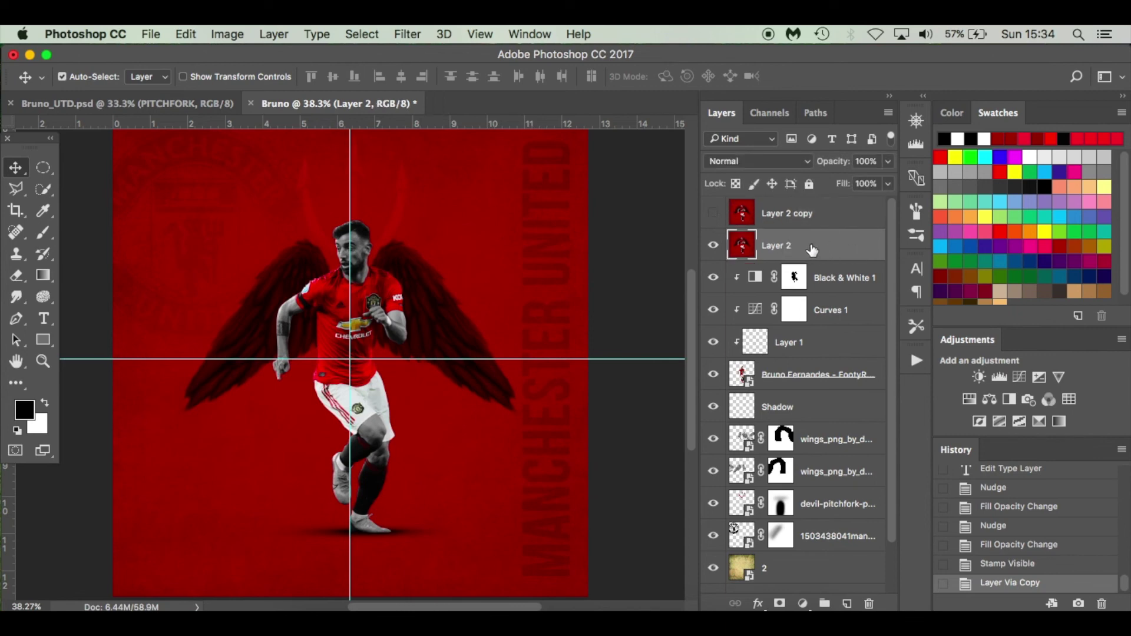
{"action": "left_click", "coordinate": [404, 34]}
{"action": "mouse_move", "coordinate": [434, 231]}
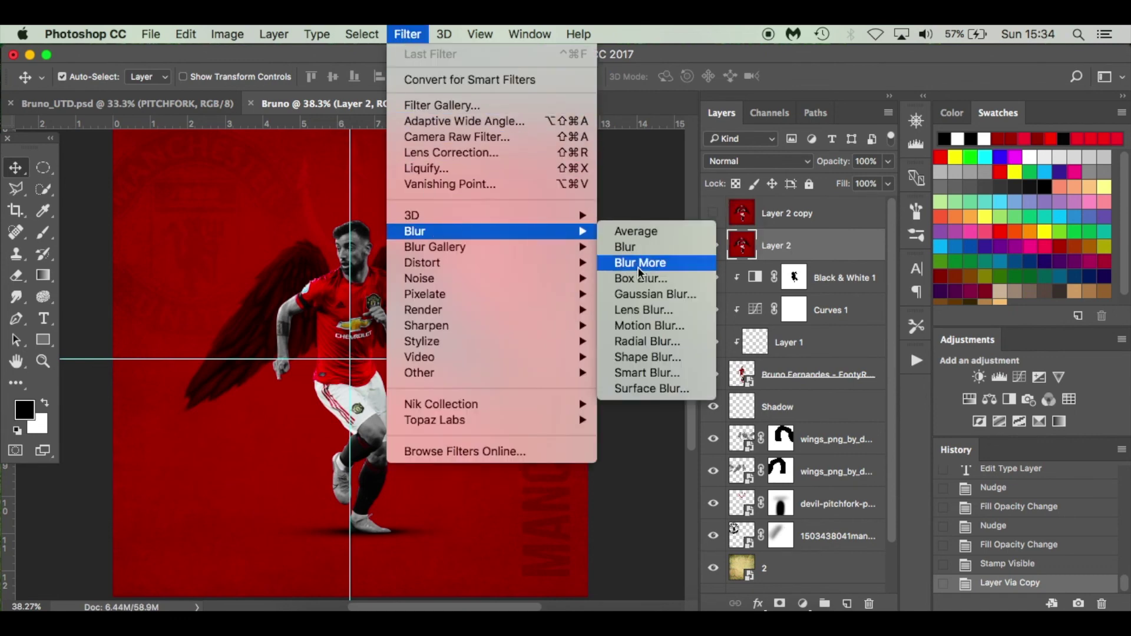
{"action": "left_click", "coordinate": [654, 295]}
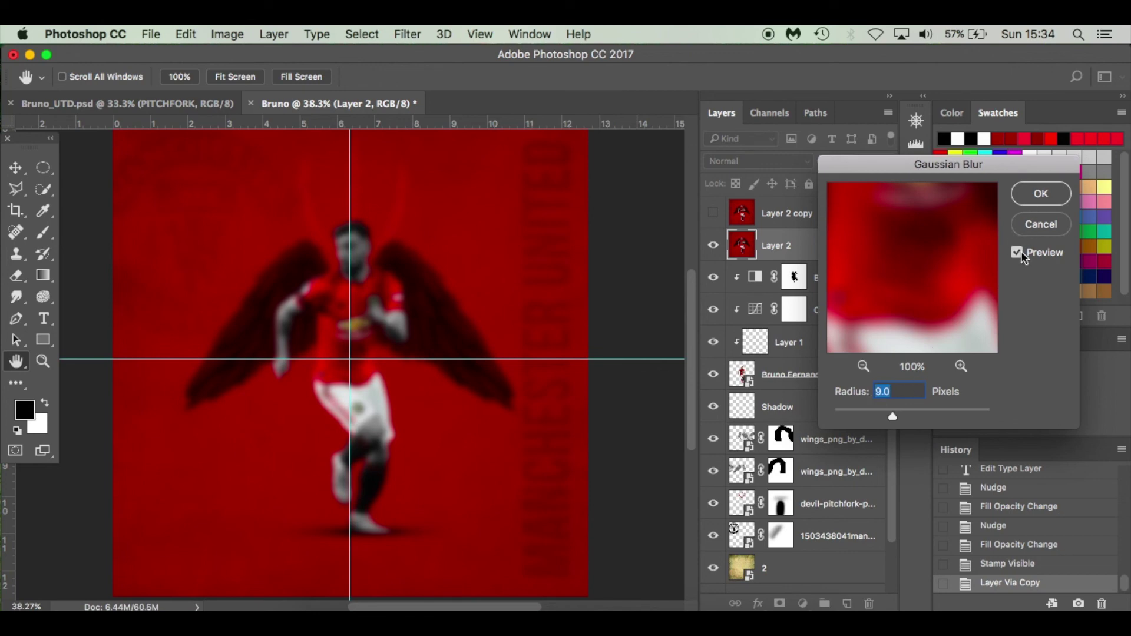
{"action": "left_click", "coordinate": [1040, 194]}
Step: Show the sharp Layer 2 copy and scale it down slightly about its centre, leaving an even blurred border around it
{"action": "left_click", "coordinate": [711, 214]}
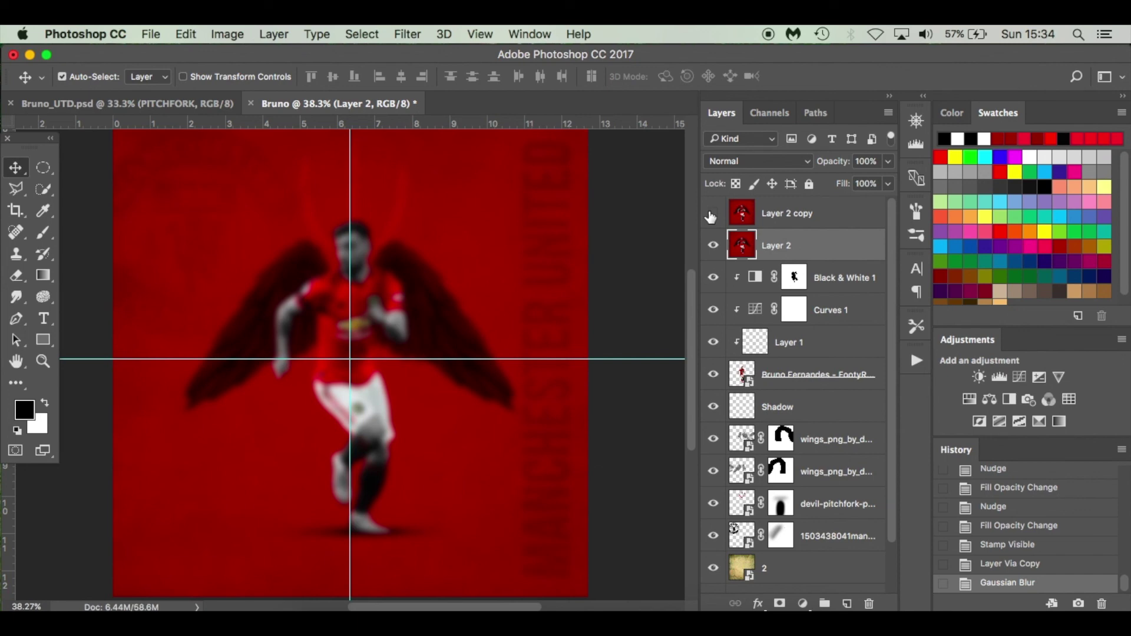
{"action": "left_click", "coordinate": [838, 223]}
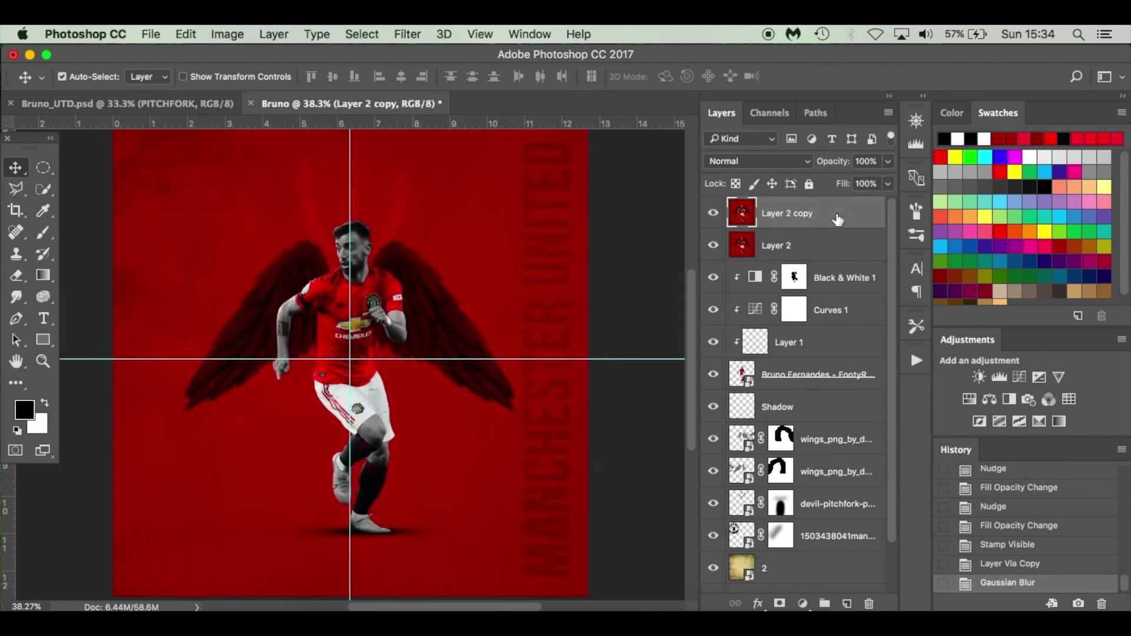
{"action": "key", "text": "ctrl+t"}
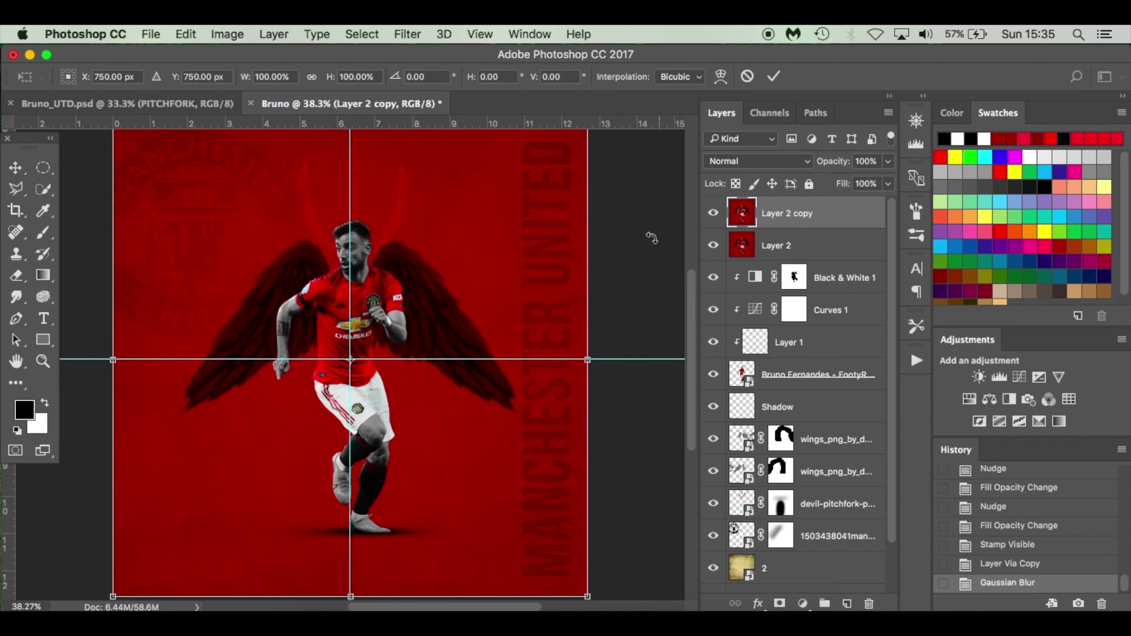
{"action": "scroll", "coordinate": [648, 236], "scroll_direction": "up", "scroll_amount": 3}
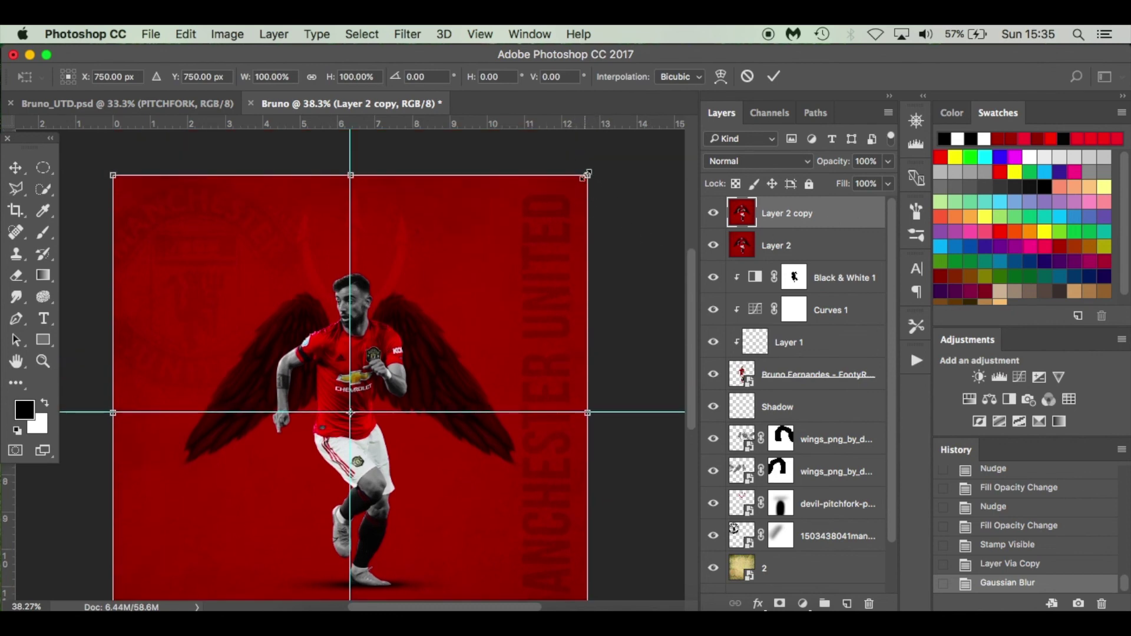
{"action": "left_click_drag", "start_coordinate": [587, 175], "coordinate": [569, 192]}
{"action": "key", "text": "Return"}
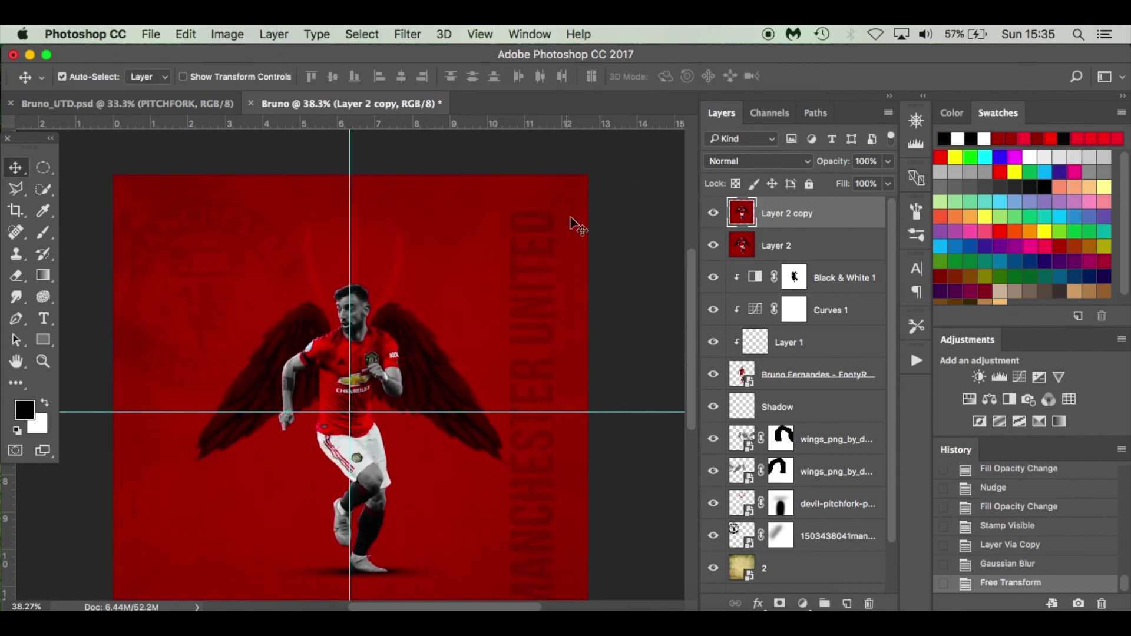
{"action": "scroll", "coordinate": [601, 299], "scroll_direction": "down", "scroll_amount": 1}
{"action": "scroll", "coordinate": [601, 299], "scroll_direction": "down", "scroll_amount": 3}
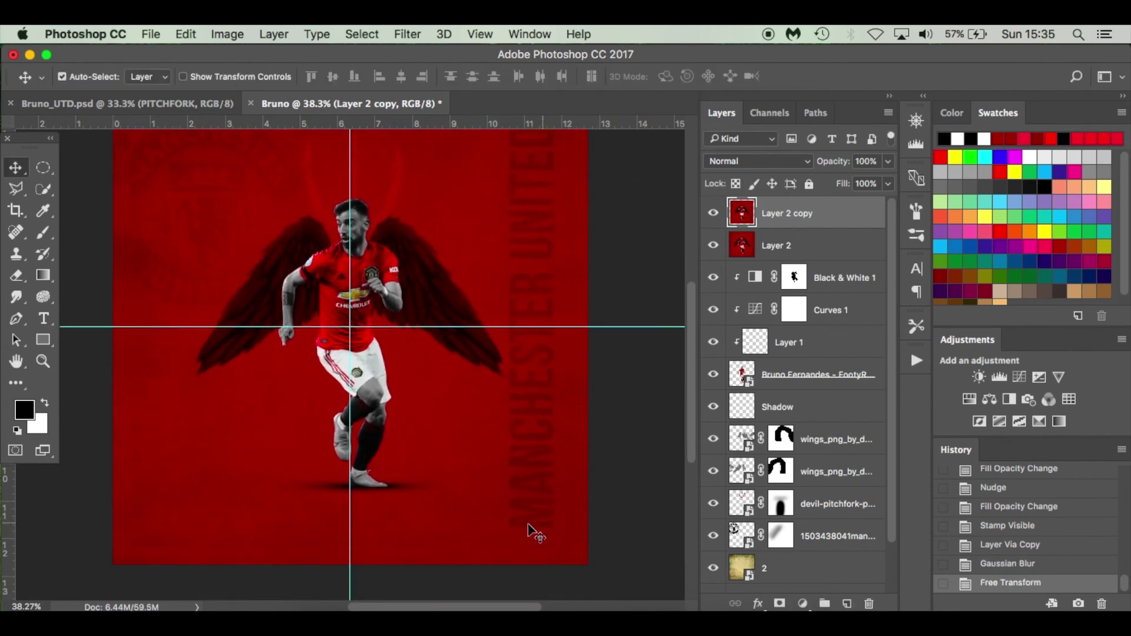
{"action": "scroll", "coordinate": [167, 439], "scroll_direction": "up", "scroll_amount": 5}
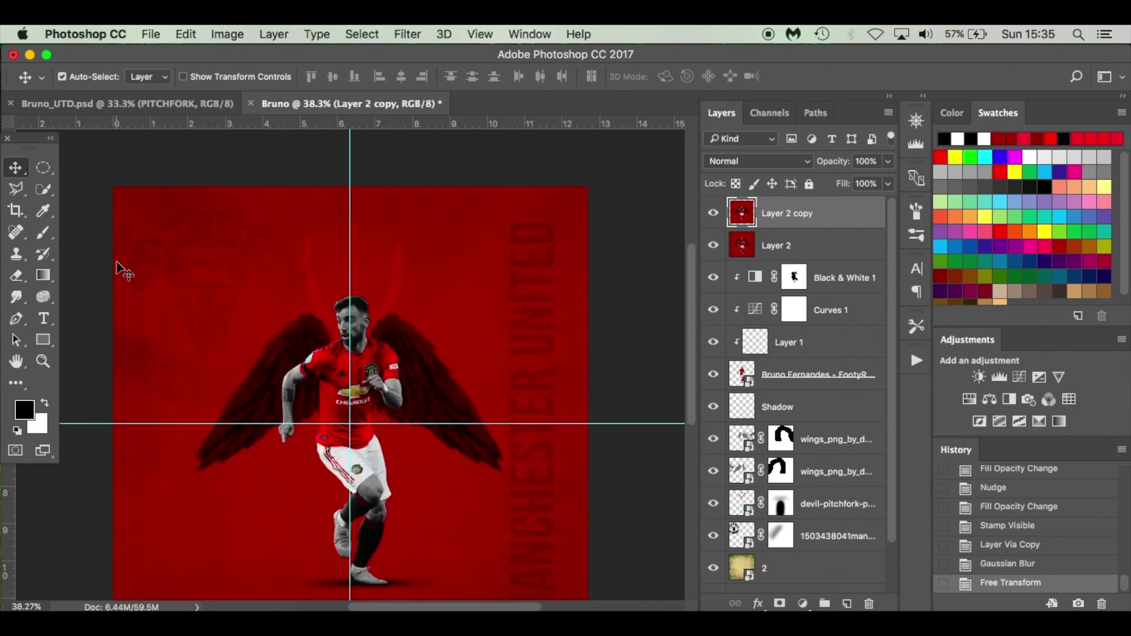
Step: Add a black Normal drop shadow to Layer 2 copy with 50% opacity, 90° angle, 0 px distance, 10% spread and 58 px size
{"action": "double_click", "coordinate": [854, 219]}
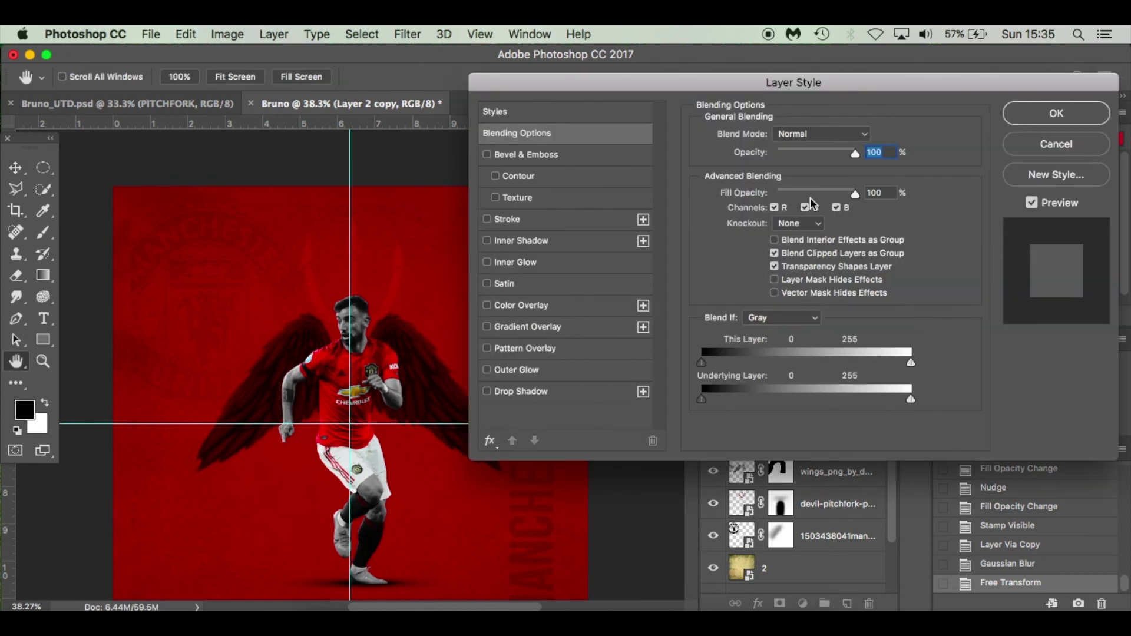
{"action": "left_click", "coordinate": [505, 393]}
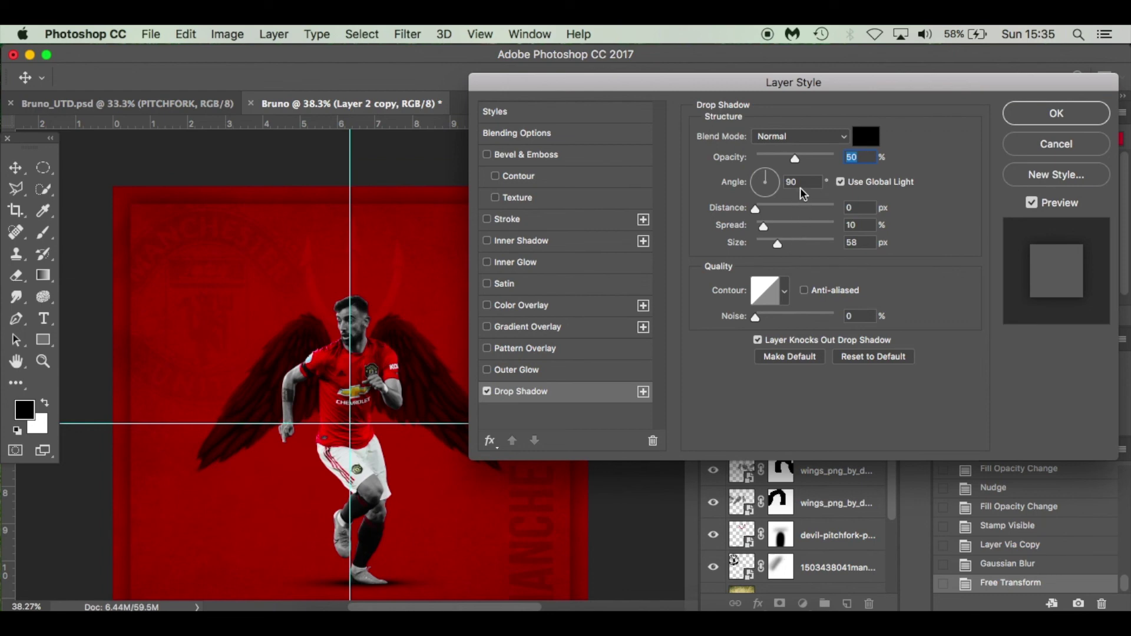
{"action": "left_click", "coordinate": [1031, 203]}
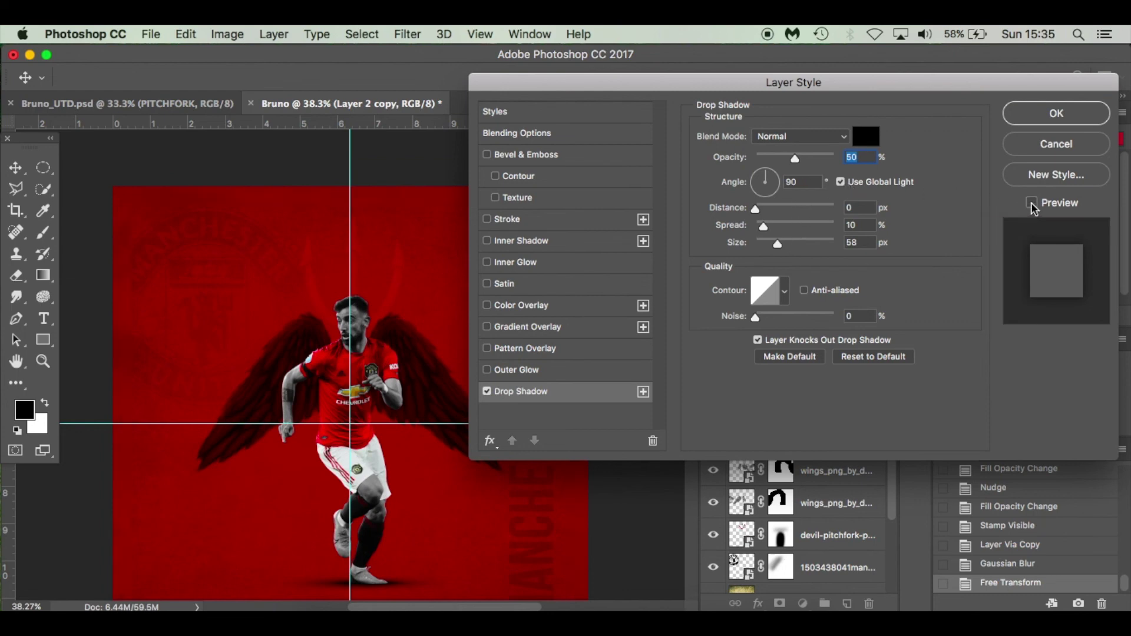
{"action": "left_click", "coordinate": [1052, 118]}
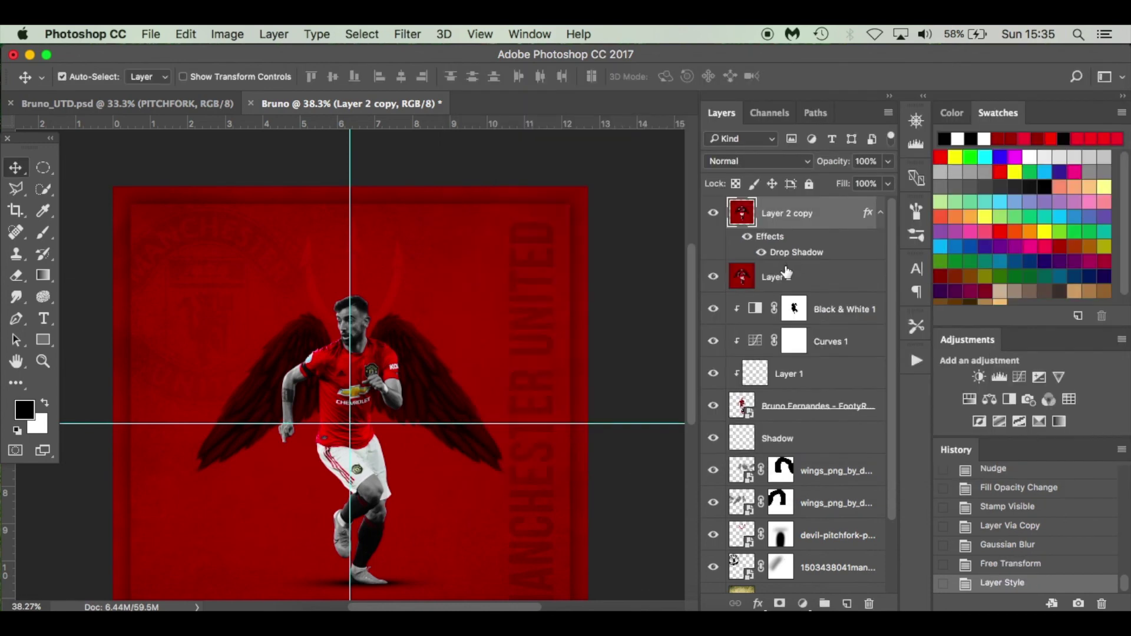
{"action": "scroll", "coordinate": [668, 299], "scroll_direction": "down", "scroll_amount": 5}
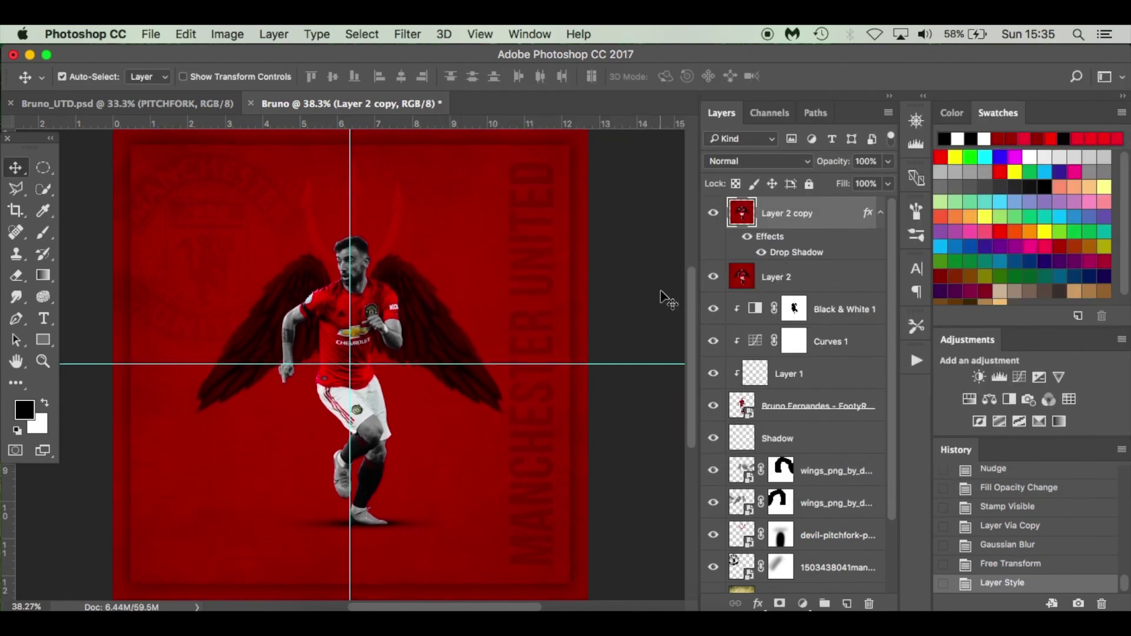
{"action": "key", "text": "super"}
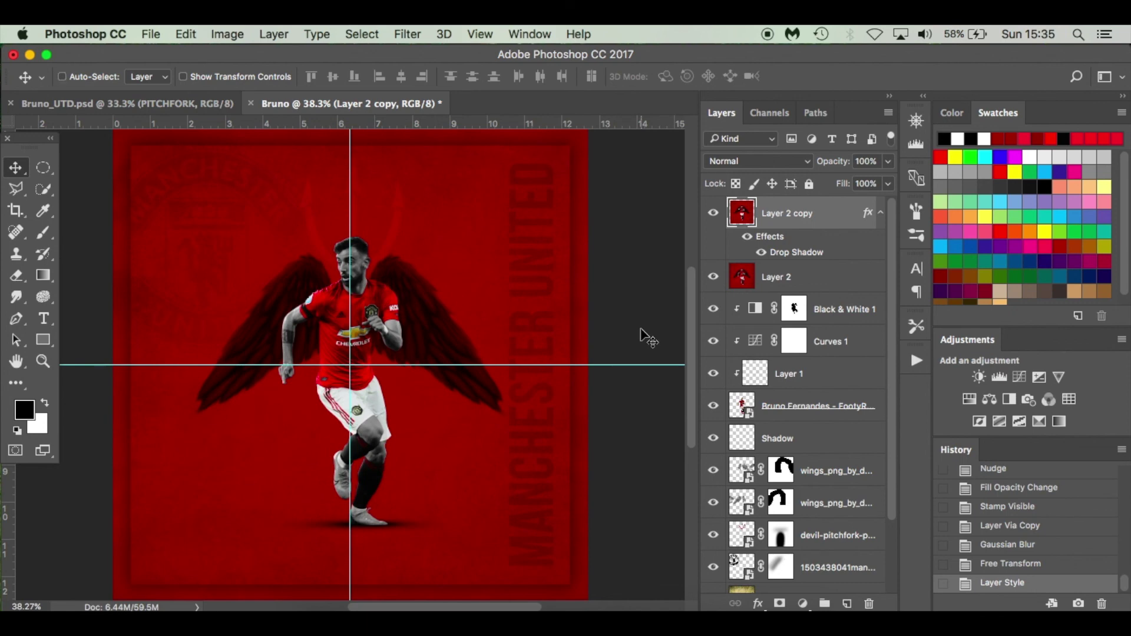